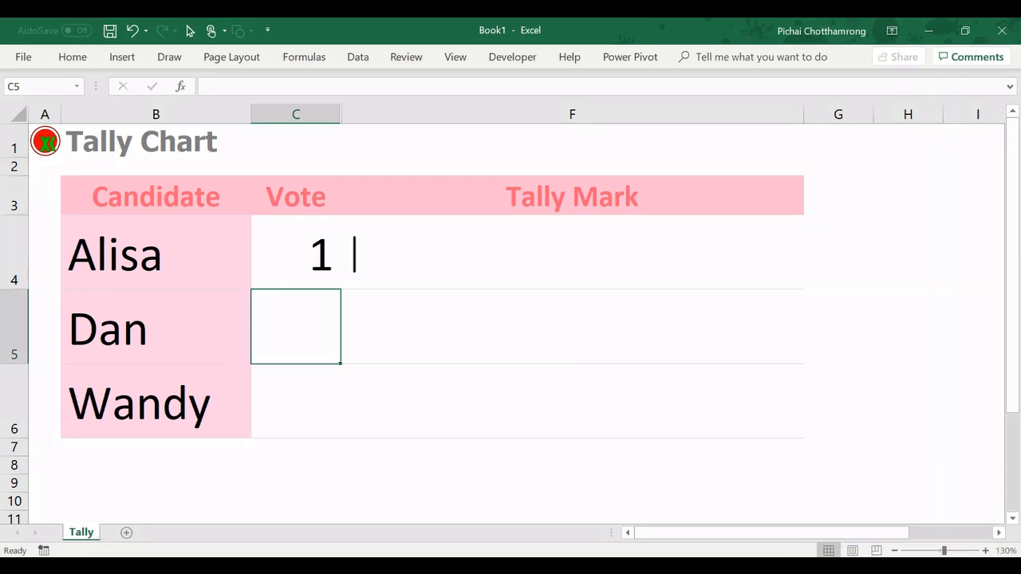
pyautogui.write('2')
# Step: Enter trial votes 1, 2 and 3 for the three candidates in C4:C6
pyautogui.press('Return')
pyautogui.write('3')
pyautogui.press('Return')
pyautogui.press('Up')
pyautogui.press('Up')
pyautogui.press('Up')
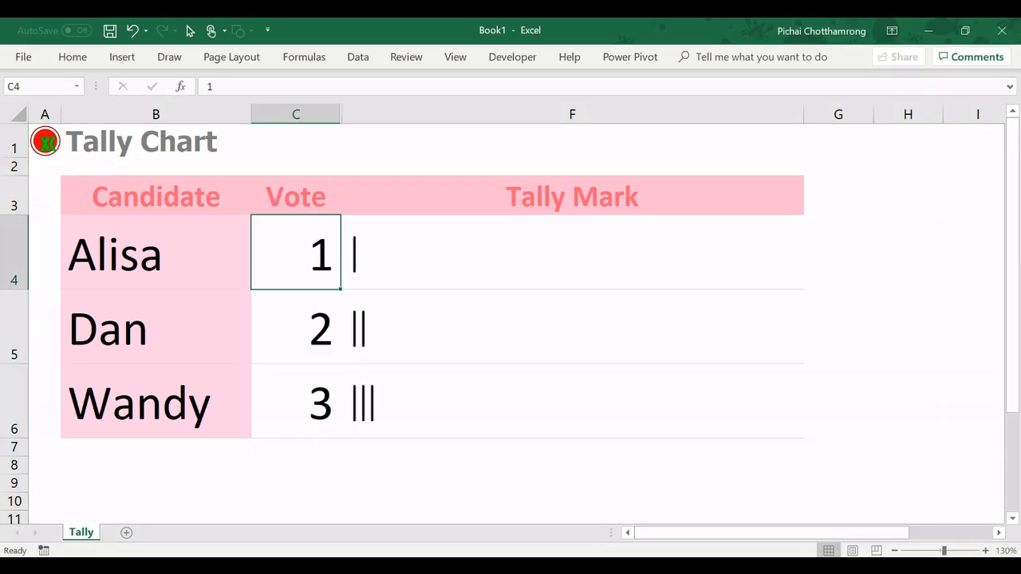
pyautogui.write('5')
# Step: Replace the votes with 5, 6 and 7 and return to the first vote cell
pyautogui.press('Return')
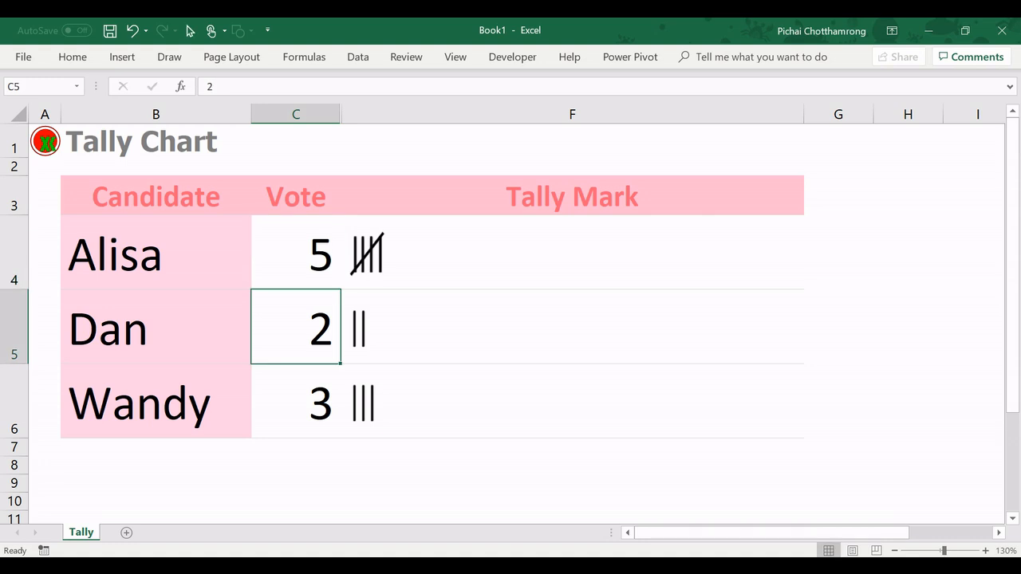
pyautogui.write('6')
pyautogui.press('Return')
pyautogui.write('7')
pyautogui.press('Return')
pyautogui.press('Up')
pyautogui.press('Up')
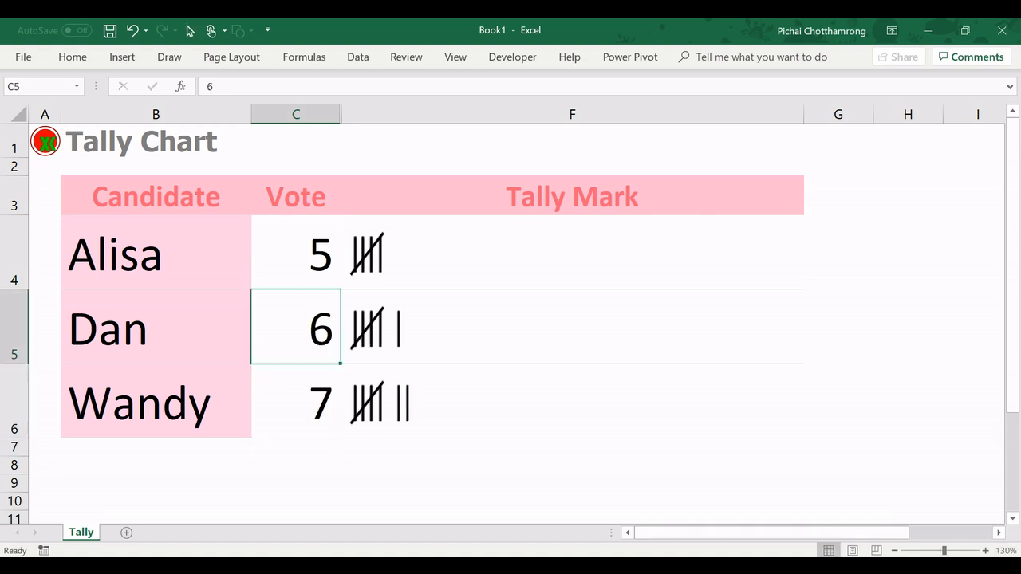
pyautogui.press('Up')
pyautogui.write('9')
# Step: Enter votes 9, 10 and 11, then the final values 25 and 31 for the first two candidates
pyautogui.press('Return')
pyautogui.write('10')
pyautogui.press('Return')
pyautogui.write('11')
pyautogui.press('Return')
pyautogui.press('Up')
pyautogui.press('Up')
pyautogui.press('Up')
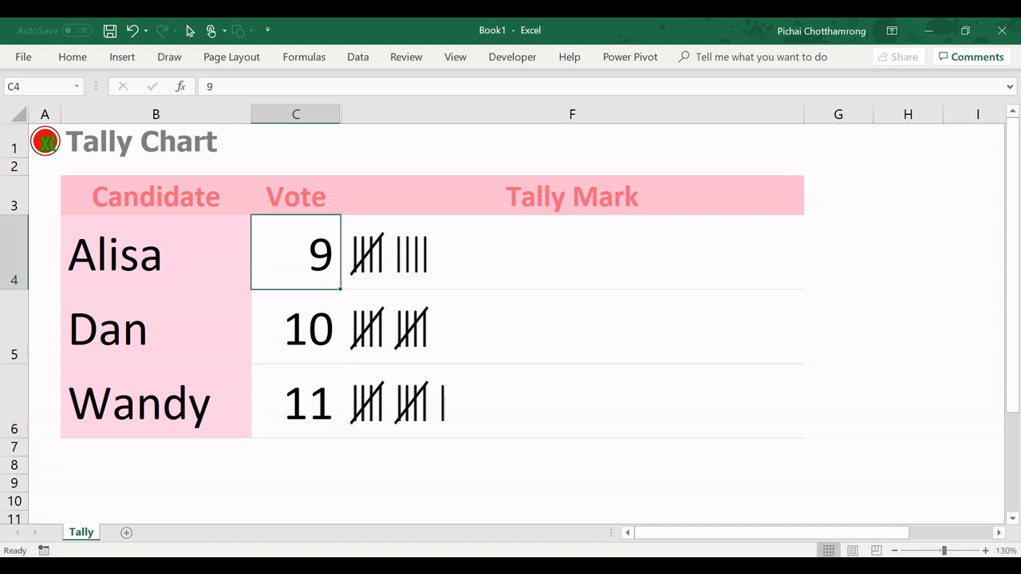
pyautogui.write('25')
pyautogui.press('Return')
pyautogui.write('31')
pyautogui.press('Return')
pyautogui.write('50')
pyautogui.press('Return')
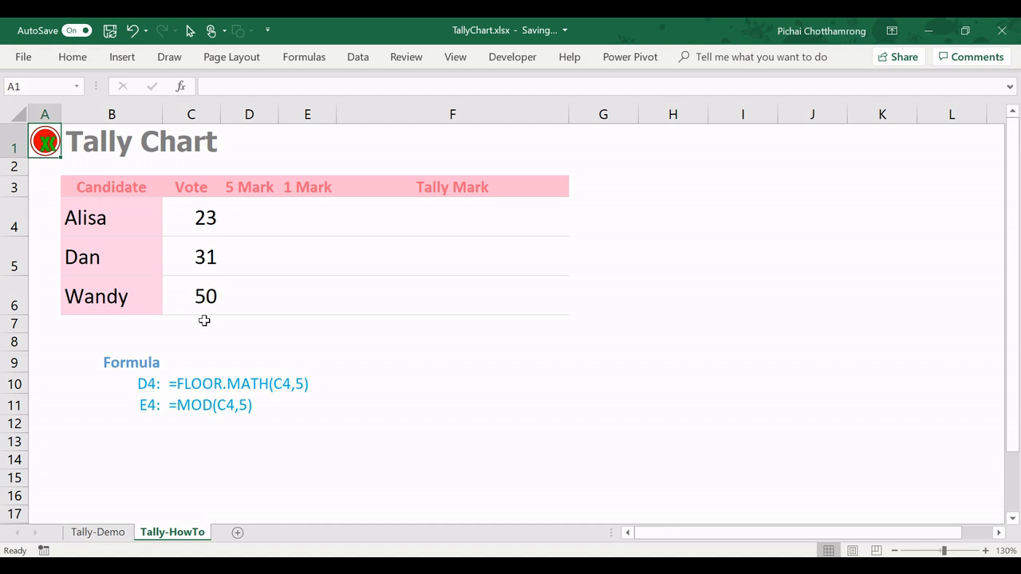
# Step: Select Alisa's 5 Mark cell D4 after checking the FLOOR.MATH note, ready to start the formula
pyautogui.click(251, 185)
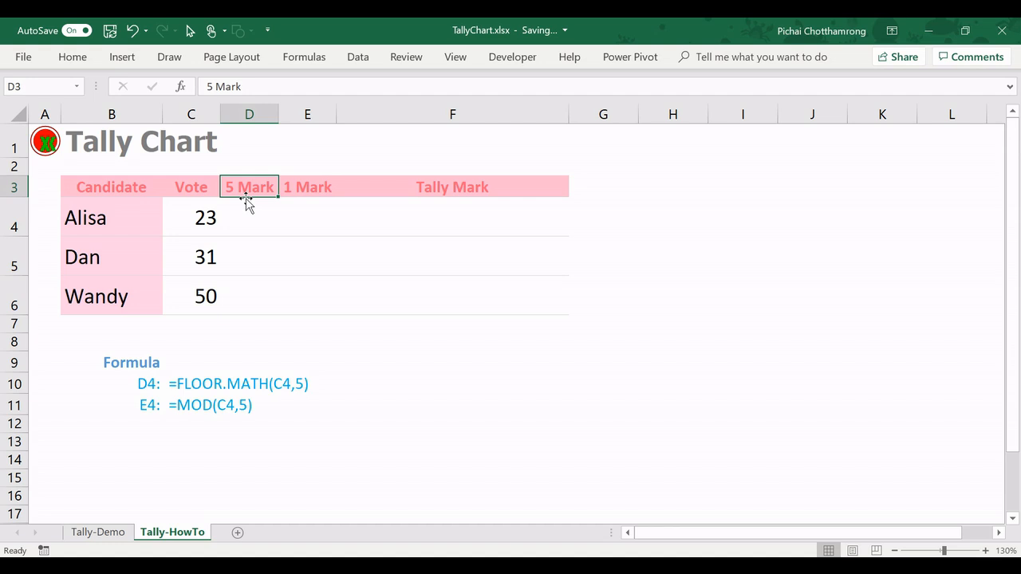
pyautogui.click(259, 218)
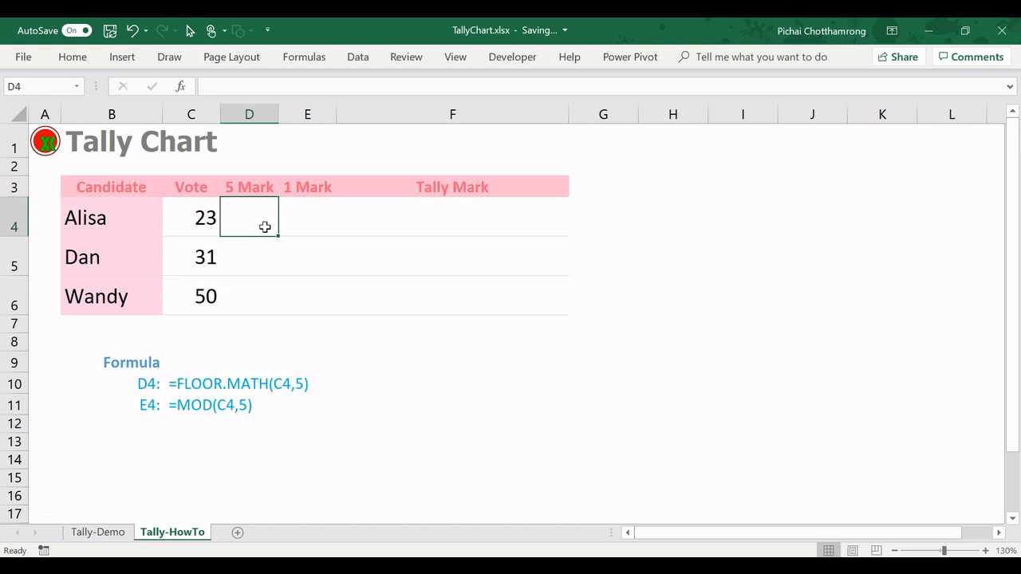
pyautogui.click(190, 385)
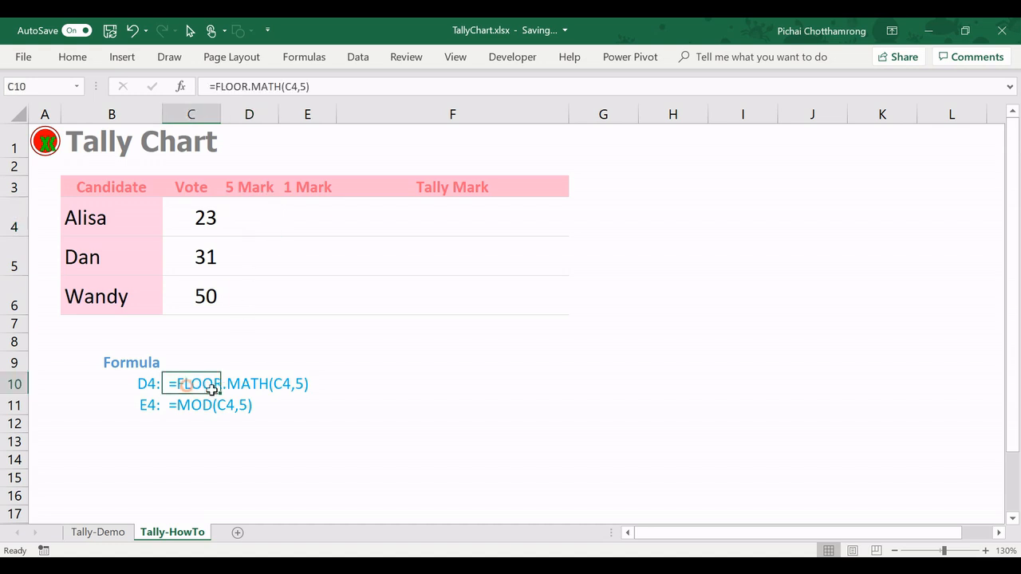
pyautogui.click(254, 219)
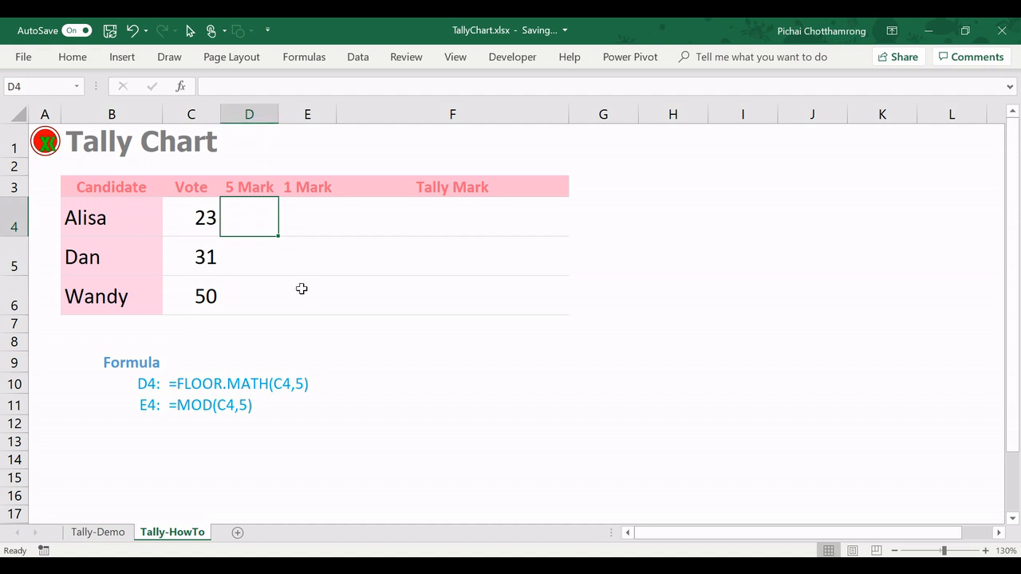
pyautogui.write('=')
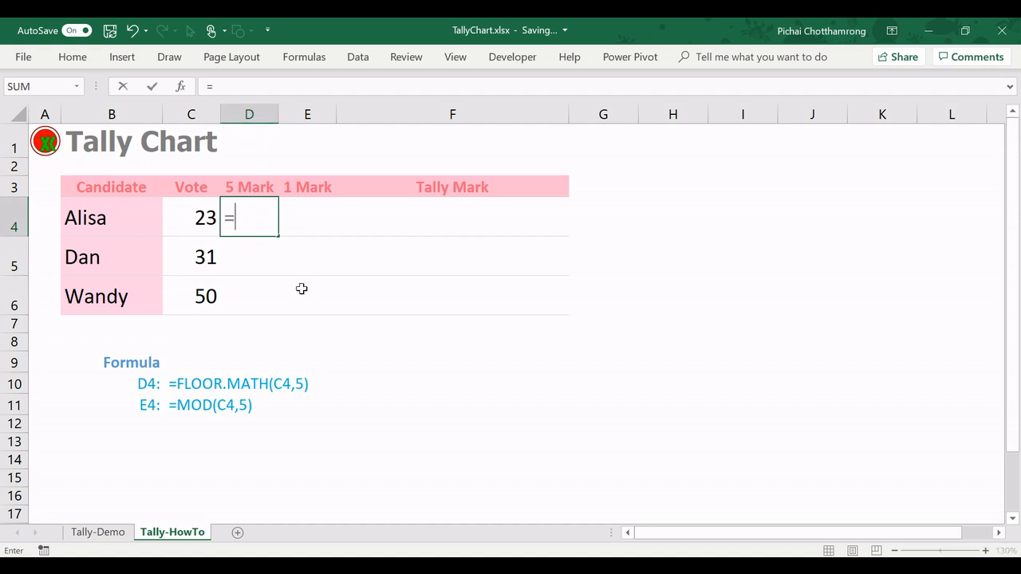
pyautogui.write('fl')
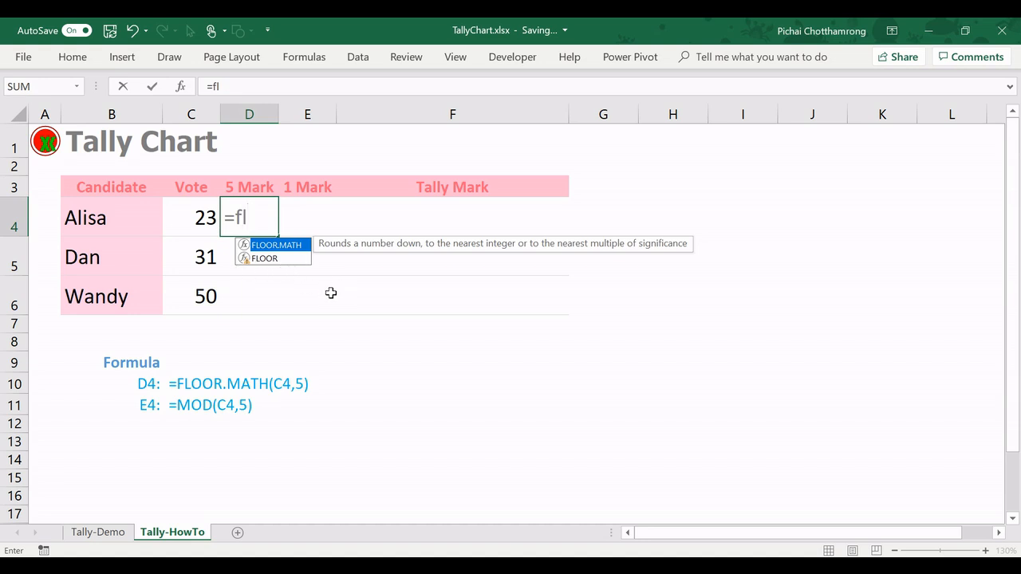
# Step: Enter =FLOOR.MATH(C4,5) in D4 to round Alisa's vote down to a multiple of five
pyautogui.press('Tab')
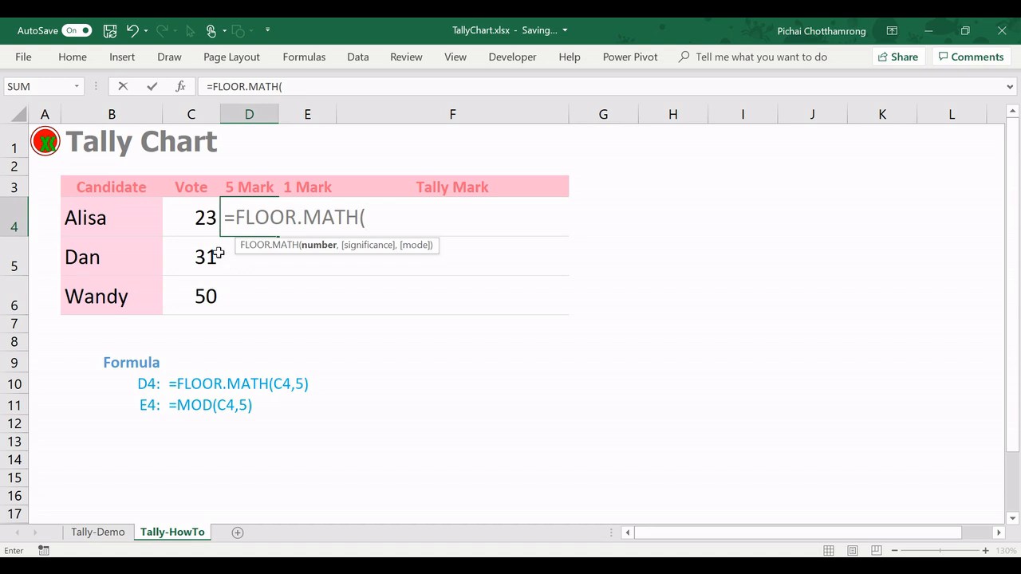
pyautogui.click(198, 215)
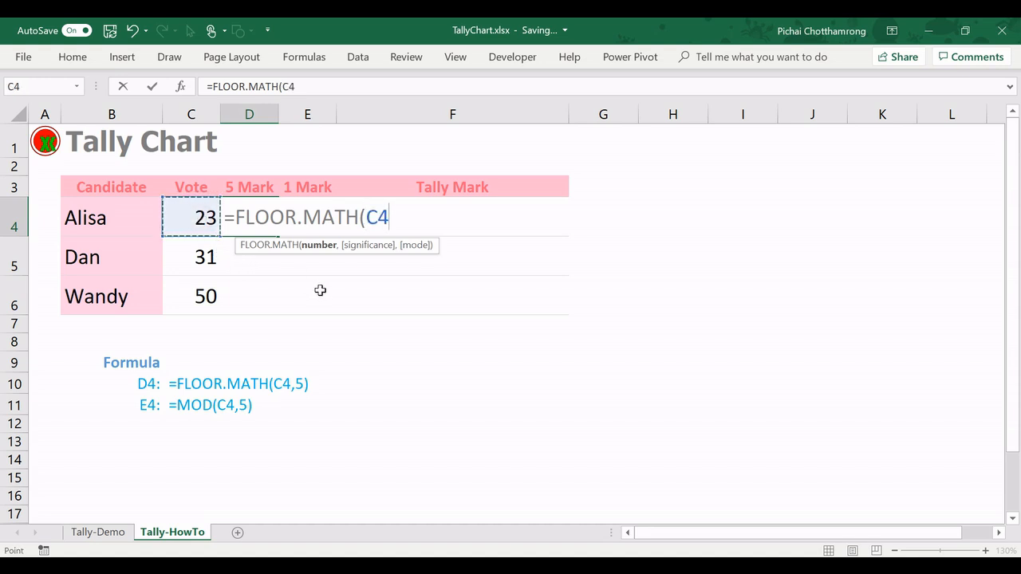
pyautogui.write(',')
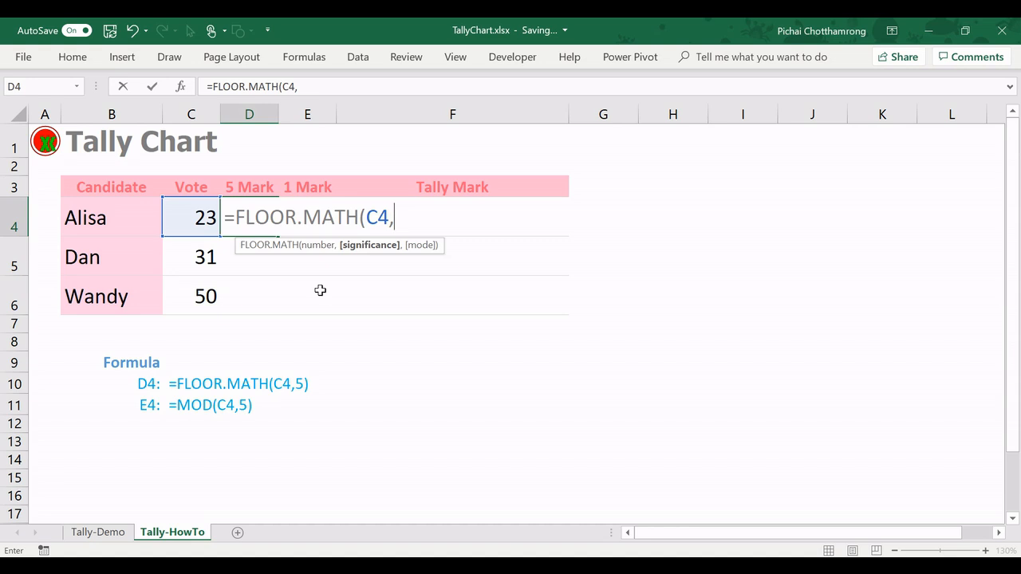
pyautogui.write('5)')
pyautogui.press('Return')
pyautogui.press('Up')
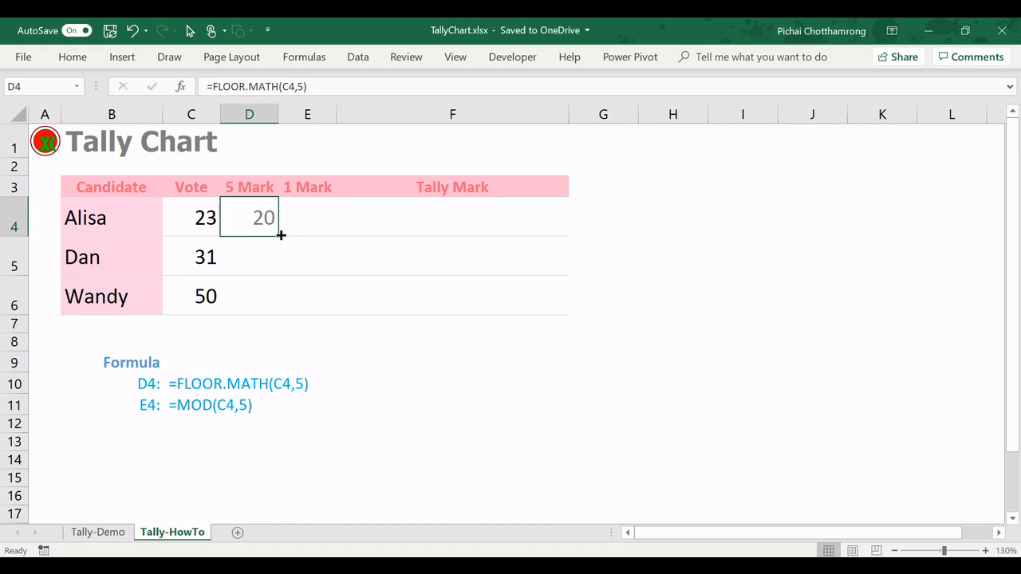
# Step: Fill the FLOOR.MATH formula down to D6, giving 20, 30 and 50, and verify the copies
pyautogui.moveTo(280, 236); pyautogui.dragTo(280, 311)
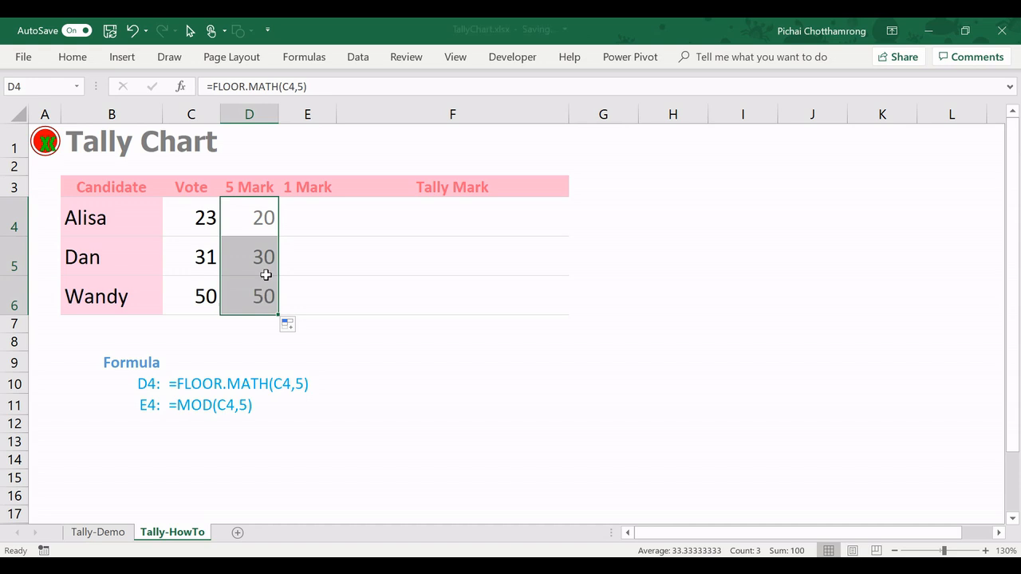
pyautogui.click(267, 263)
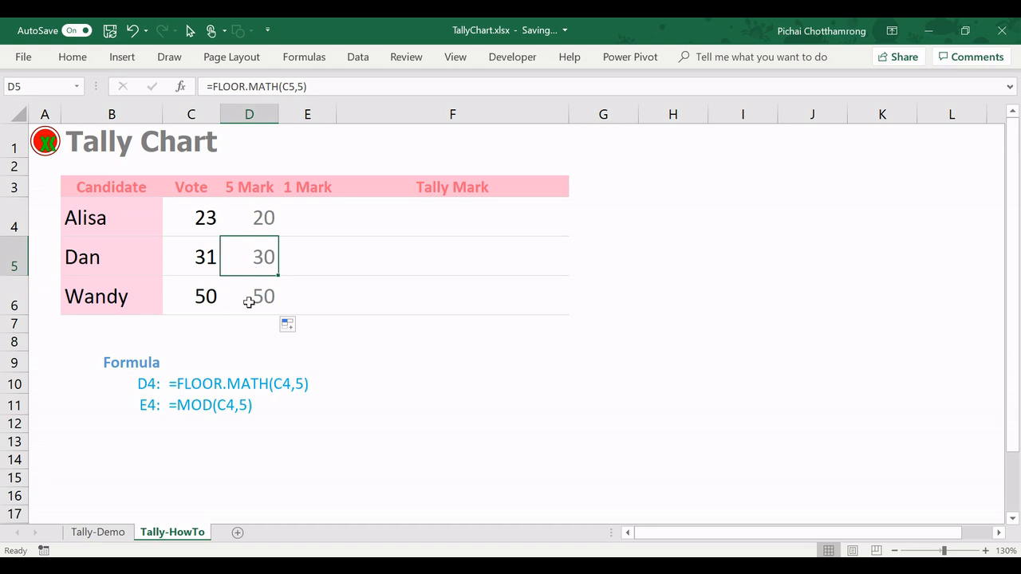
pyautogui.click(250, 301)
pyautogui.click(206, 297)
pyautogui.click(249, 299)
pyautogui.click(303, 225)
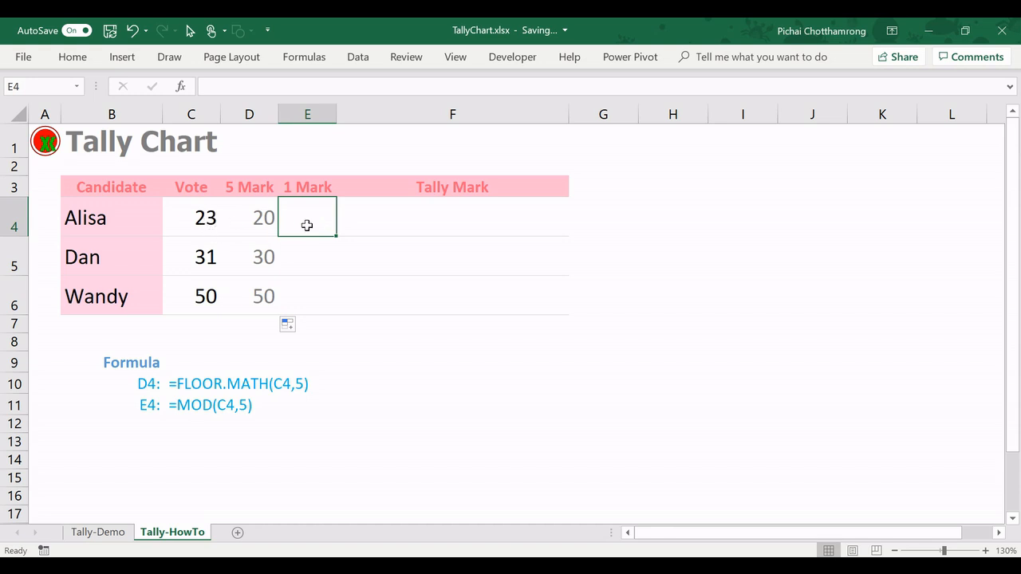
pyautogui.write('=')
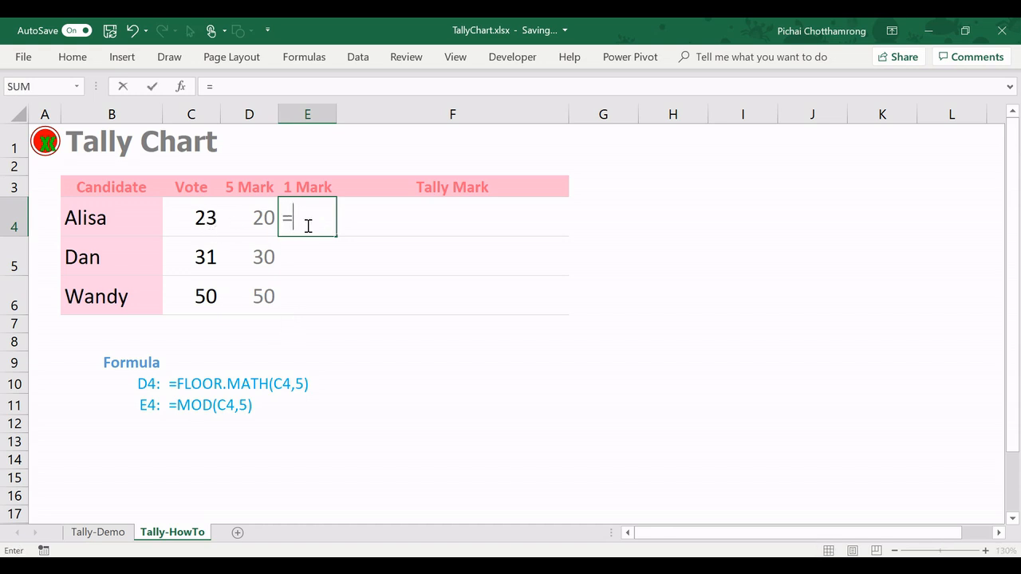
pyautogui.write('mo')
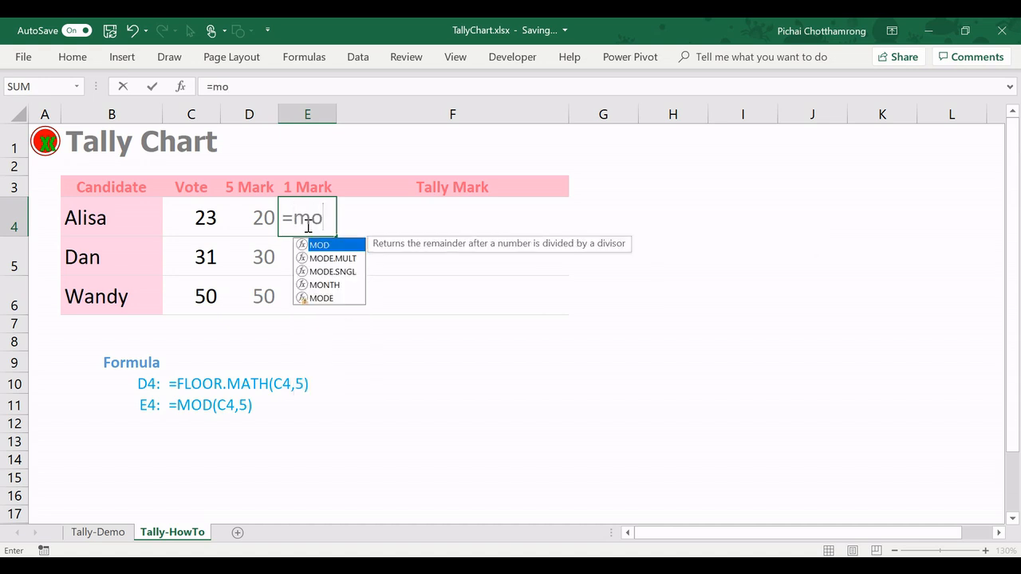
pyautogui.write('d')
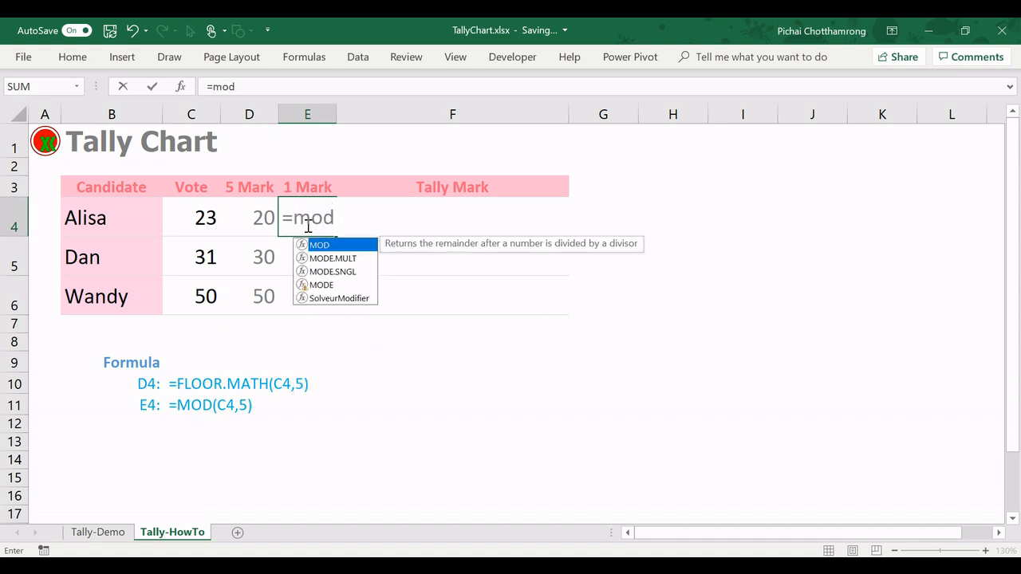
pyautogui.write('(')
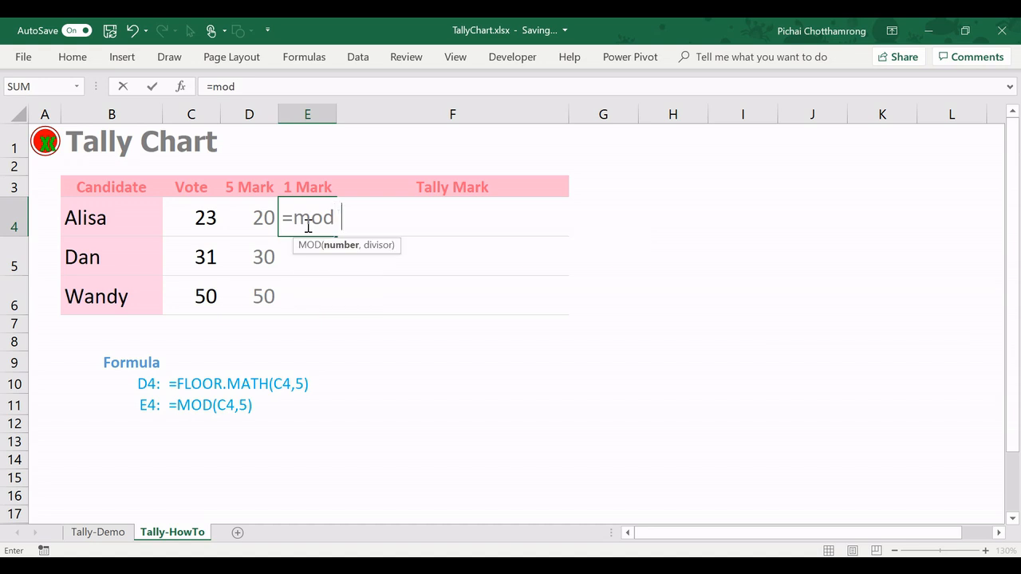
# Step: Enter =MOD(C4,5) in E4 for Alisa's remainder after dividing by five
pyautogui.press('Left')
pyautogui.press('Left')
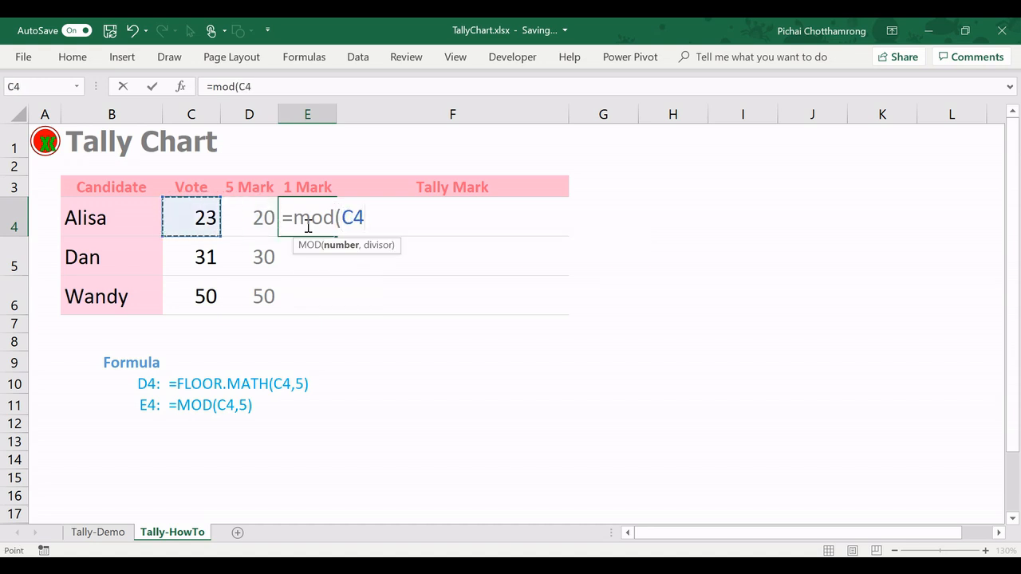
pyautogui.write(',')
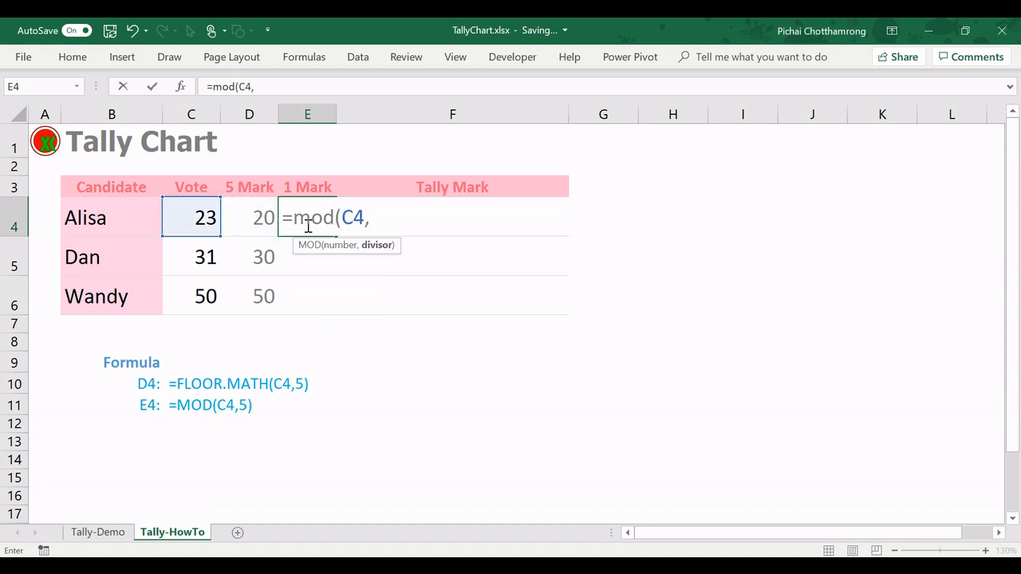
pyautogui.write('5)')
pyautogui.press('Return')
pyautogui.click(309, 222)
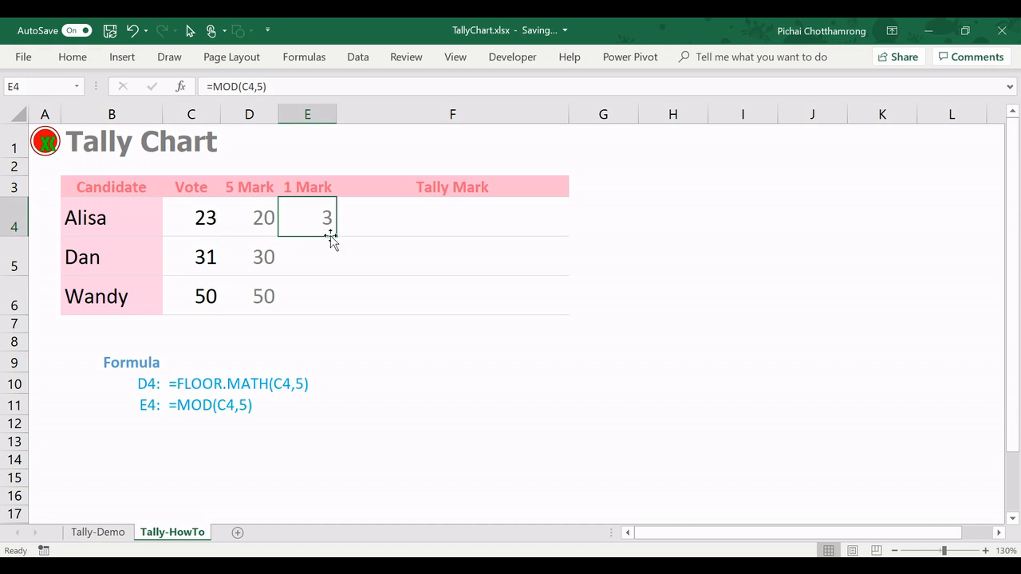
# Step: Fill the MOD formula down to E6, giving remainders 3, 1 and 0
pyautogui.moveTo(335, 235); pyautogui.dragTo(335, 303)
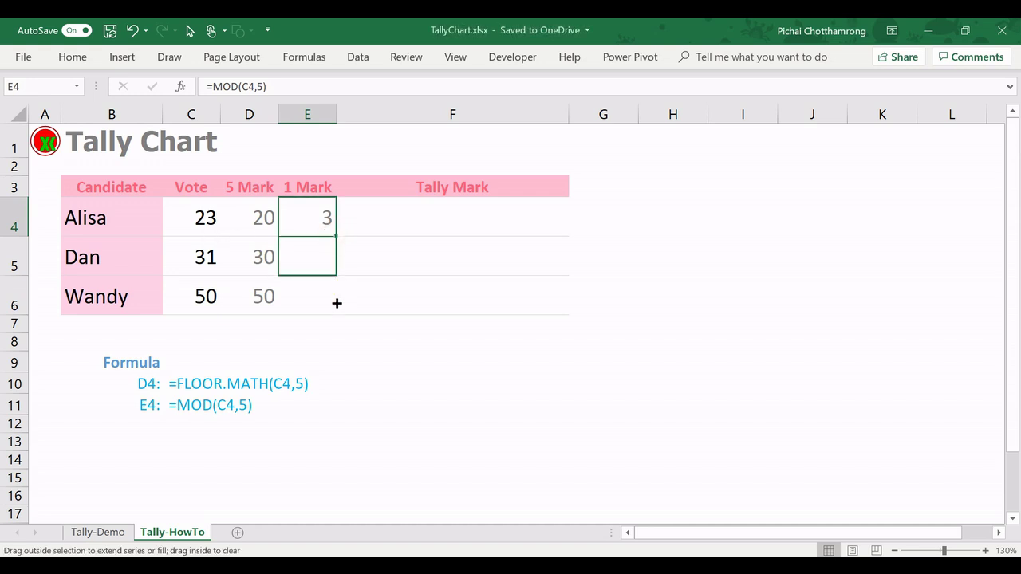
pyautogui.click(319, 257)
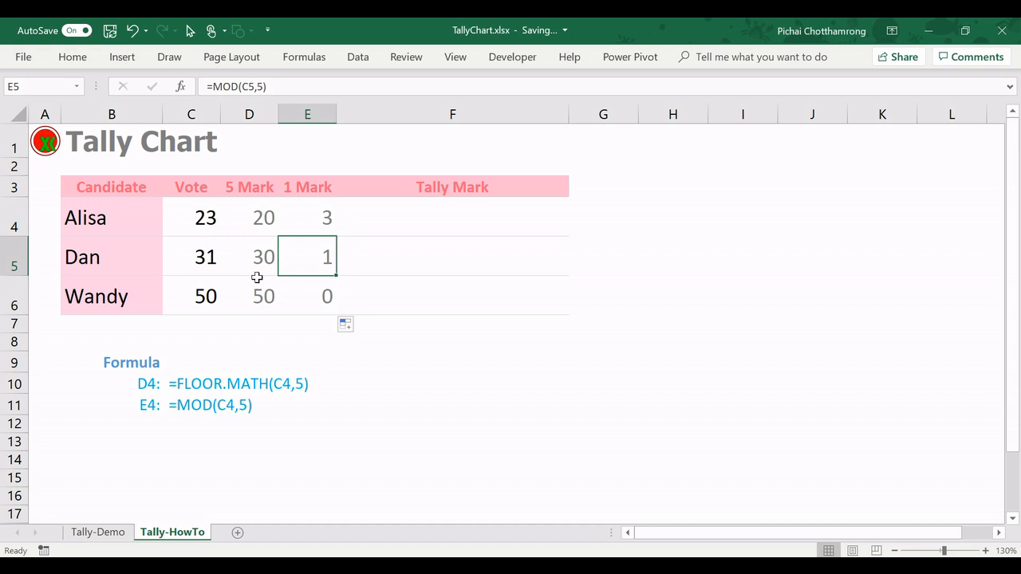
pyautogui.click(326, 296)
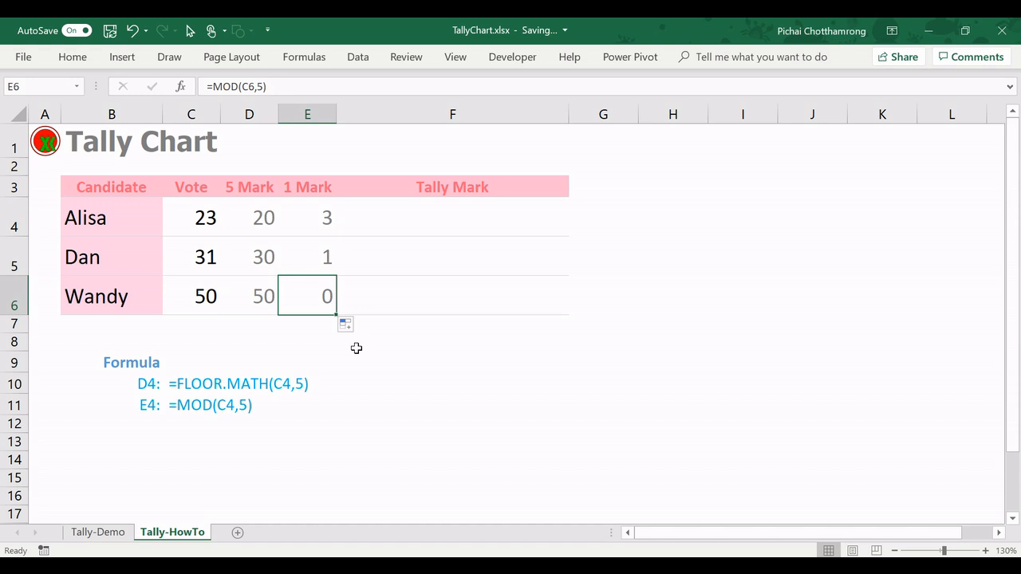
pyautogui.click(378, 213)
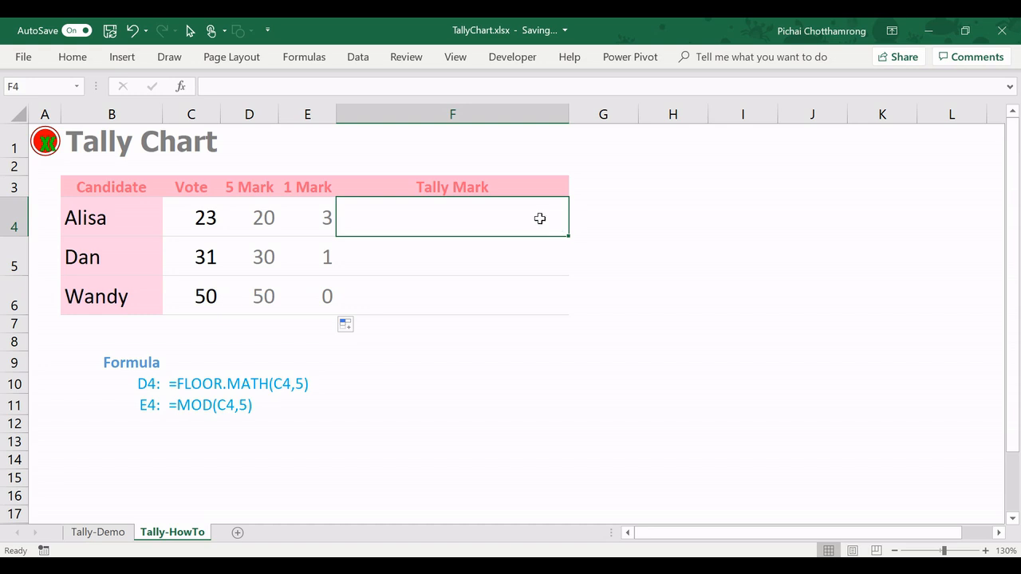
# Step: Insert a 2-D stacked bar chart of the Candidate names B3:B6 with the 5 Mark and 1 Mark data D3:E6
pyautogui.moveTo(117, 185); pyautogui.dragTo(110, 303)
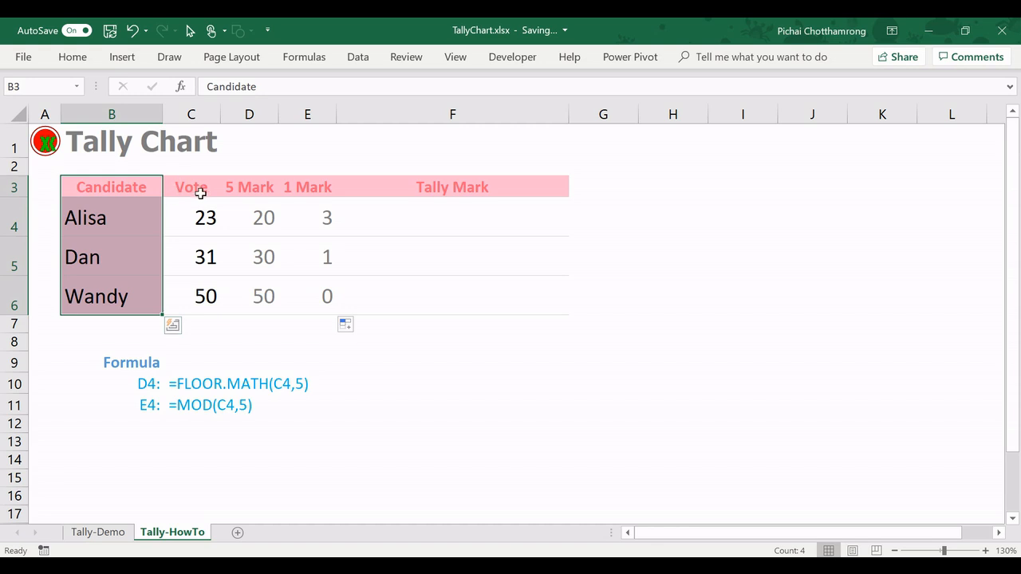
pyautogui.keyDown('ctrl'); pyautogui.click(255, 187); pyautogui.keyUp('ctrl')
pyautogui.moveTo(254, 186); pyautogui.dragTo(307, 296)
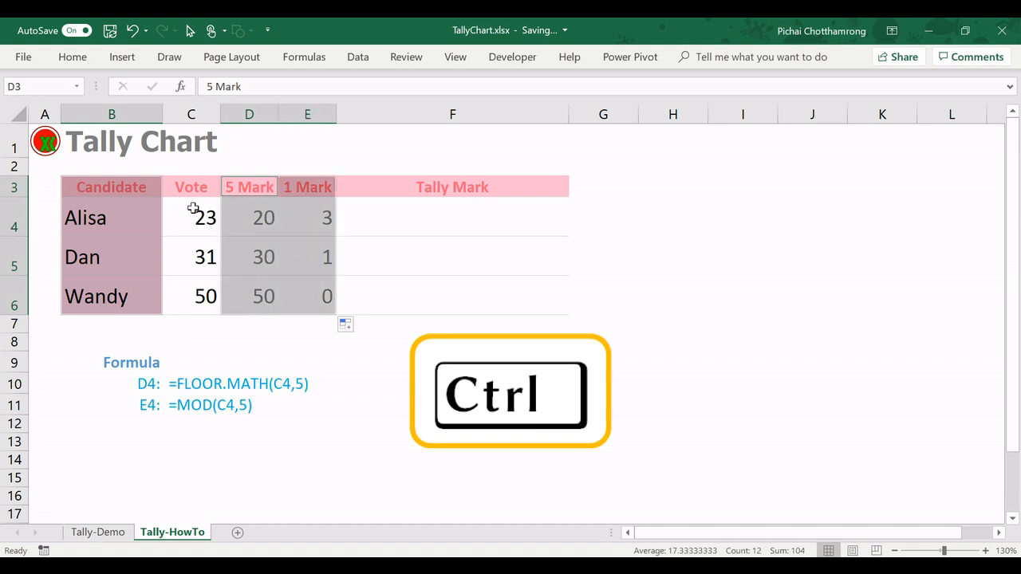
pyautogui.click(122, 57)
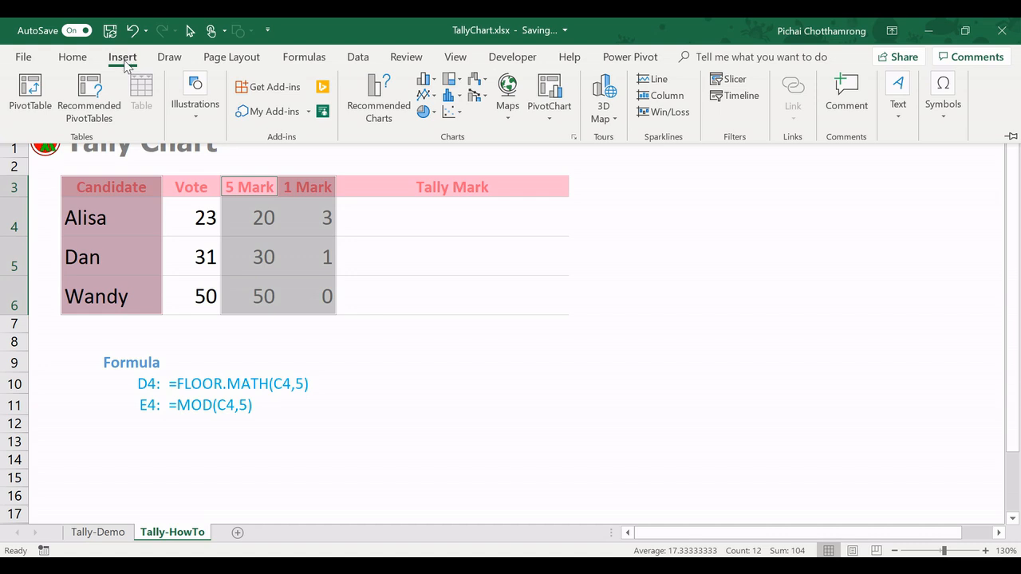
pyautogui.click(435, 82)
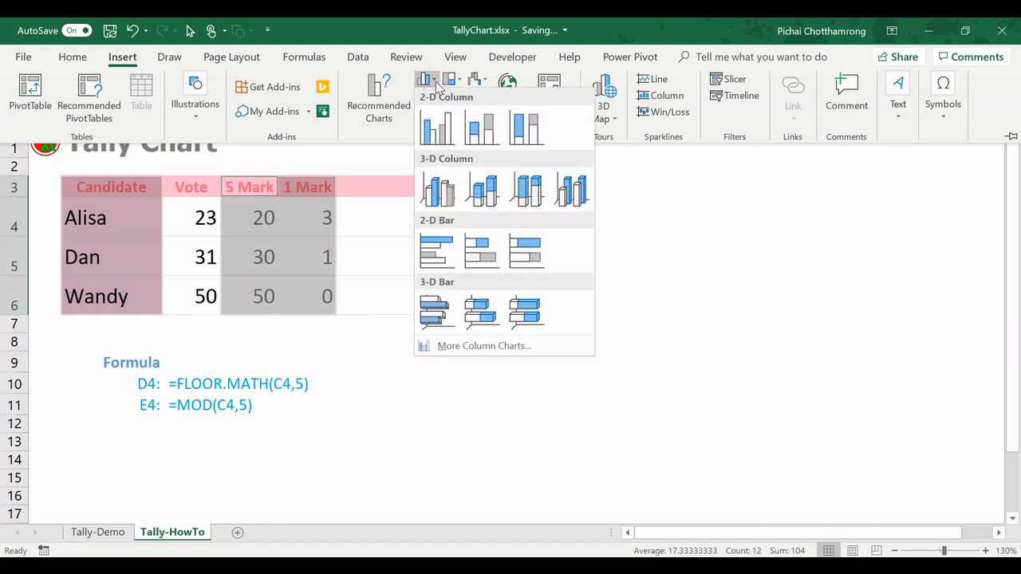
pyautogui.click(493, 260)
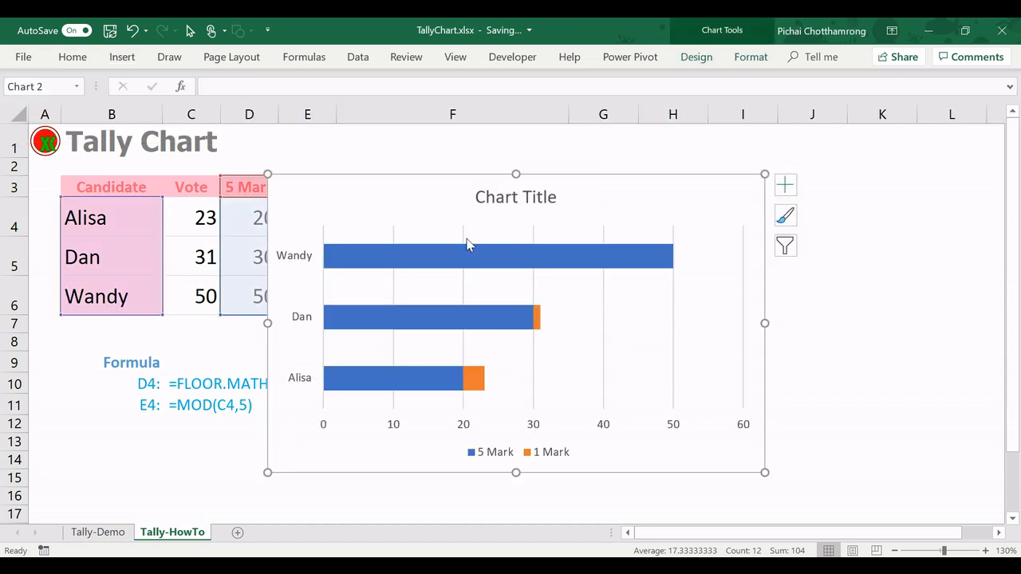
# Step: Delete the chart title, the gridlines and the legend, leaving only bars and axes
pyautogui.rightClick(529, 197)
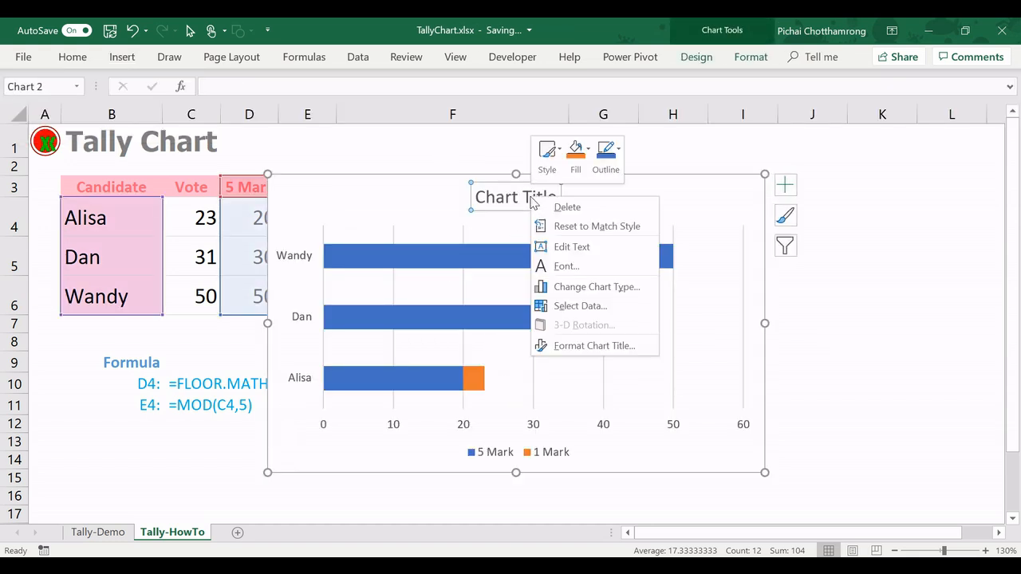
pyautogui.click(592, 212)
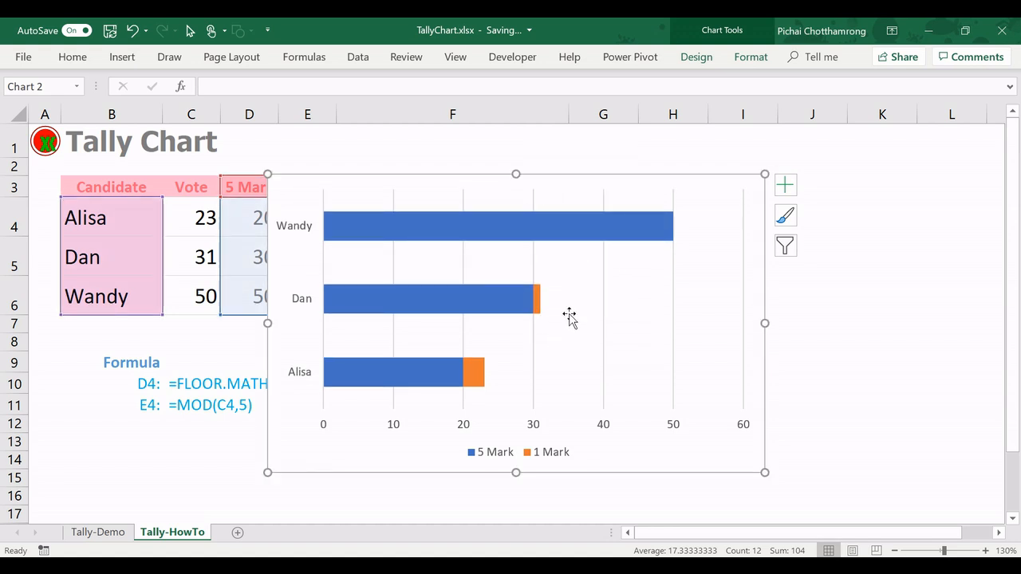
pyautogui.rightClick(604, 295)
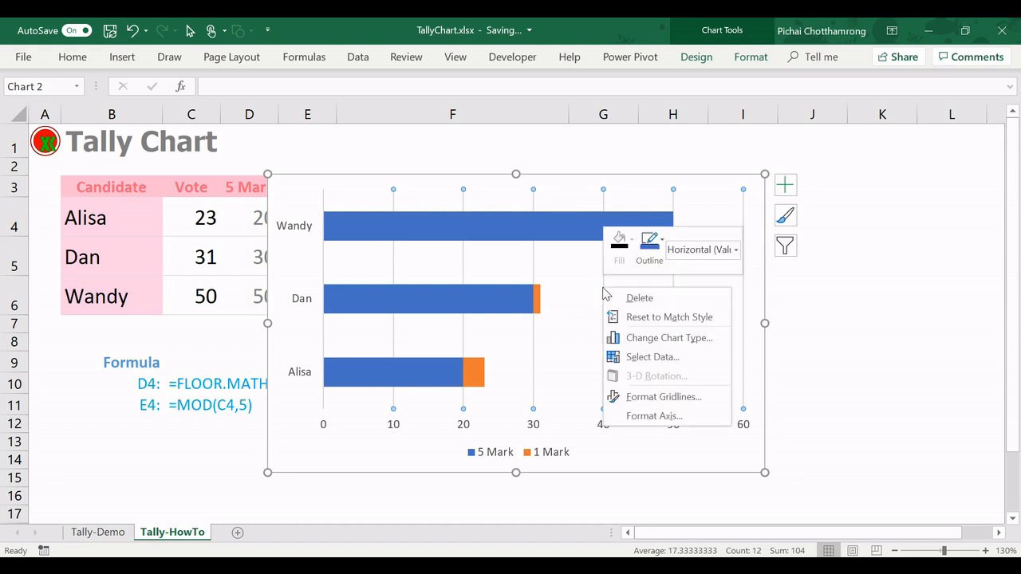
pyautogui.click(639, 297)
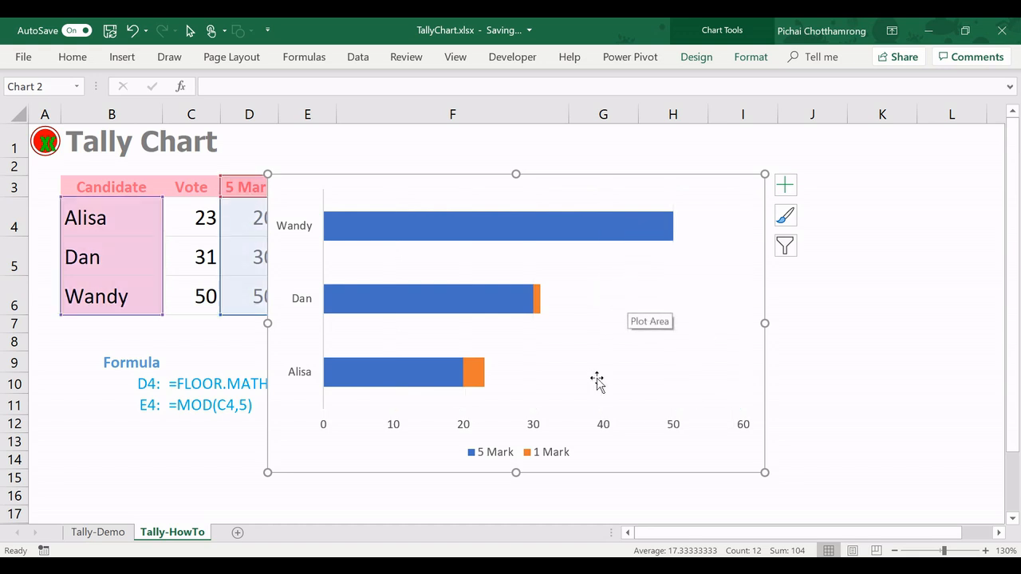
pyautogui.rightClick(557, 453)
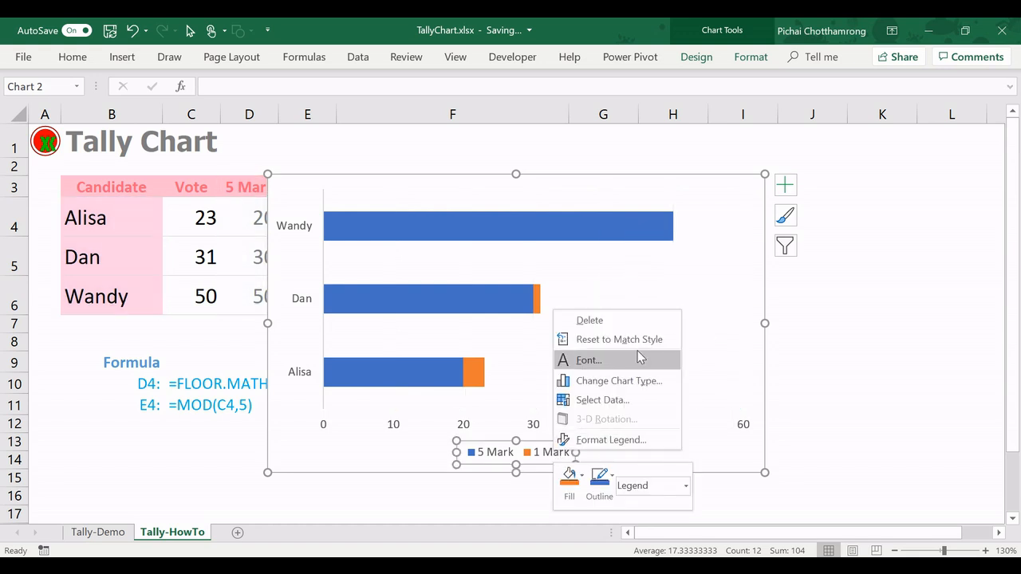
pyautogui.click(633, 326)
pyautogui.press('Delete')
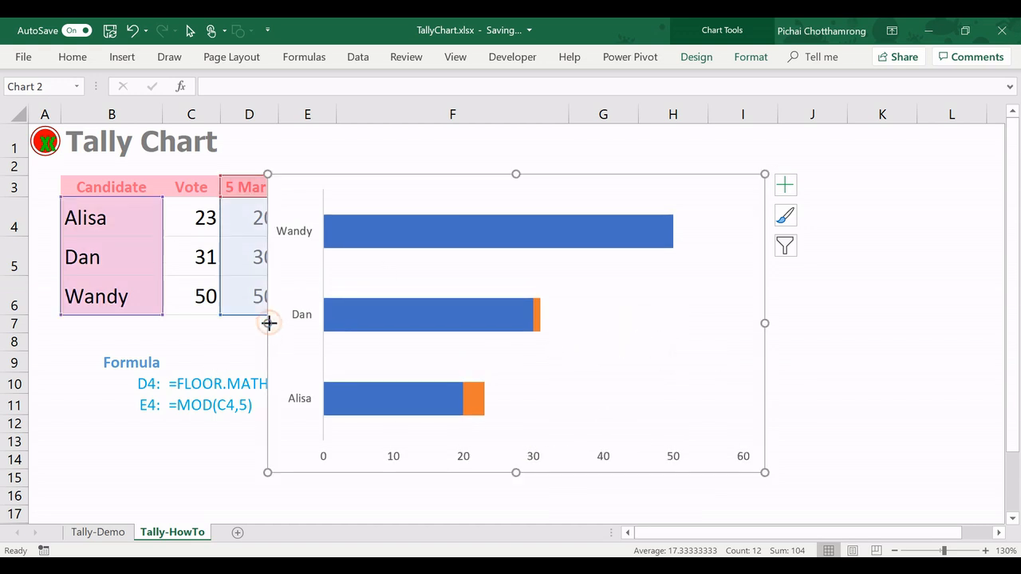
# Step: Narrow the chart and set the vertical axis to Categories in reverse order so Alisa is on top
pyautogui.moveTo(268, 324); pyautogui.dragTo(334, 327)
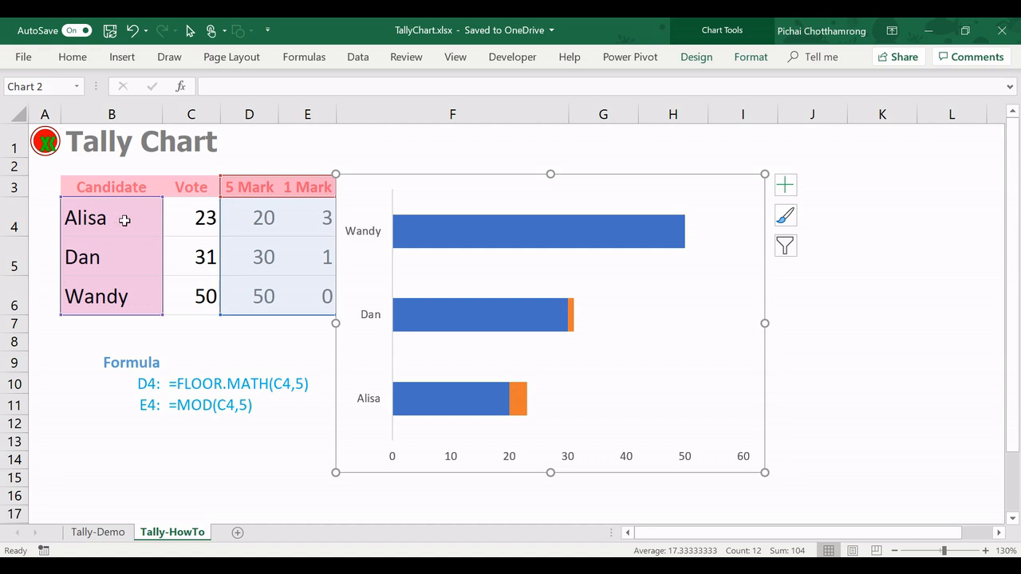
pyautogui.click(128, 220)
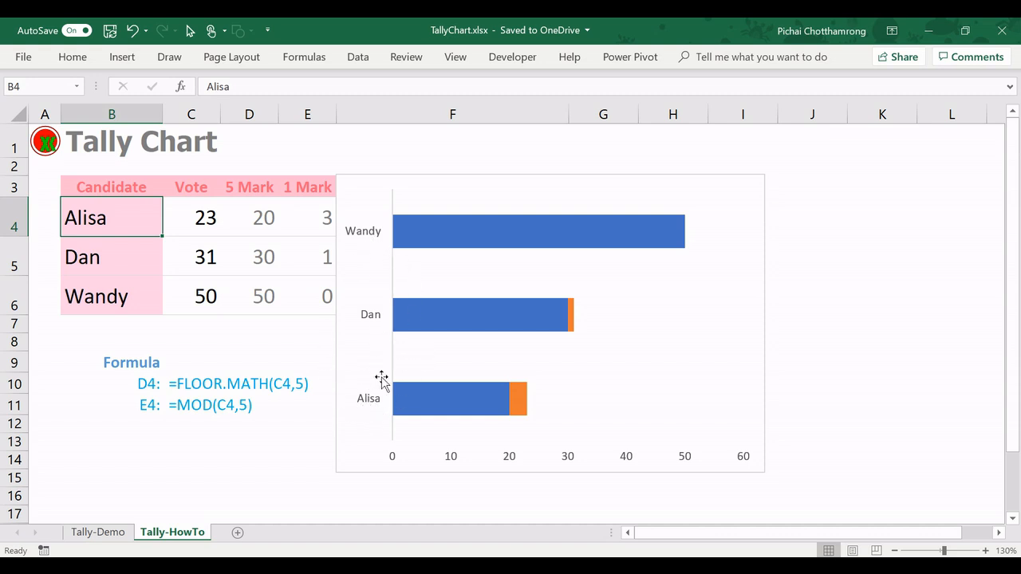
pyautogui.rightClick(371, 315)
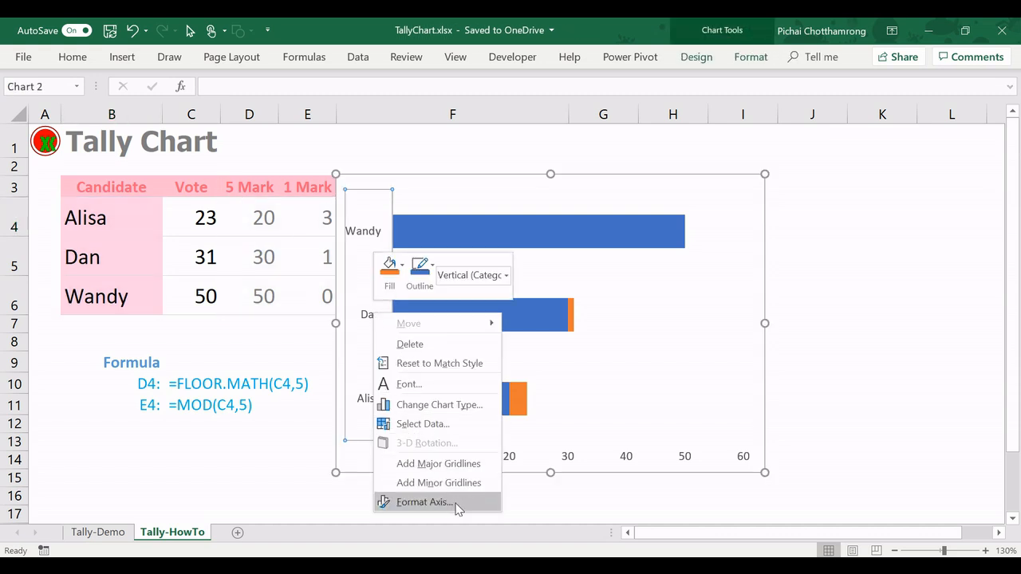
pyautogui.click(424, 502)
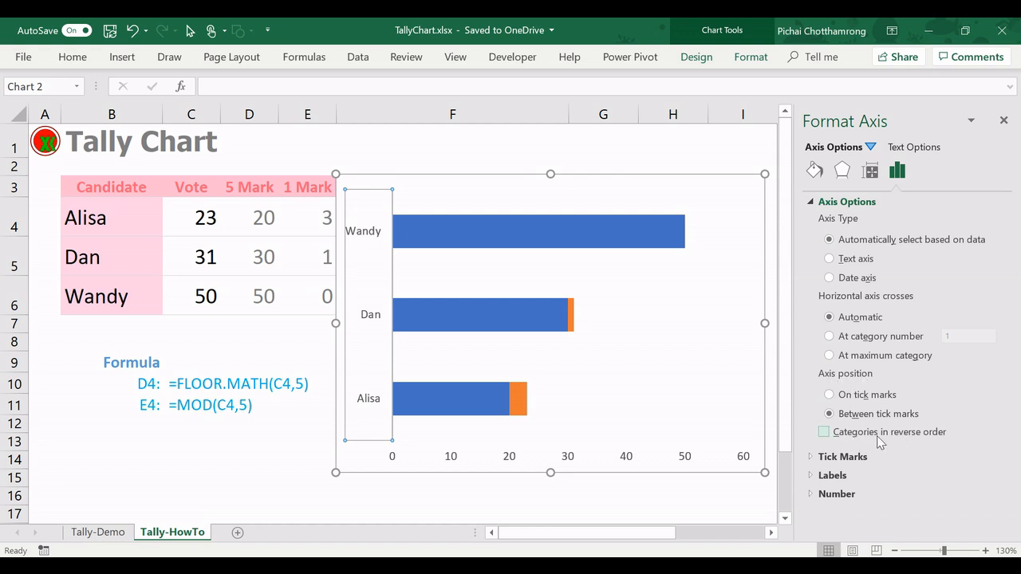
pyautogui.click(866, 432)
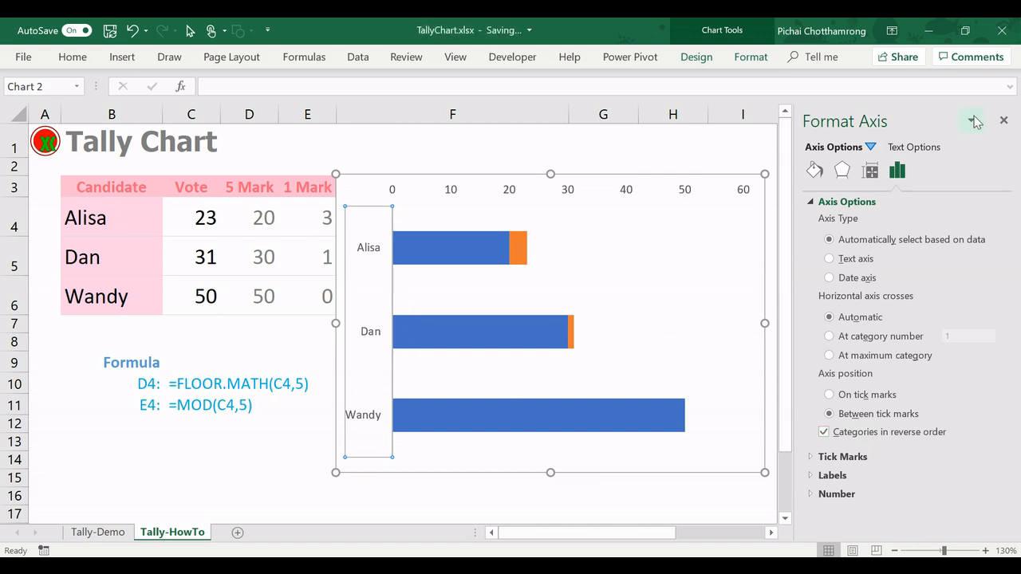
pyautogui.click(1004, 121)
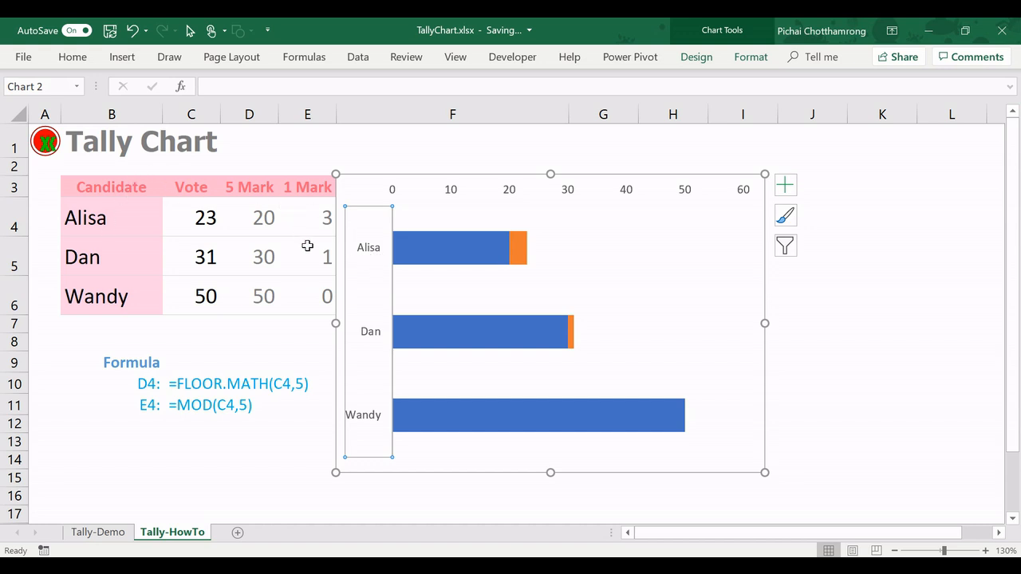
# Step: Move the chart up beside the table over the Tally Mark column
pyautogui.moveTo(375, 179); pyautogui.dragTo(420, 222)
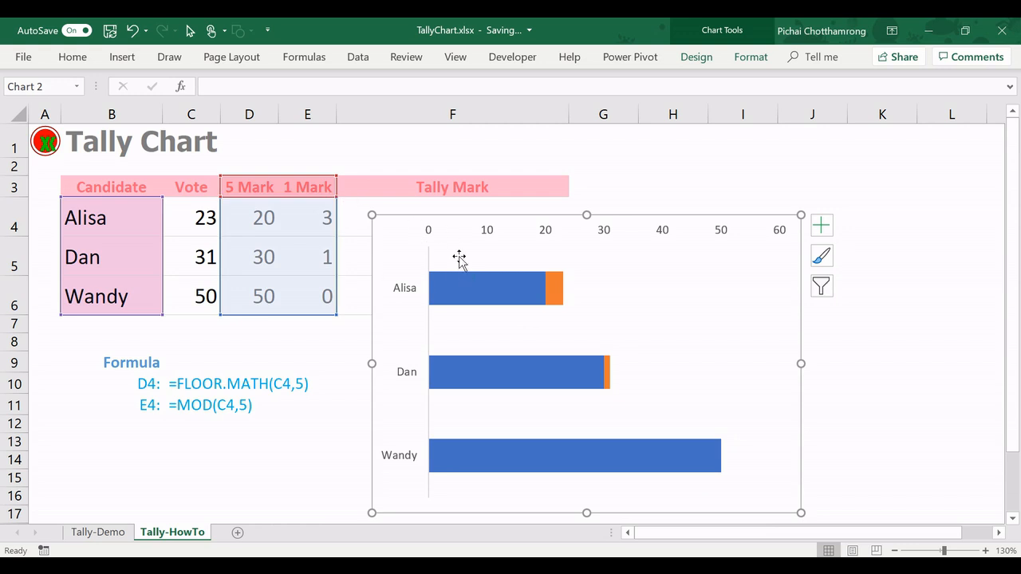
pyautogui.moveTo(401, 221); pyautogui.dragTo(381, 146)
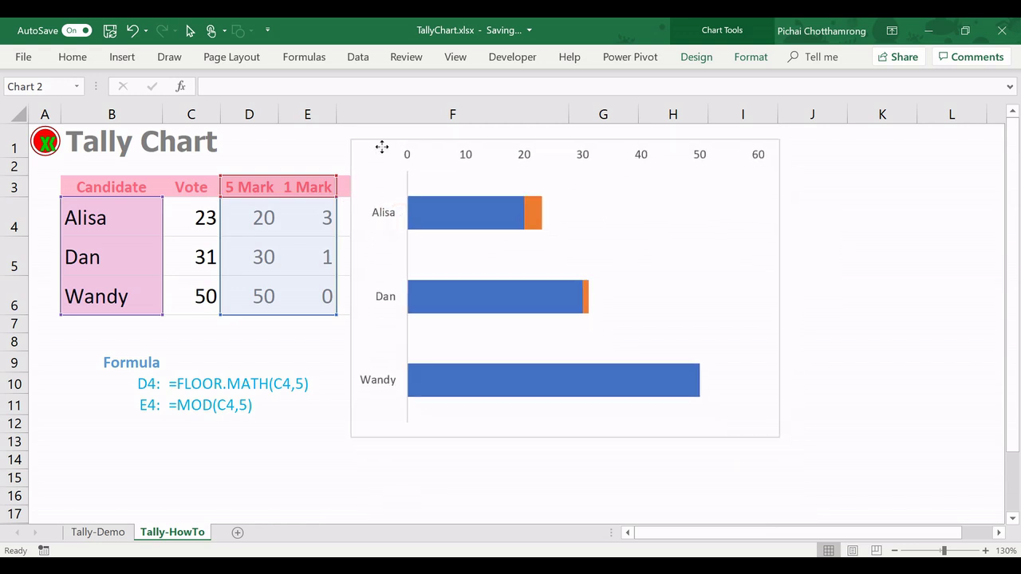
pyautogui.click(384, 218)
# Step: Set the vertical axis Label Position to None, hiding the candidate names
pyautogui.rightClick(387, 222)
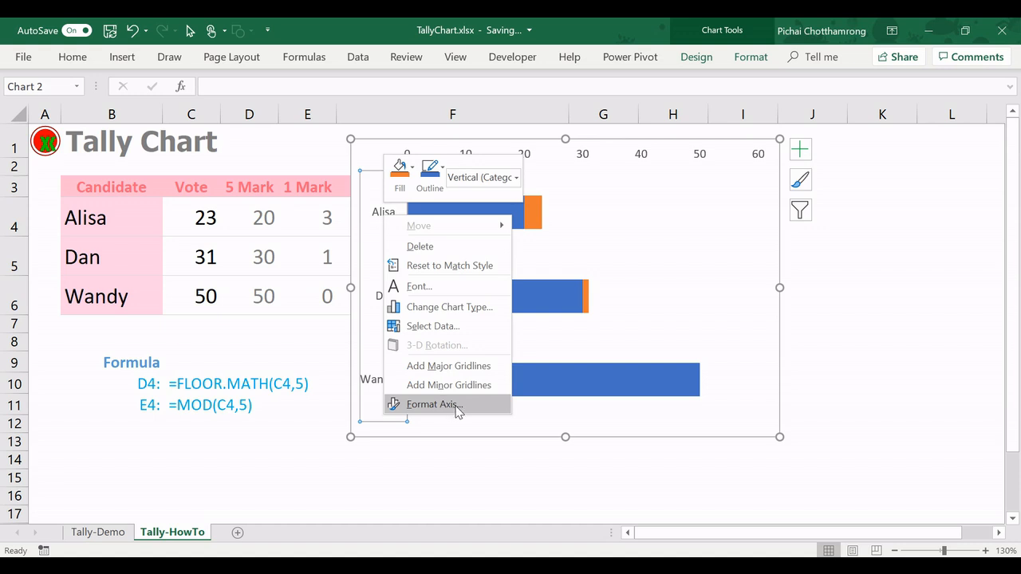
pyautogui.click(432, 405)
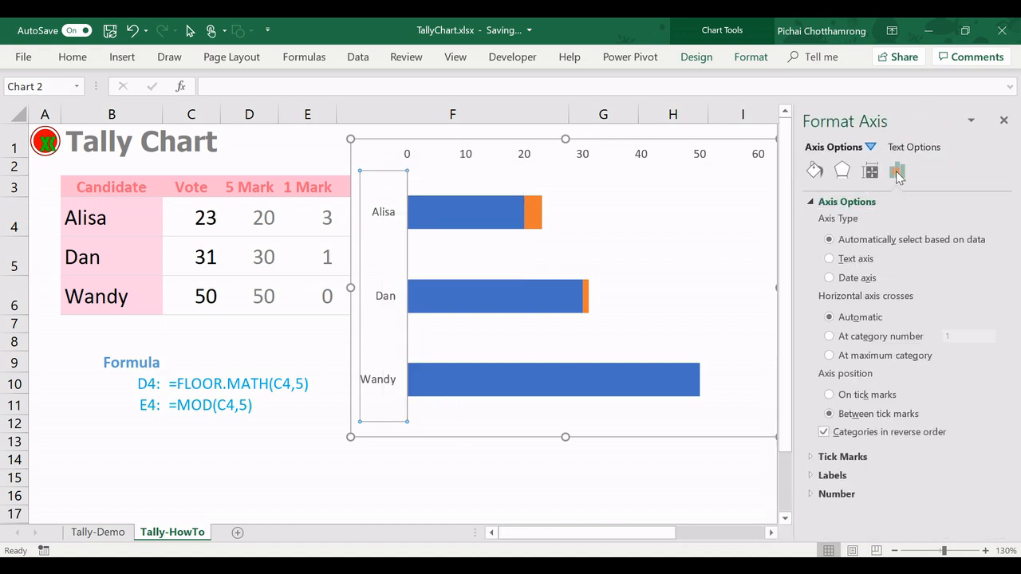
pyautogui.click(832, 475)
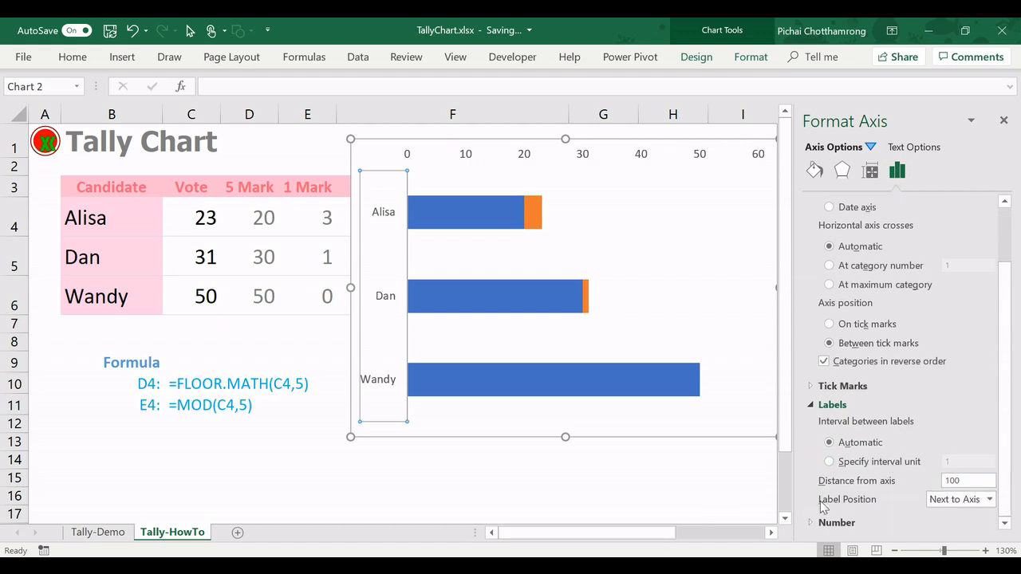
pyautogui.click(989, 499)
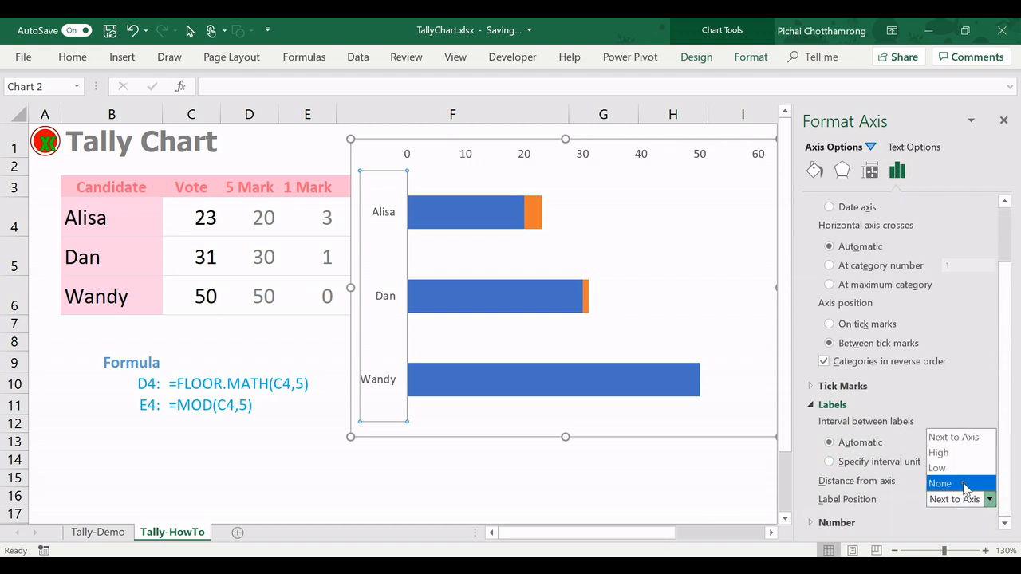
pyautogui.click(966, 485)
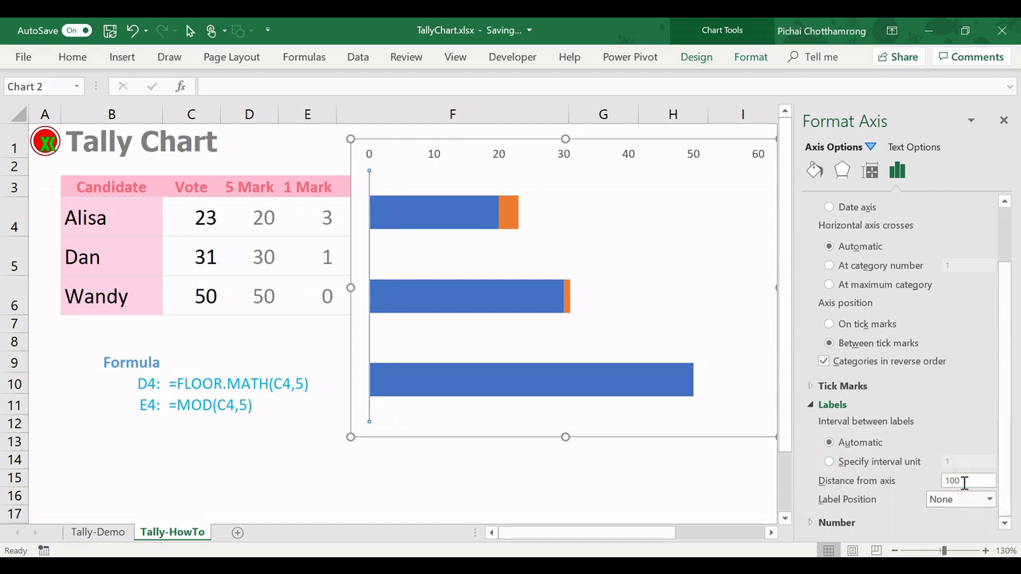
# Step: Reselect the vertical axis and show its Fill & Line line options
pyautogui.click(666, 296)
pyautogui.click(306, 362)
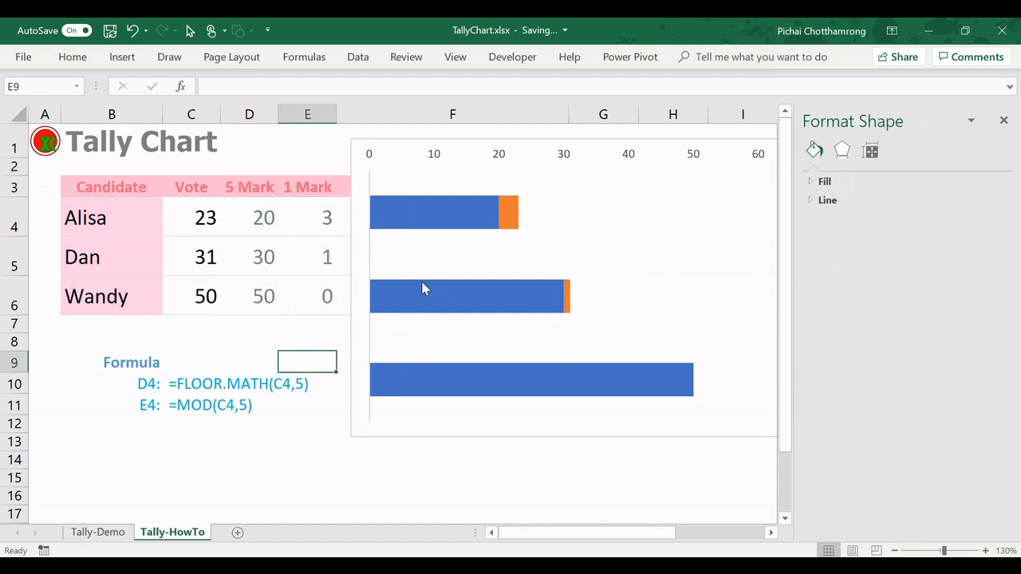
pyautogui.click(370, 256)
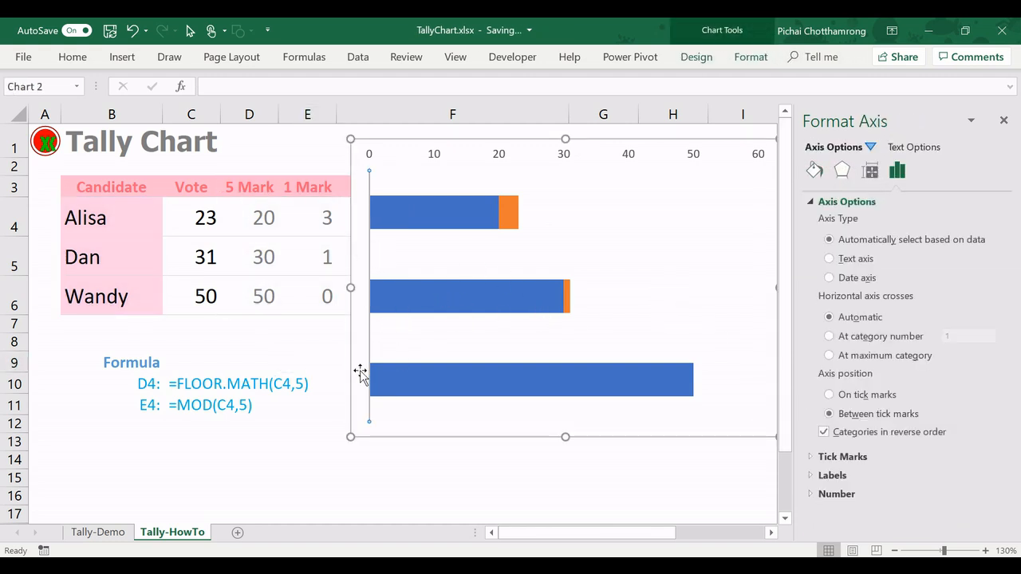
pyautogui.click(815, 170)
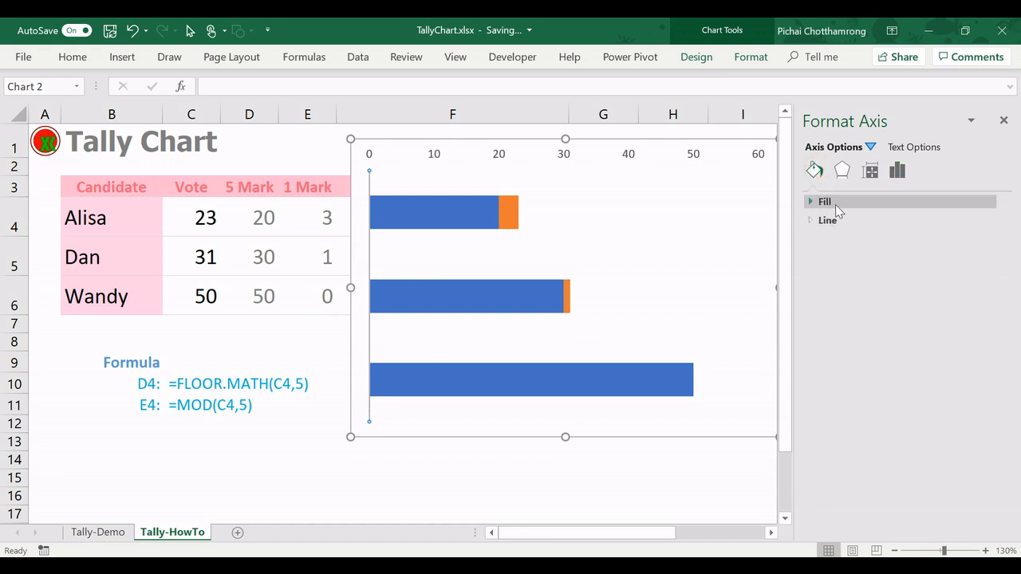
pyautogui.click(825, 202)
pyautogui.click(825, 202)
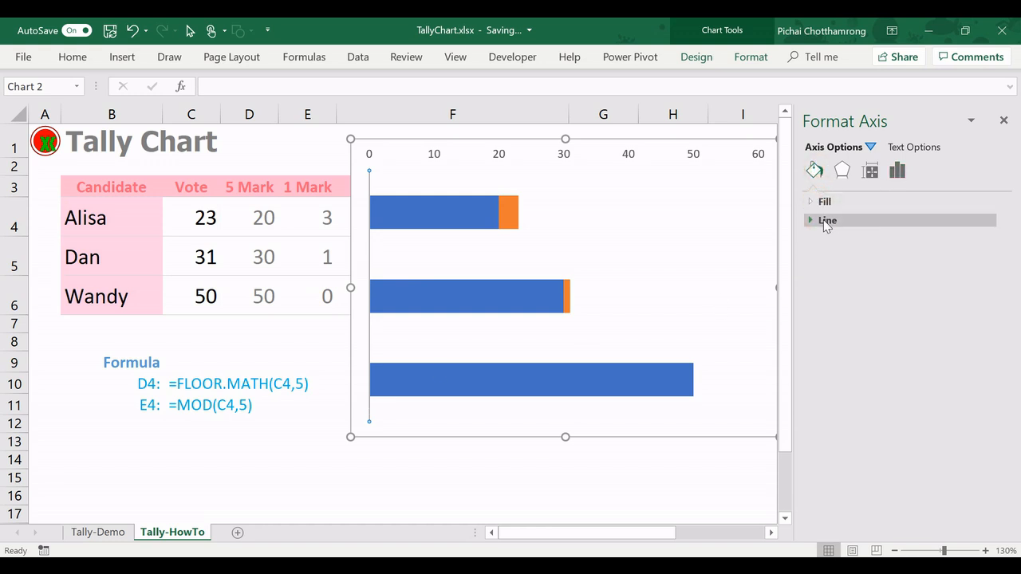
pyautogui.click(826, 222)
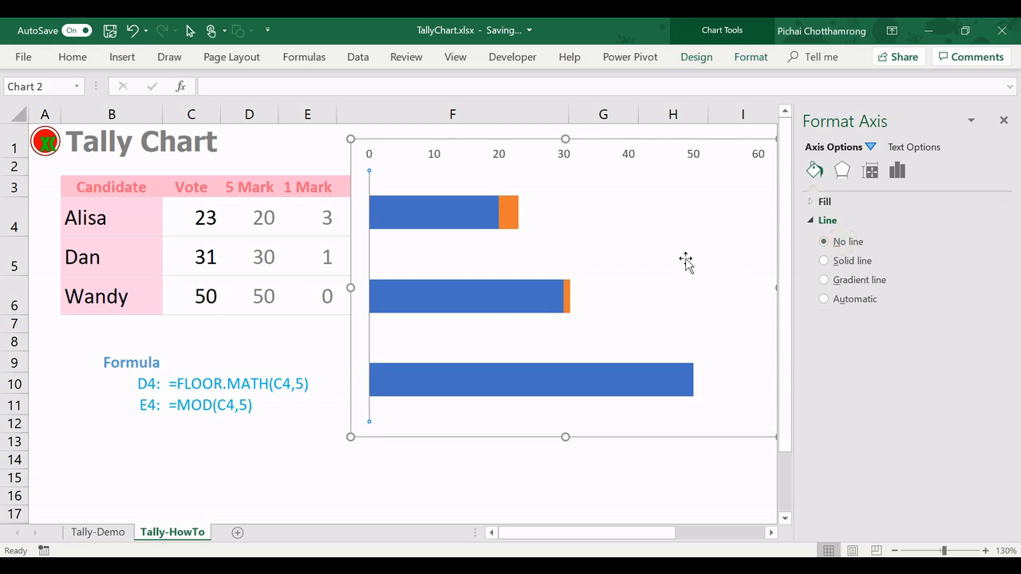
# Step: Set the horizontal value axis Label Position to None, hiding the number scale
pyautogui.click(631, 263)
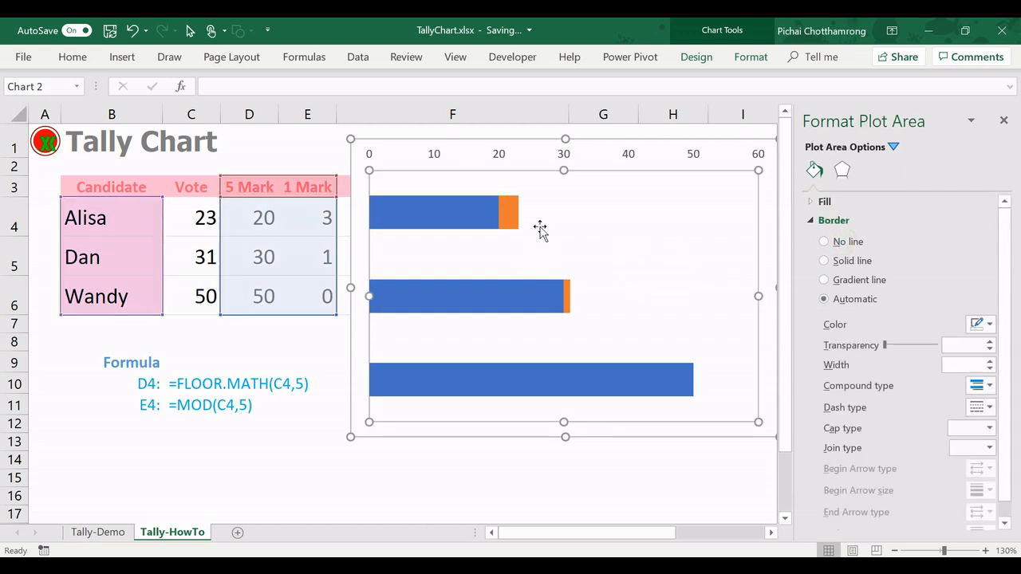
pyautogui.click(547, 157)
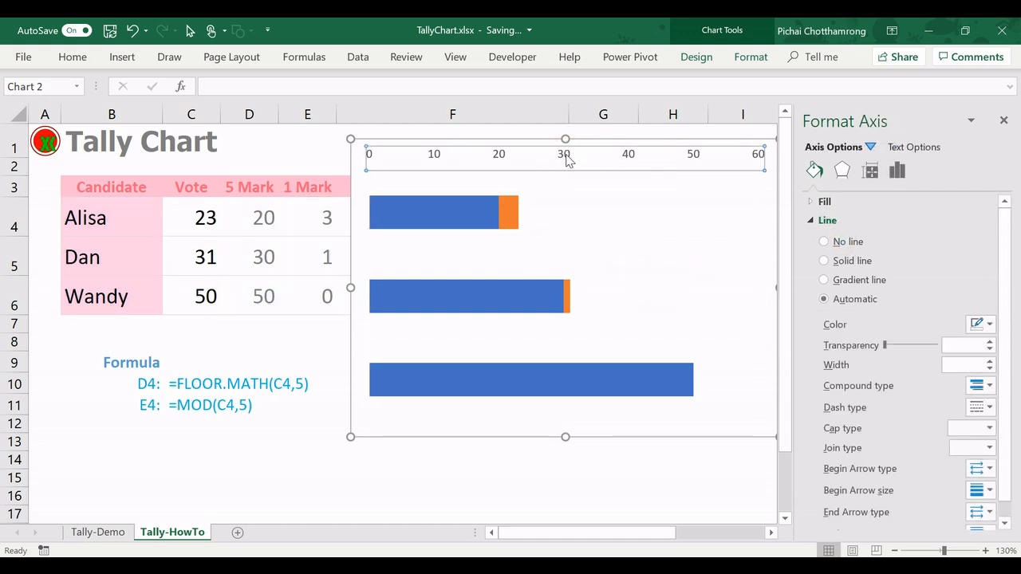
pyautogui.click(896, 170)
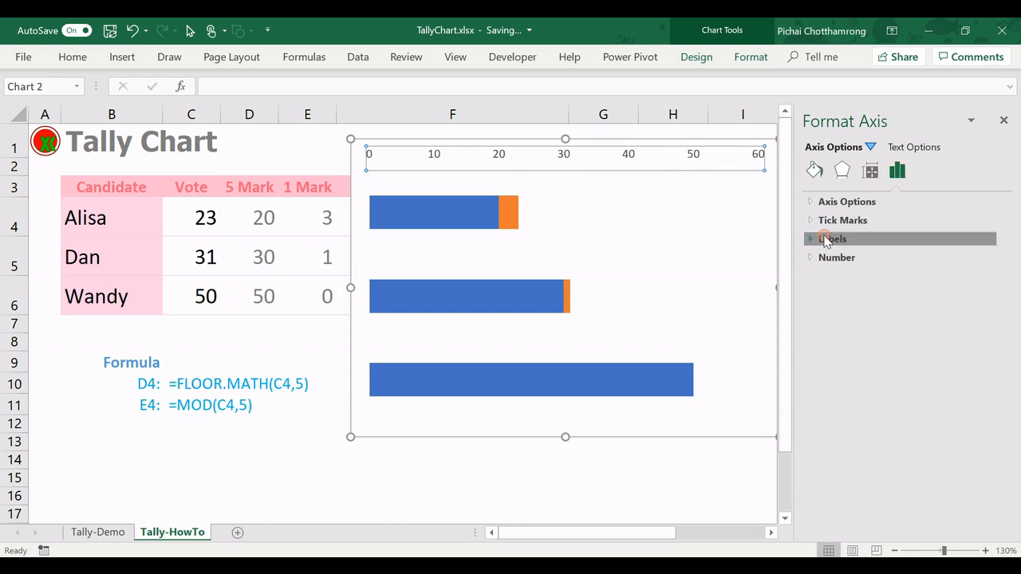
pyautogui.click(827, 239)
pyautogui.click(990, 257)
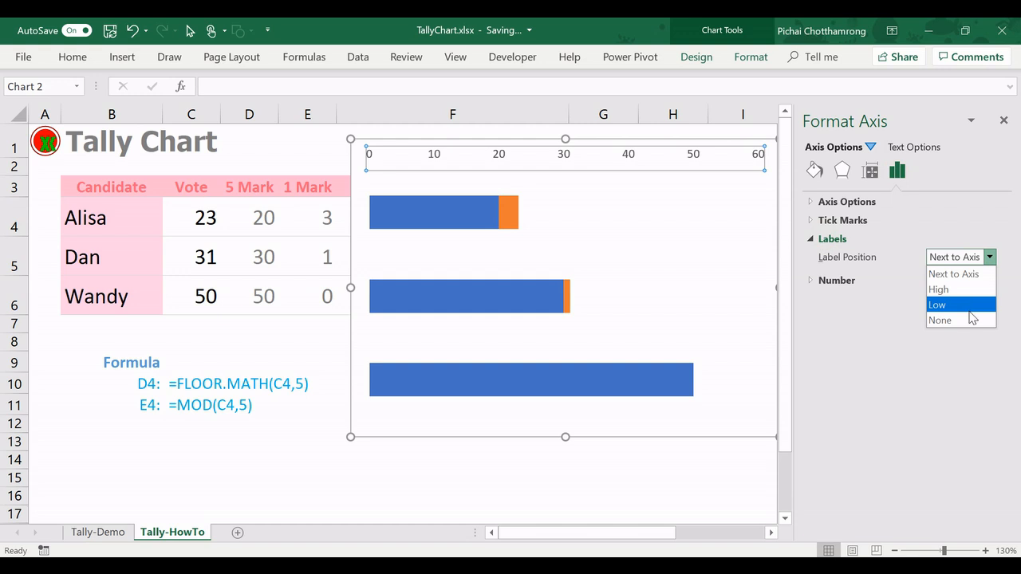
pyautogui.click(945, 323)
pyautogui.click(699, 233)
pyautogui.click(815, 170)
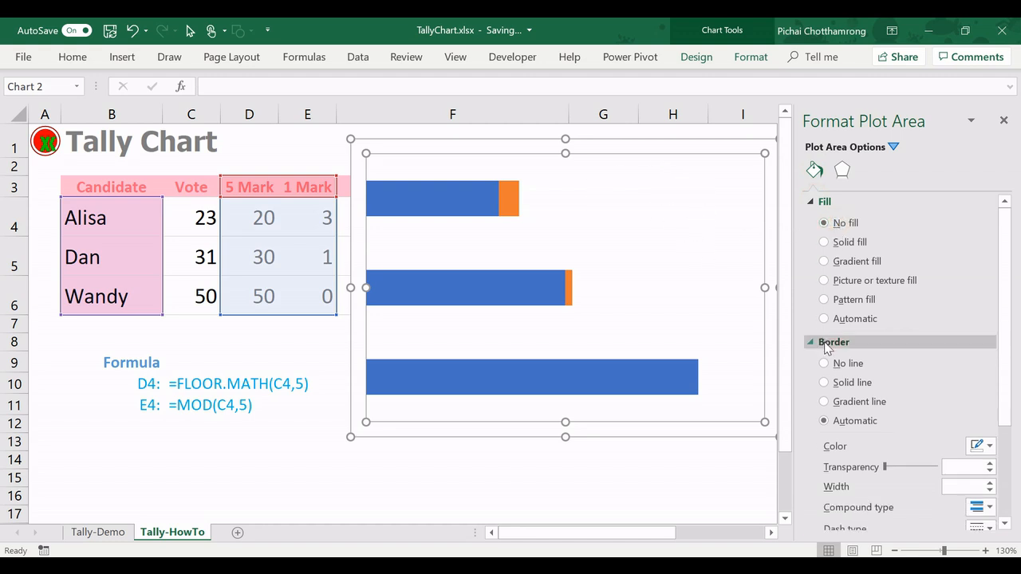
# Step: Set the plot area border to No line and the chart area to No fill with No line
pyautogui.click(848, 389)
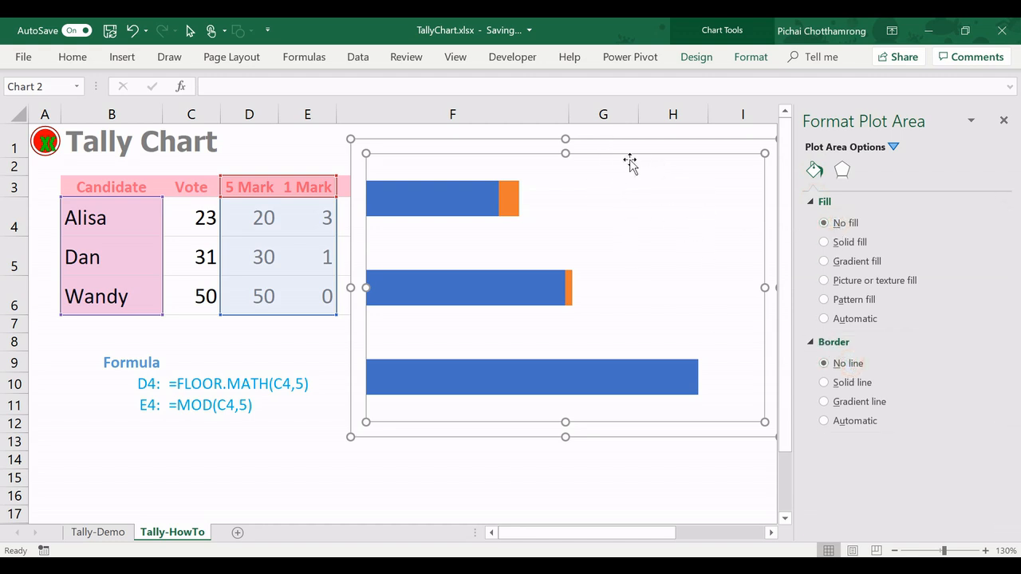
pyautogui.click(598, 143)
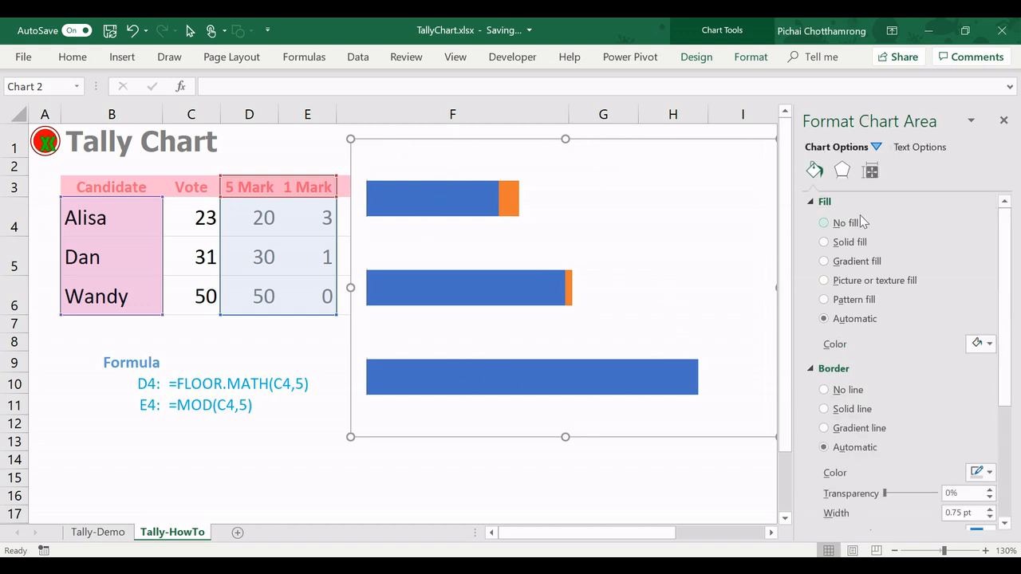
pyautogui.click(846, 222)
pyautogui.click(848, 389)
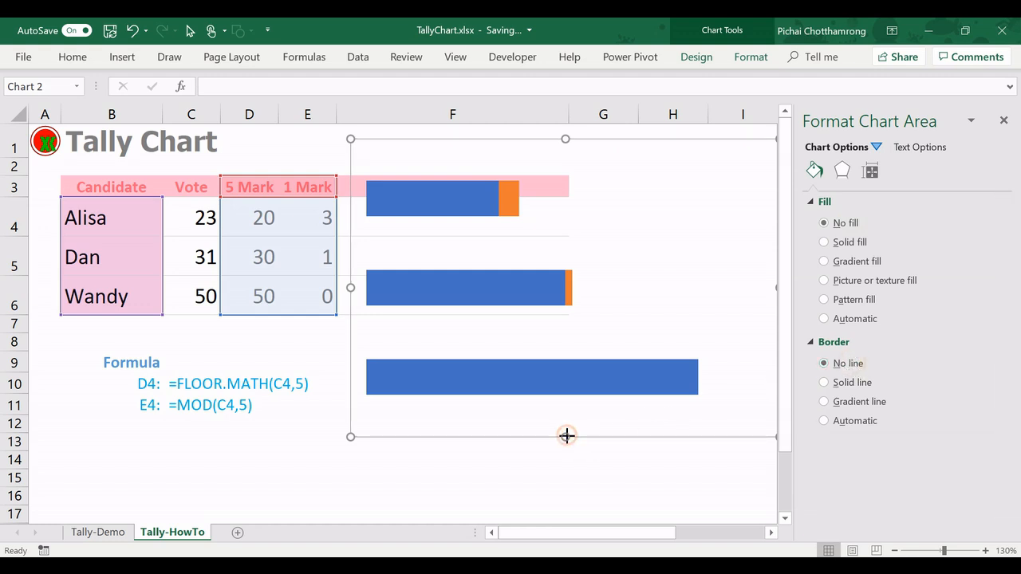
# Step: Resize the chart to sit within the Tally Mark cells F4:F6 beside the candidates
pyautogui.moveTo(566, 436); pyautogui.dragTo(548, 316)
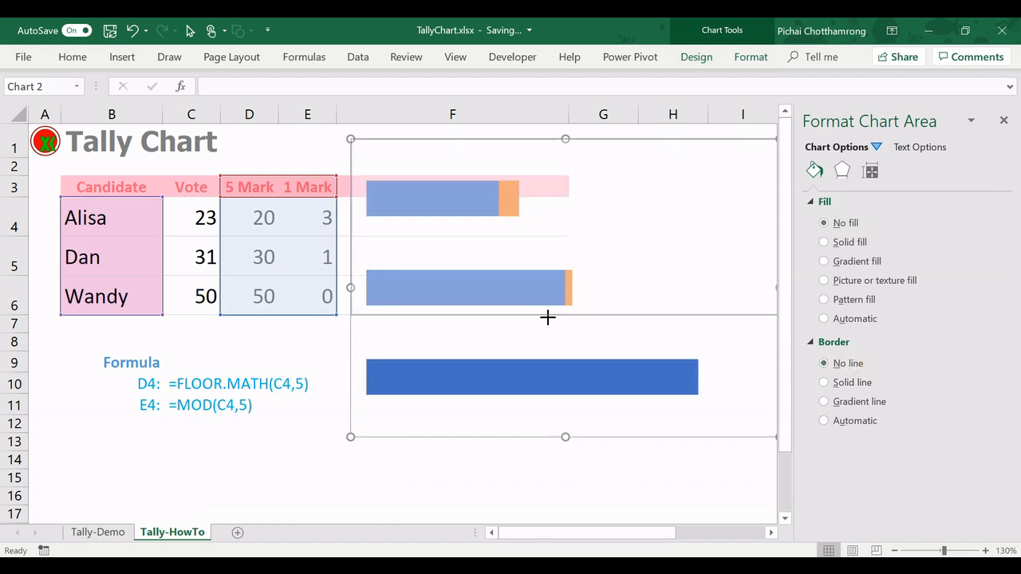
pyautogui.moveTo(350, 226); pyautogui.dragTo(335, 225)
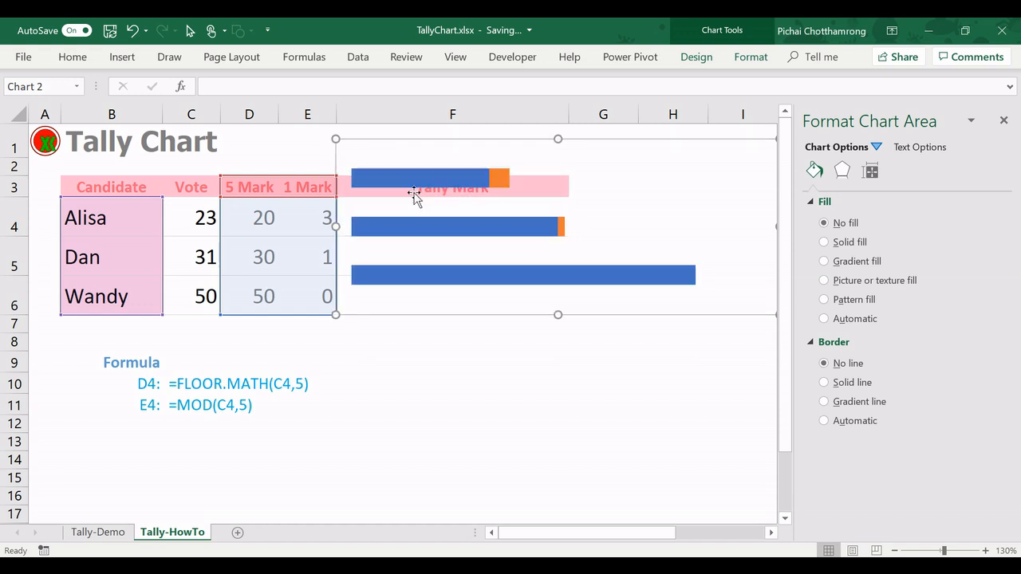
pyautogui.moveTo(558, 139); pyautogui.dragTo(557, 197)
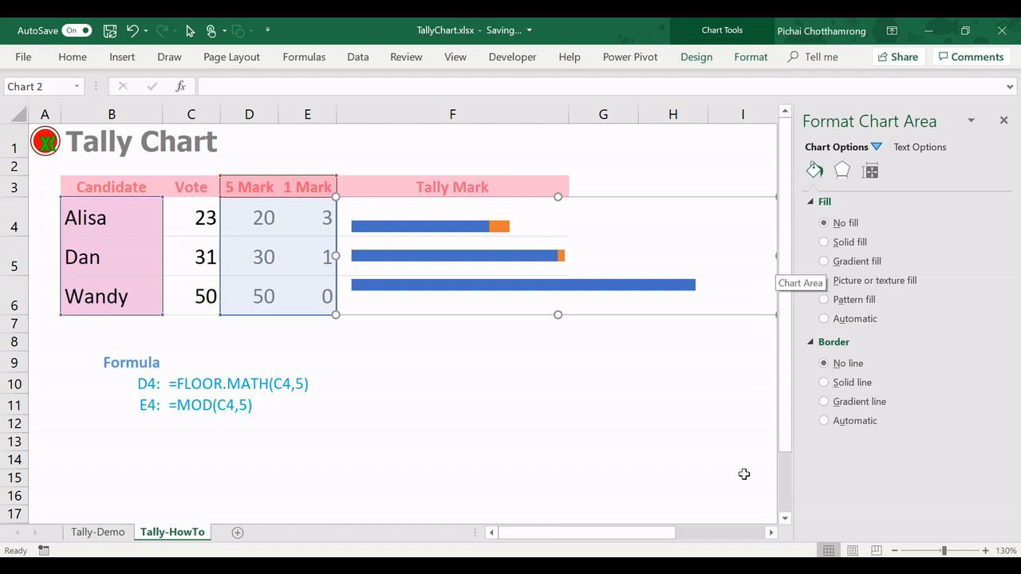
pyautogui.moveTo(634, 533); pyautogui.dragTo(656, 533)
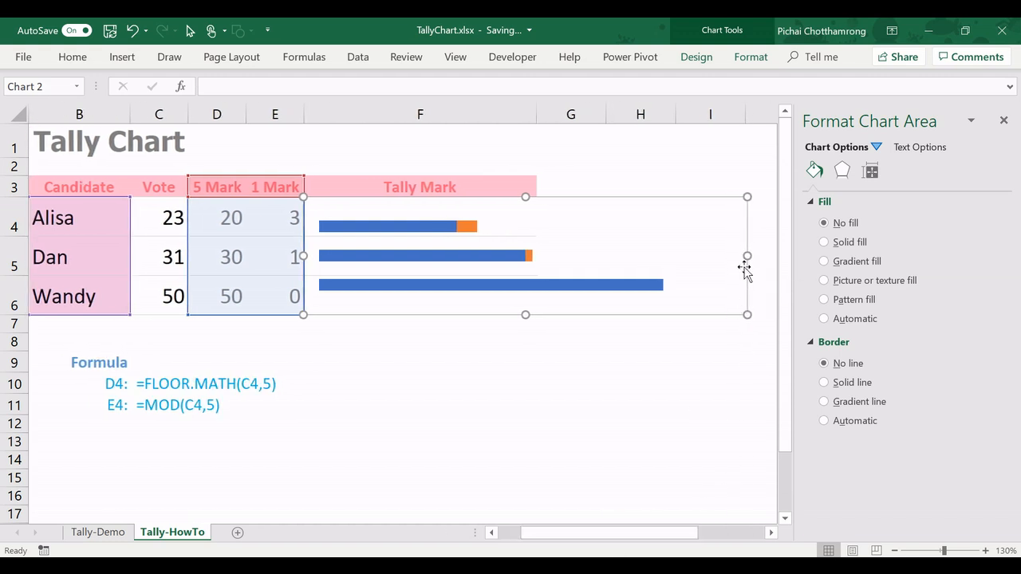
pyautogui.moveTo(747, 255); pyautogui.dragTo(546, 250)
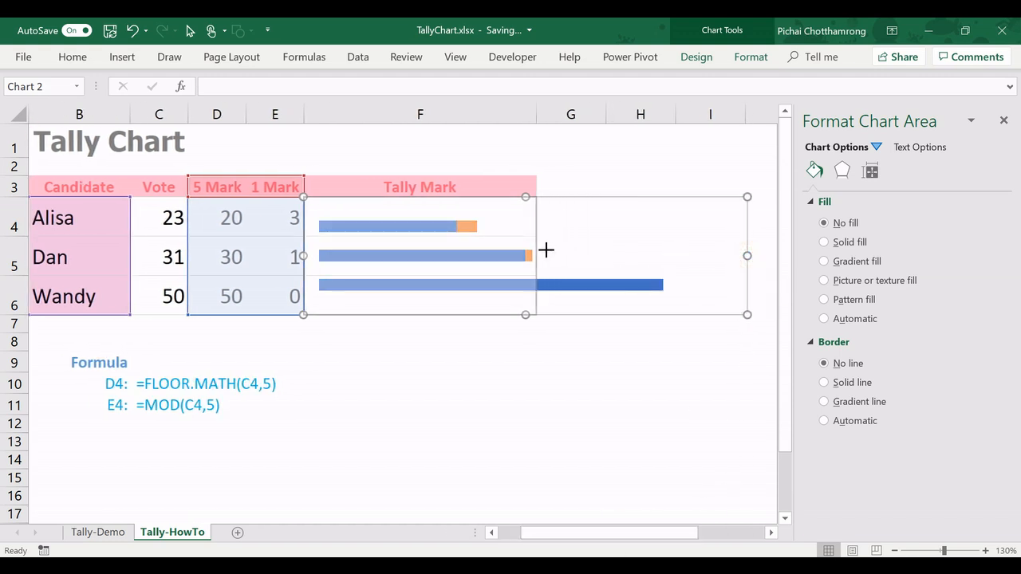
pyautogui.moveTo(615, 533); pyautogui.dragTo(594, 533)
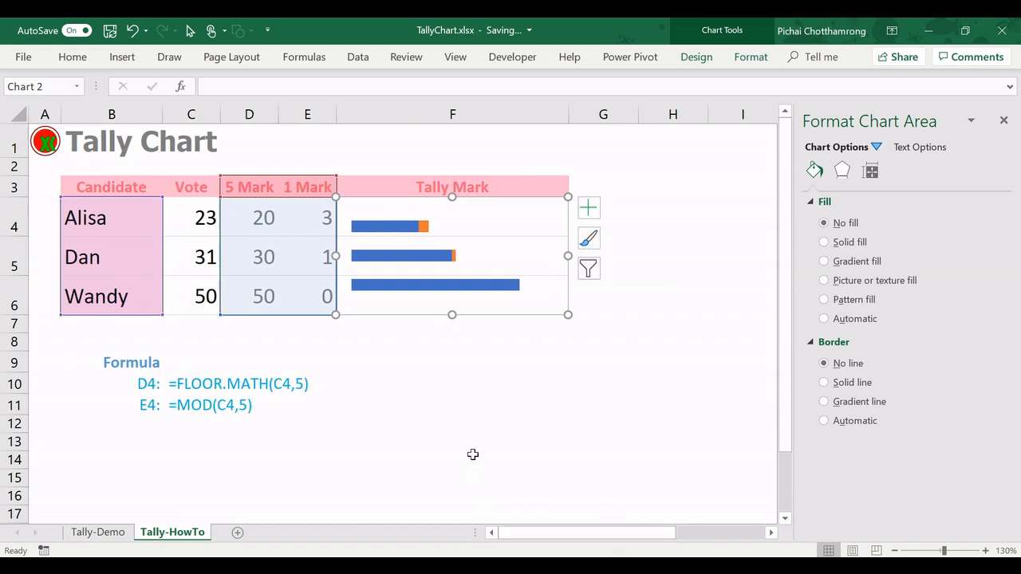
# Step: Stretch the plot area out to all four chart edges so the bars span the cells
pyautogui.click(497, 260)
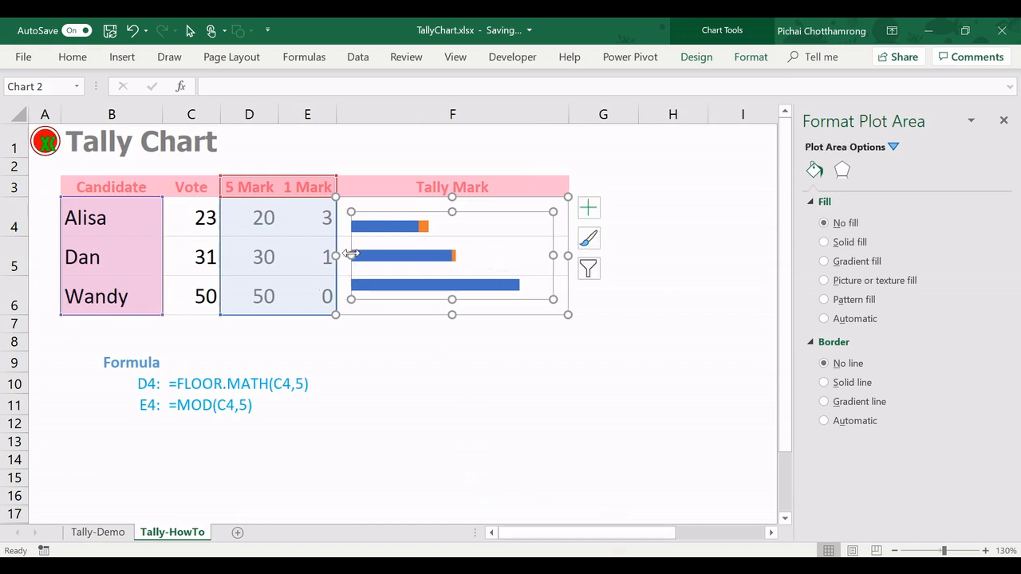
pyautogui.moveTo(351, 256); pyautogui.dragTo(336, 255)
pyautogui.moveTo(448, 211); pyautogui.dragTo(449, 196)
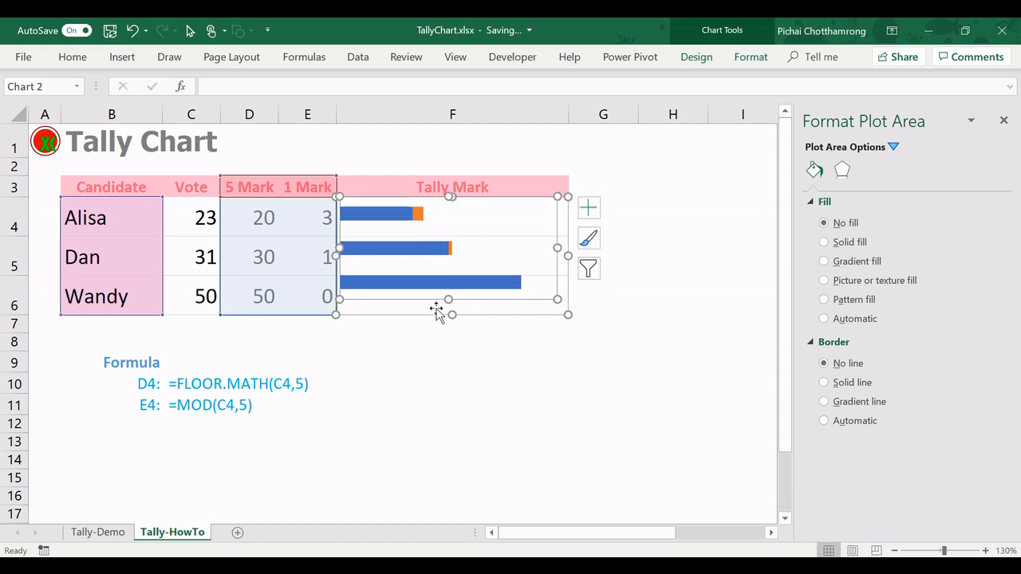
pyautogui.moveTo(449, 300); pyautogui.dragTo(452, 314)
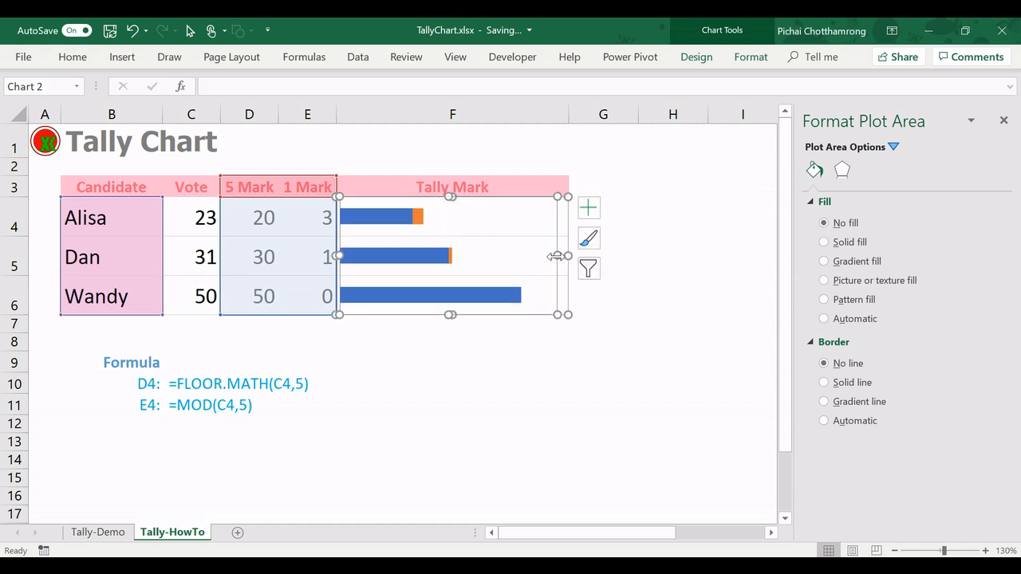
pyautogui.moveTo(556, 255); pyautogui.dragTo(567, 255)
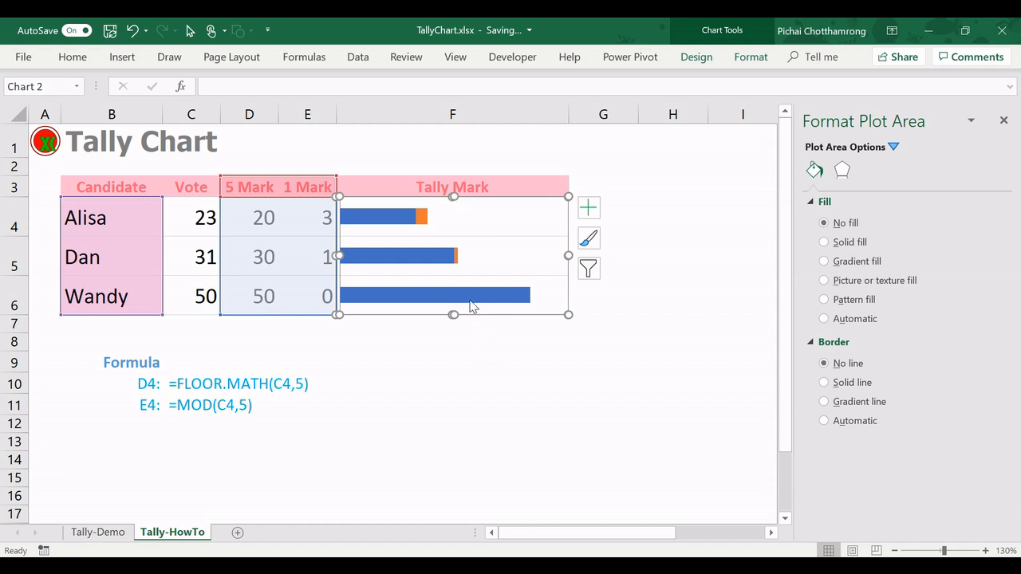
pyautogui.click(519, 299)
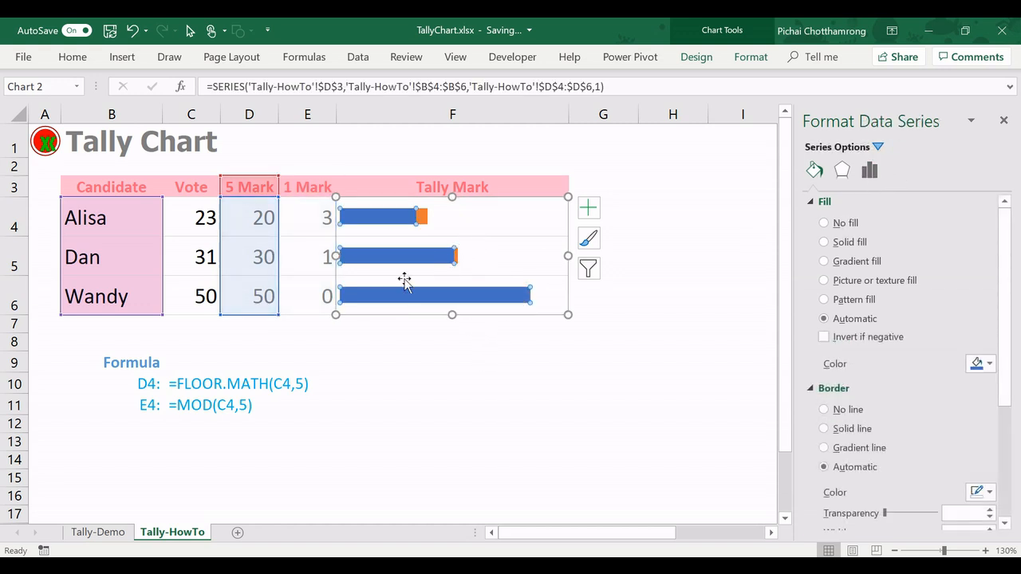
# Step: Set the series Gap Width to 0% so bars fill each row, then close the pane
pyautogui.click(869, 170)
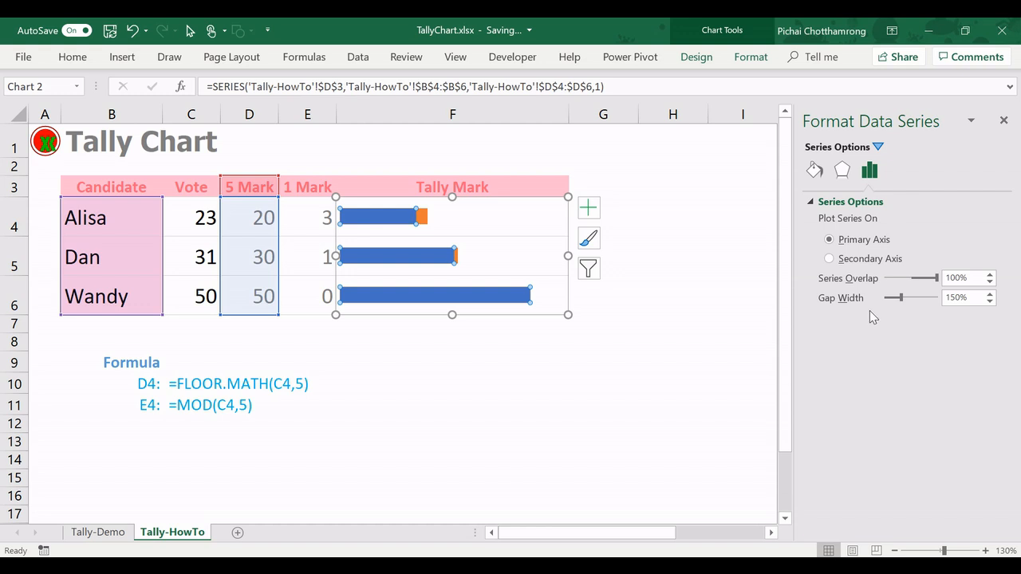
pyautogui.doubleClick(964, 298)
pyautogui.write('0')
pyautogui.press('Return')
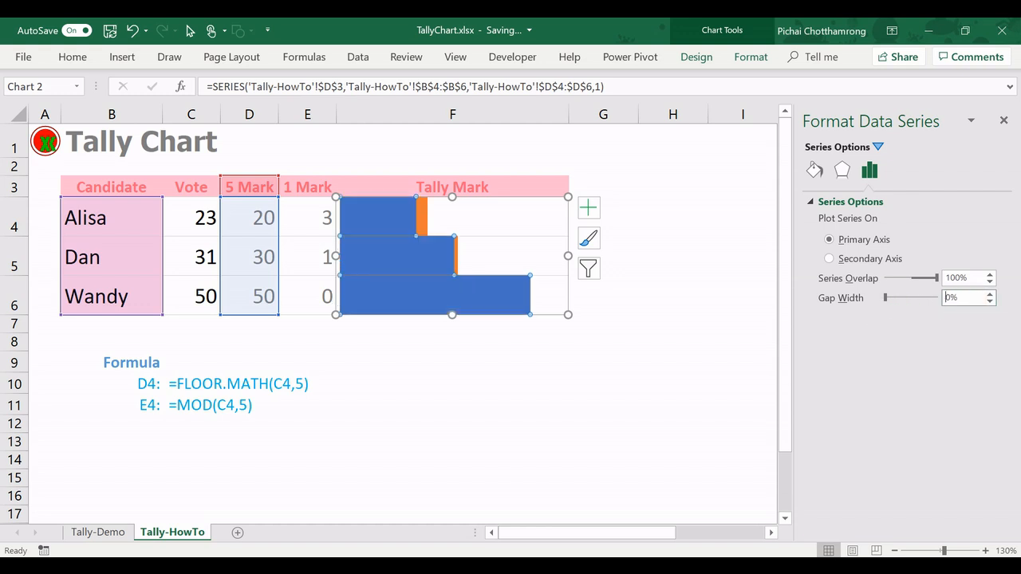
pyautogui.click(671, 316)
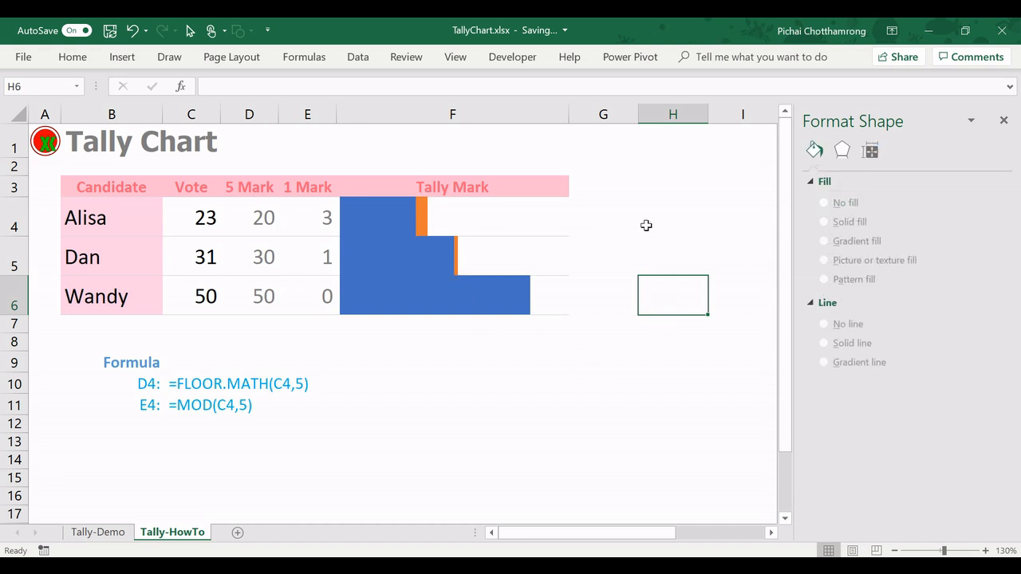
pyautogui.click(1006, 121)
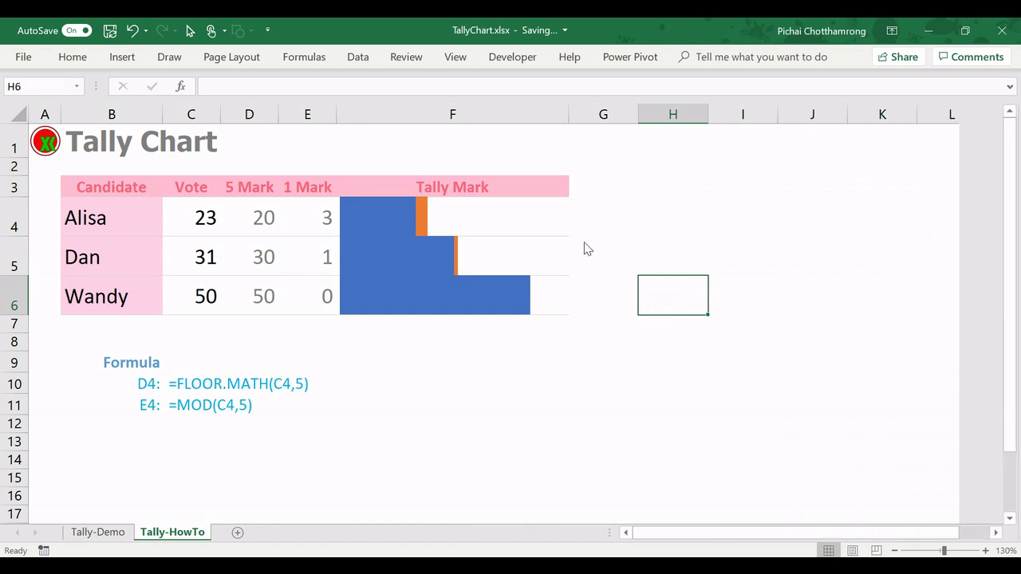
pyautogui.click(609, 192)
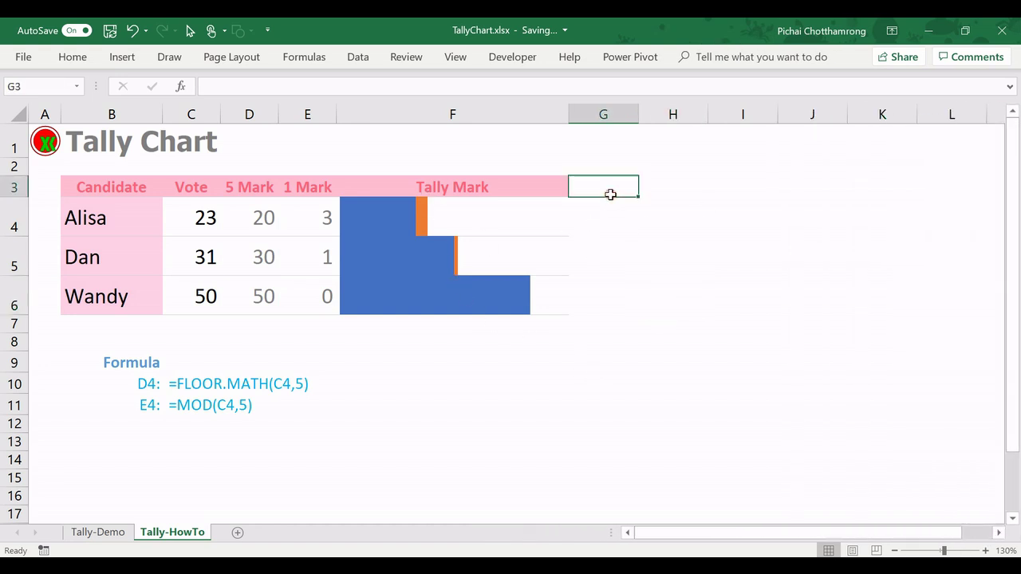
# Step: Enter the practice numbers 1 to 6 across row 12 beside the table
pyautogui.click(126, 148)
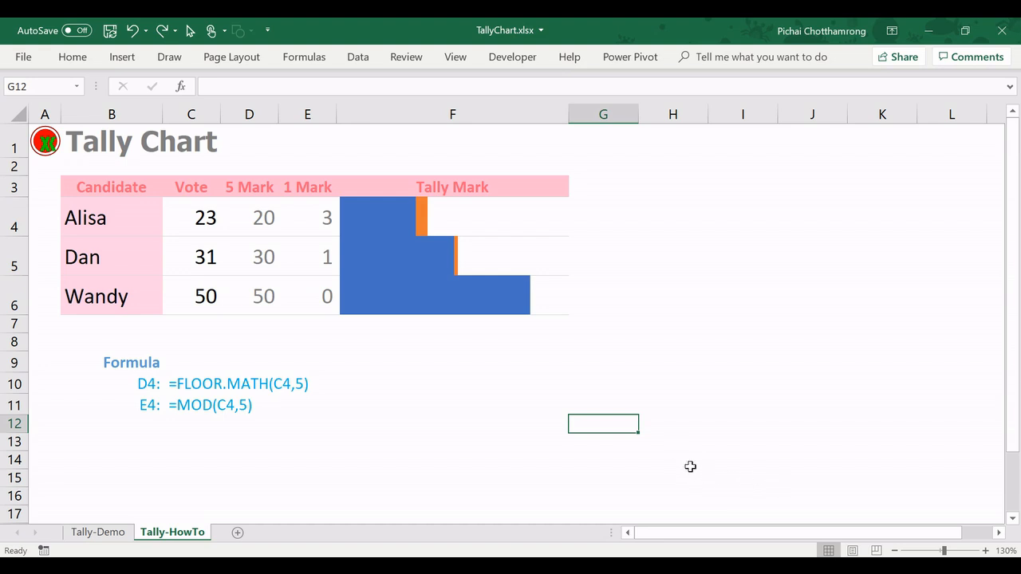
pyautogui.write('1')
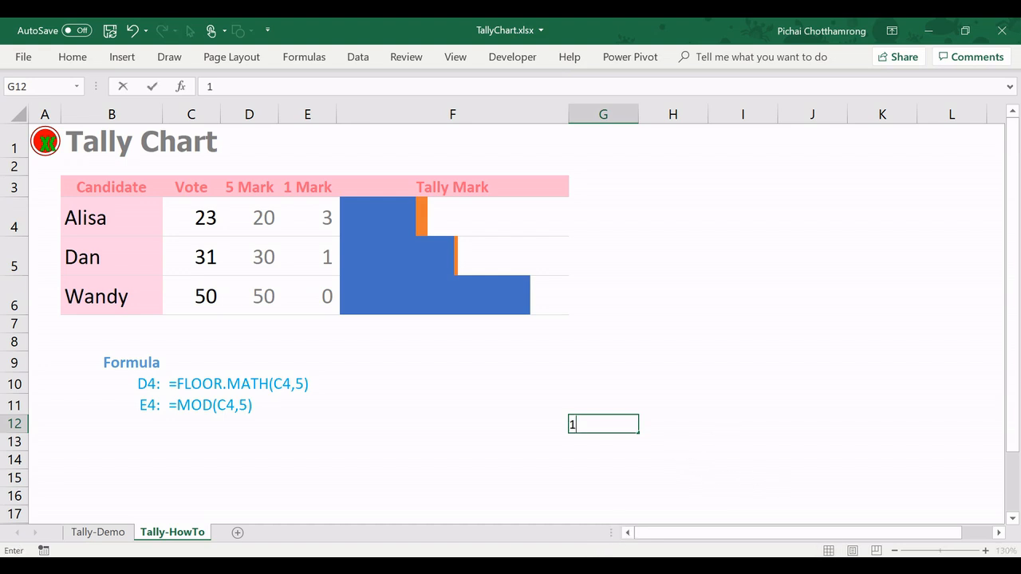
pyautogui.write('\t2\t3\t4')
pyautogui.press('Tab')
pyautogui.write('5')
pyautogui.press('Tab')
pyautogui.write('6')
pyautogui.press('Return')
pyautogui.press('Left')
pyautogui.press('Left')
pyautogui.press('Left')
pyautogui.press('Left')
pyautogui.press('Left')
# Step: Fill the letter I into cells G13 to J13 under the numbers 1 to 4
pyautogui.press('Down')
pyautogui.write('I')
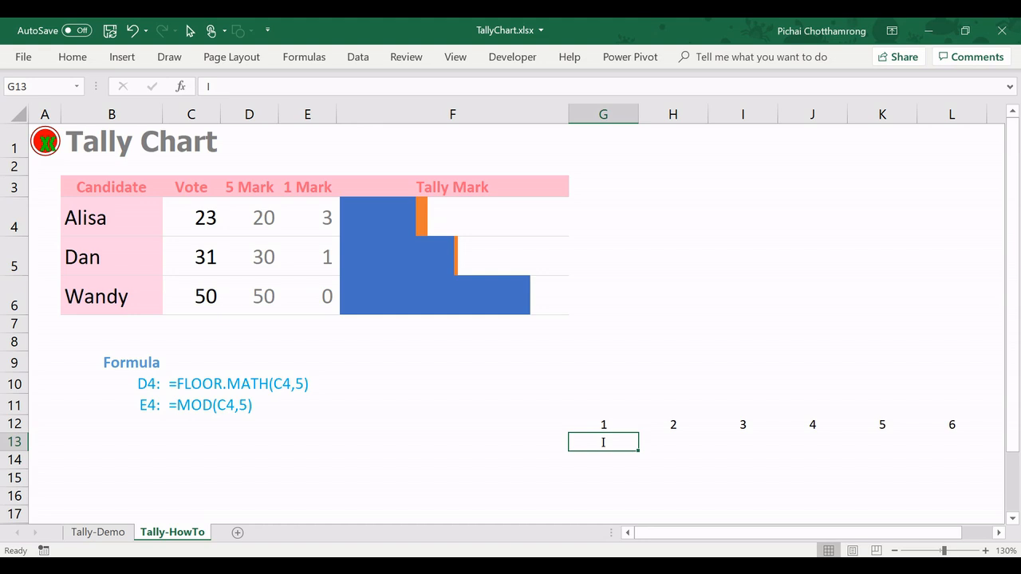
pyautogui.press('Tab')
pyautogui.hotkey('shift', 'Right')
pyautogui.hotkey('shift', 'Right')
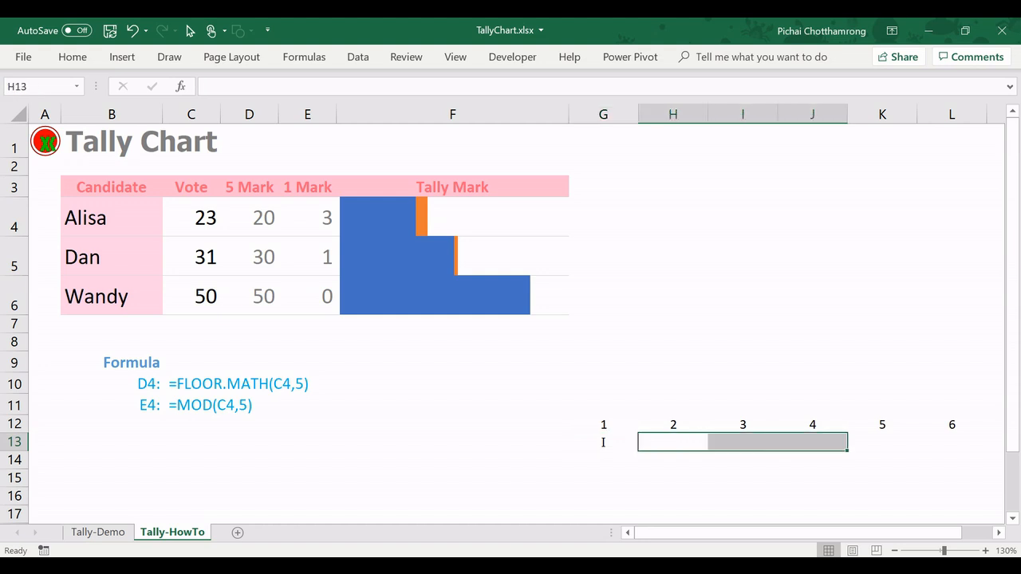
pyautogui.write('i')
pyautogui.hotkey('ctrl', 'Return')
pyautogui.press('Down')
pyautogui.press('Up')
pyautogui.hotkey('shift', 'Right')
pyautogui.hotkey('shift', 'Right')
pyautogui.write('I')
pyautogui.hotkey('ctrl', 'Return')
# Step: Put an I in L13 under the 6, leaving K13 under the 5 empty
pyautogui.press('Left')
pyautogui.press('Left')
pyautogui.press('Right')
pyautogui.press('Right')
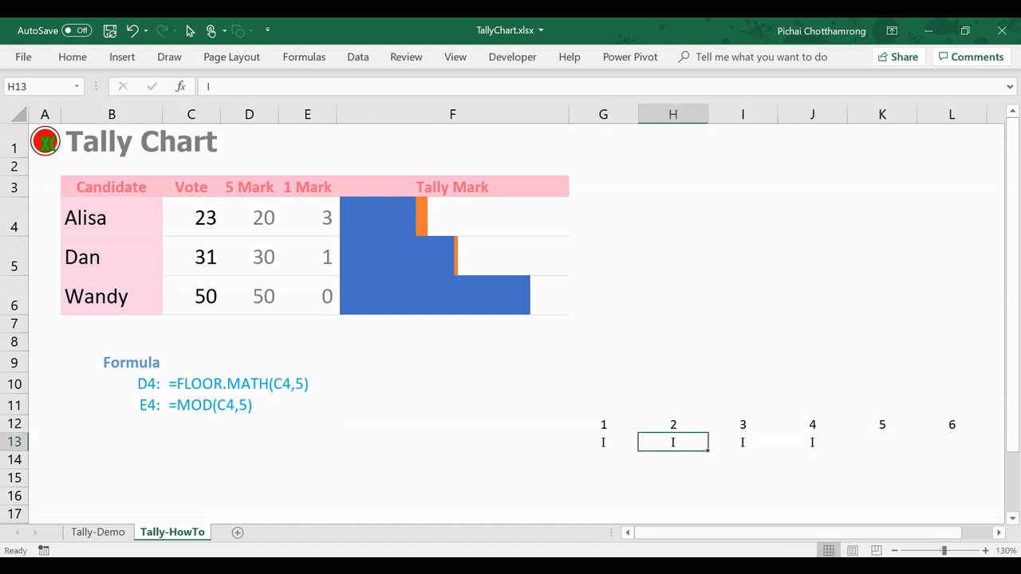
pyautogui.press('Right')
pyautogui.press('Right')
pyautogui.press('Right')
pyautogui.press('Left')
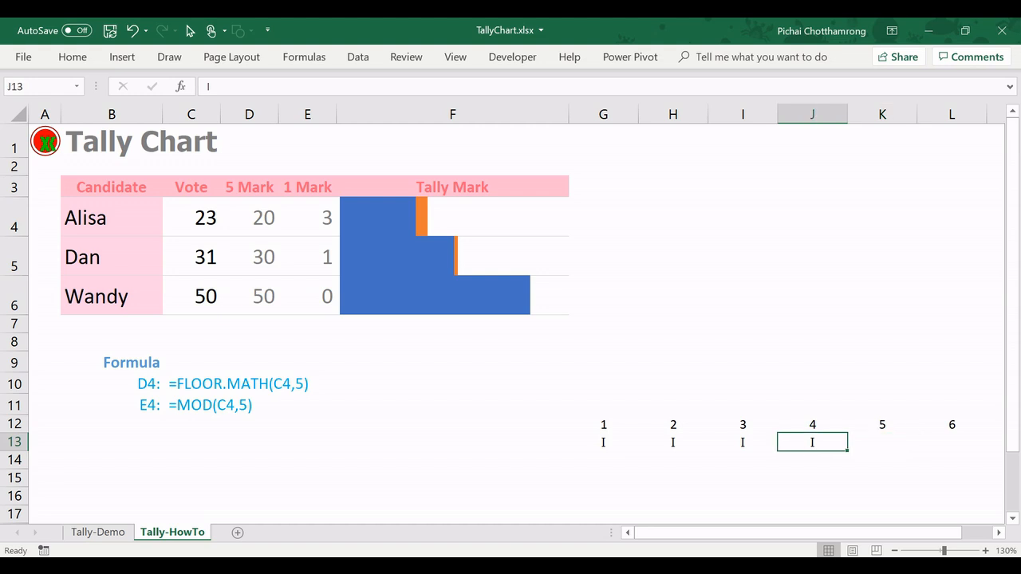
pyautogui.press('Right')
pyautogui.press('Right')
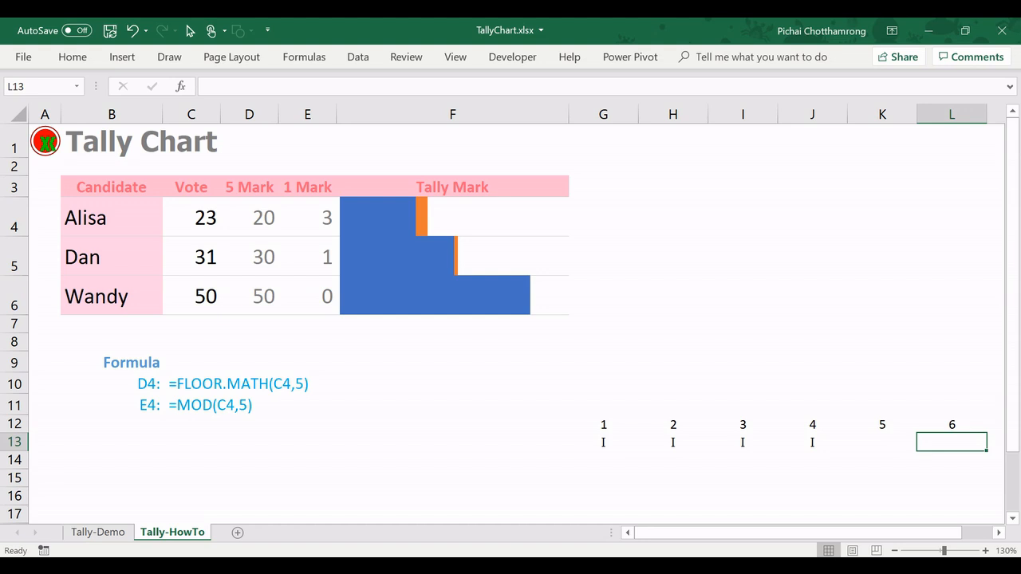
pyautogui.write('I')
pyautogui.press('Return')
pyautogui.press('Up')
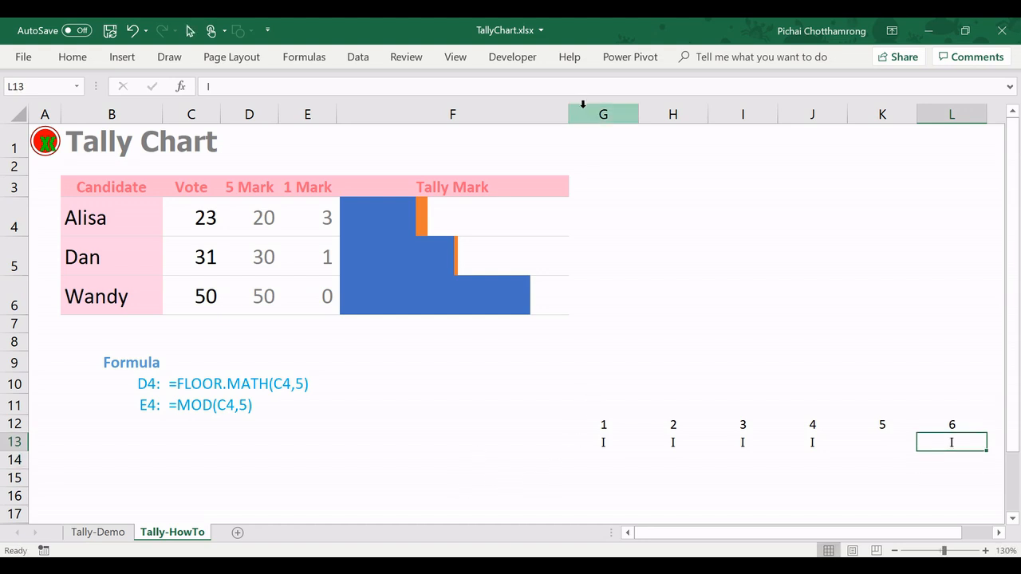
# Step: Narrow columns G to L by dragging a column border inward
pyautogui.moveTo(604, 115); pyautogui.dragTo(952, 115)
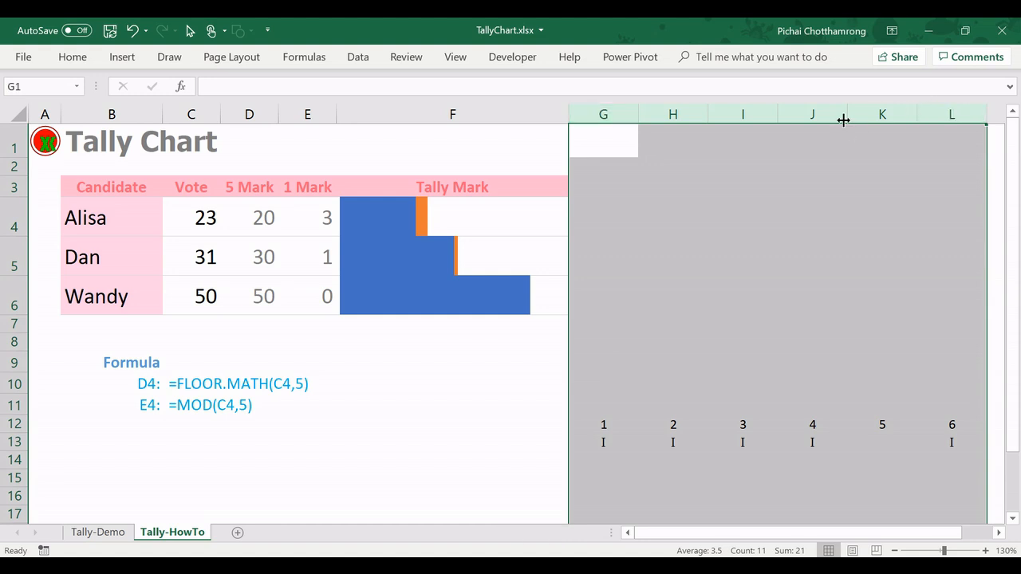
pyautogui.moveTo(844, 119); pyautogui.dragTo(813, 120)
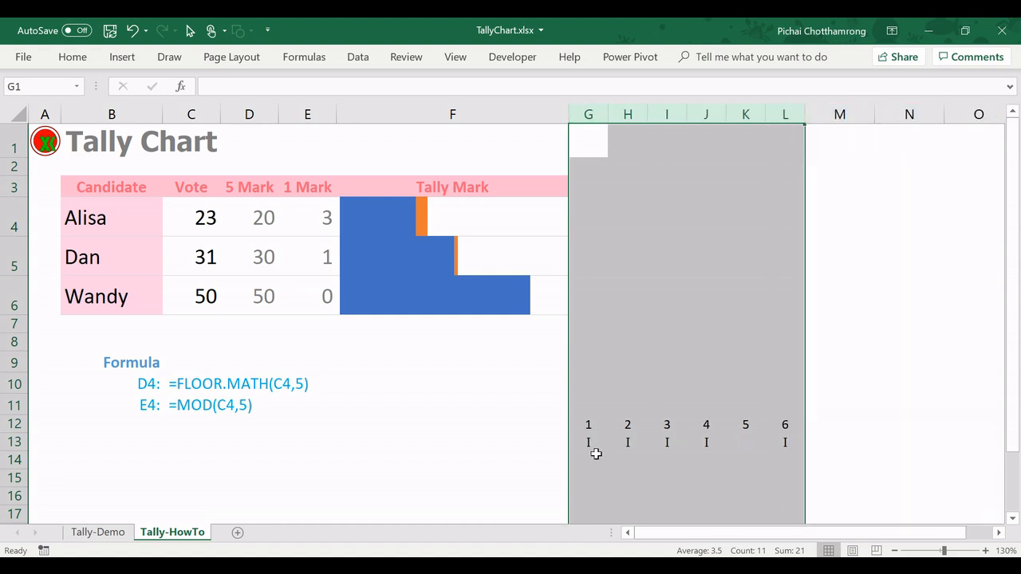
pyautogui.moveTo(589, 443); pyautogui.dragTo(785, 442)
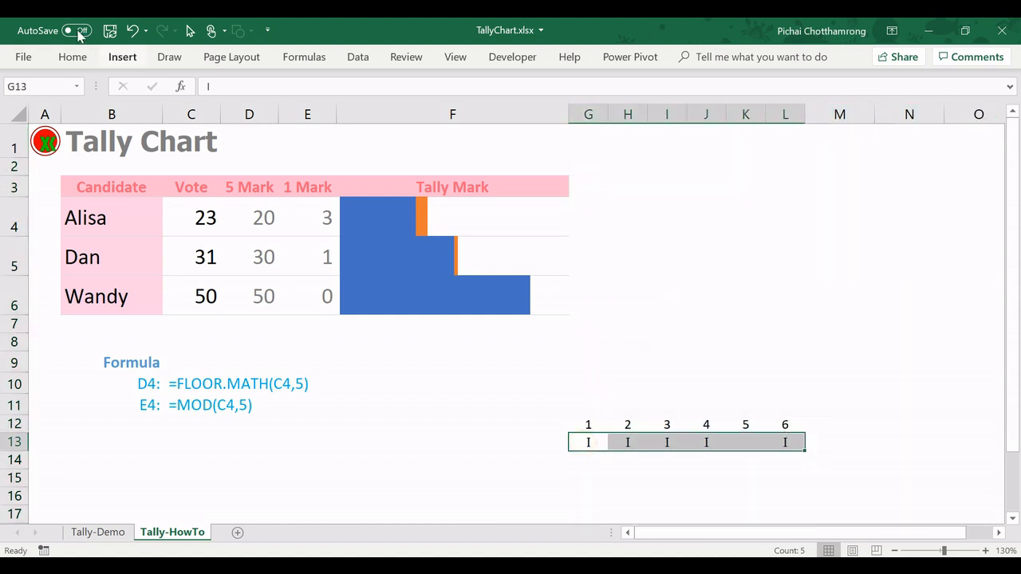
# Step: Format the I marks in G13:L13 as Calibri Light, size 36
pyautogui.click(72, 57)
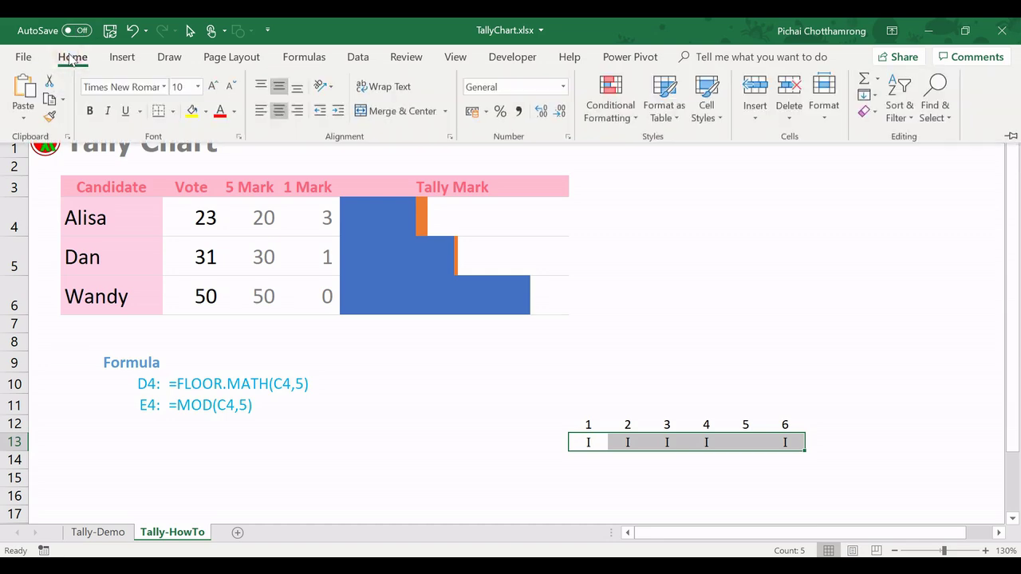
pyautogui.click(165, 87)
pyautogui.click(299, 403)
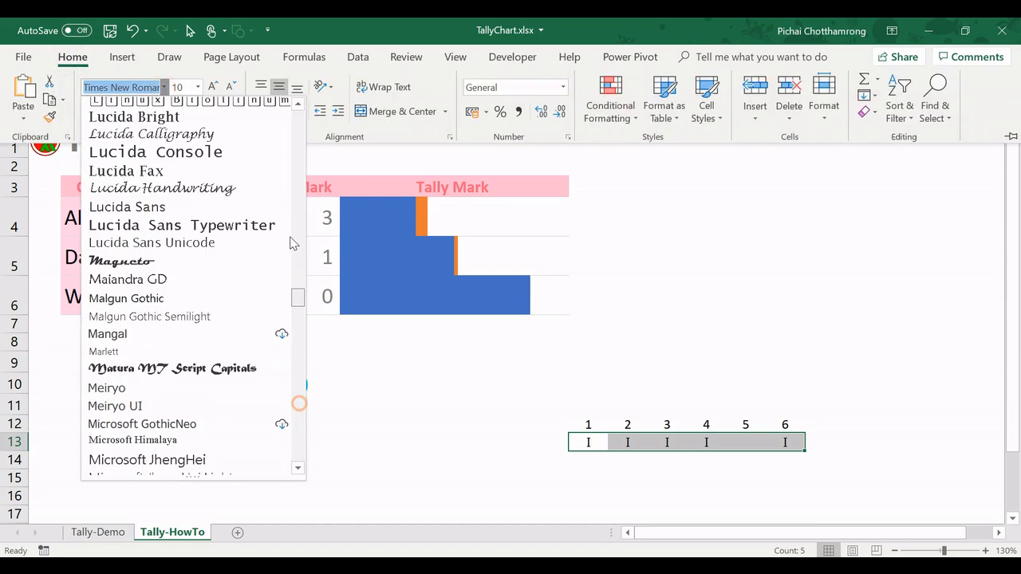
pyautogui.scroll(10, 292, 214)
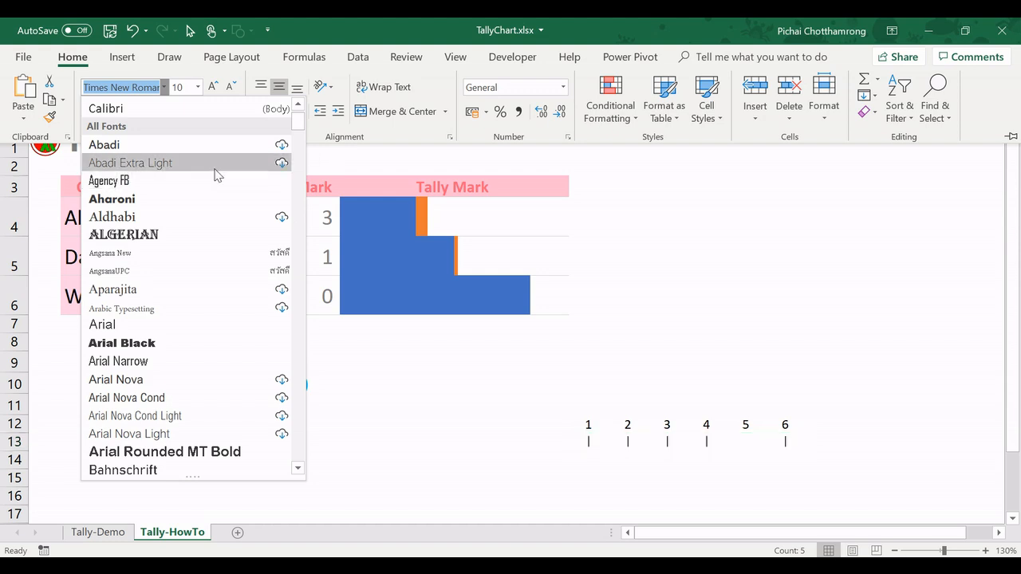
pyautogui.scroll(2, 242, 165)
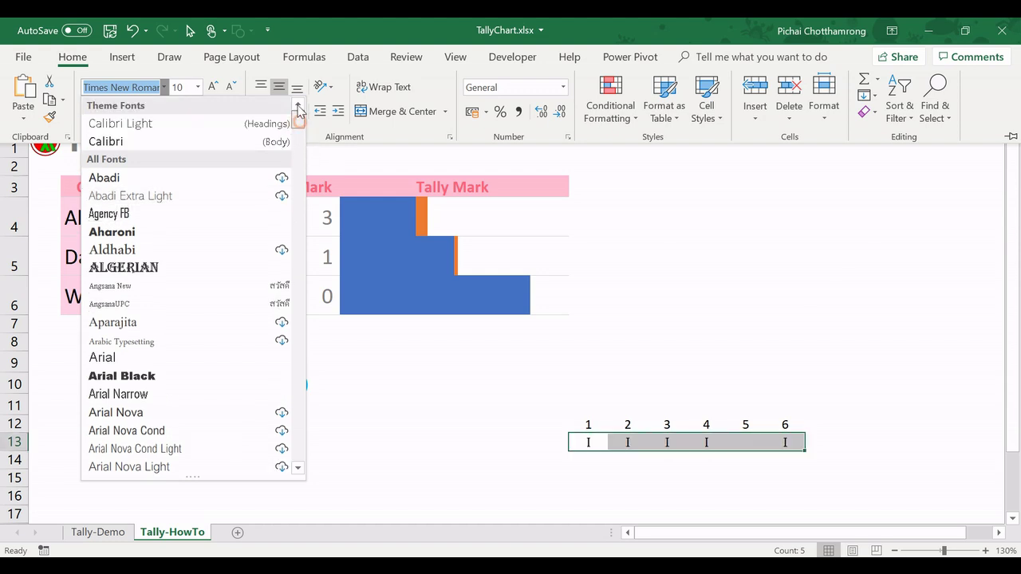
pyautogui.click(198, 124)
pyautogui.click(198, 87)
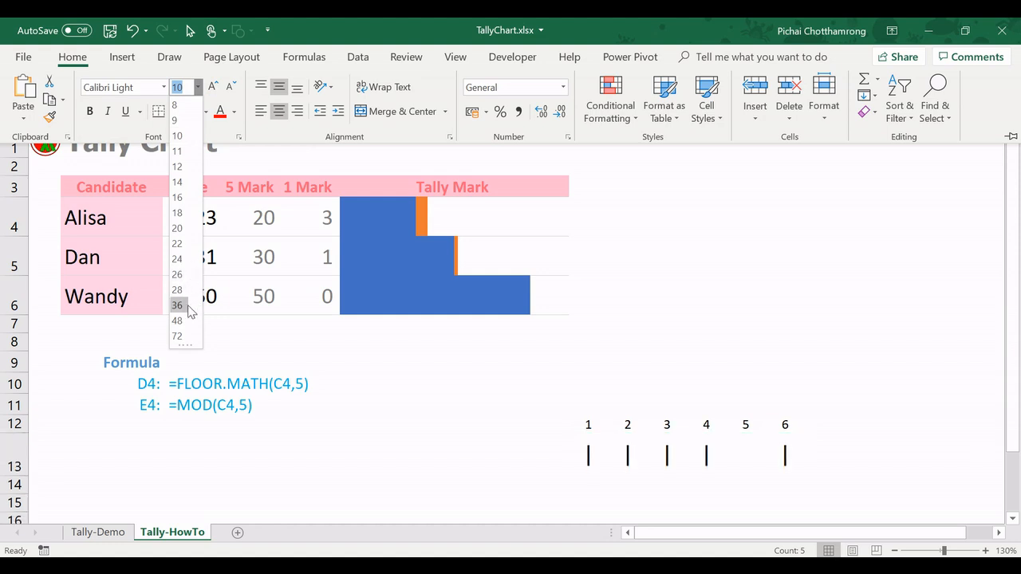
pyautogui.click(177, 305)
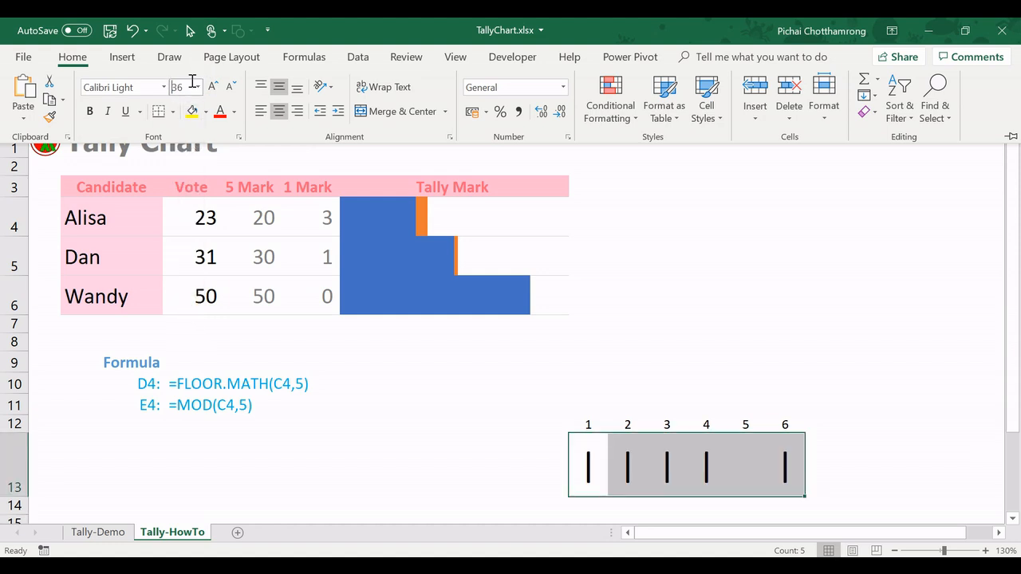
pyautogui.click(588, 467)
pyautogui.click(707, 465)
# Step: Shrink columns G to L further so the four I bars in G13:J13 pack tightly
pyautogui.moveTo(588, 114)
pyautogui.mouseDown()
pyautogui.moveTo(785, 114)
pyautogui.moveTo(743, 114)
pyautogui.mouseUp()
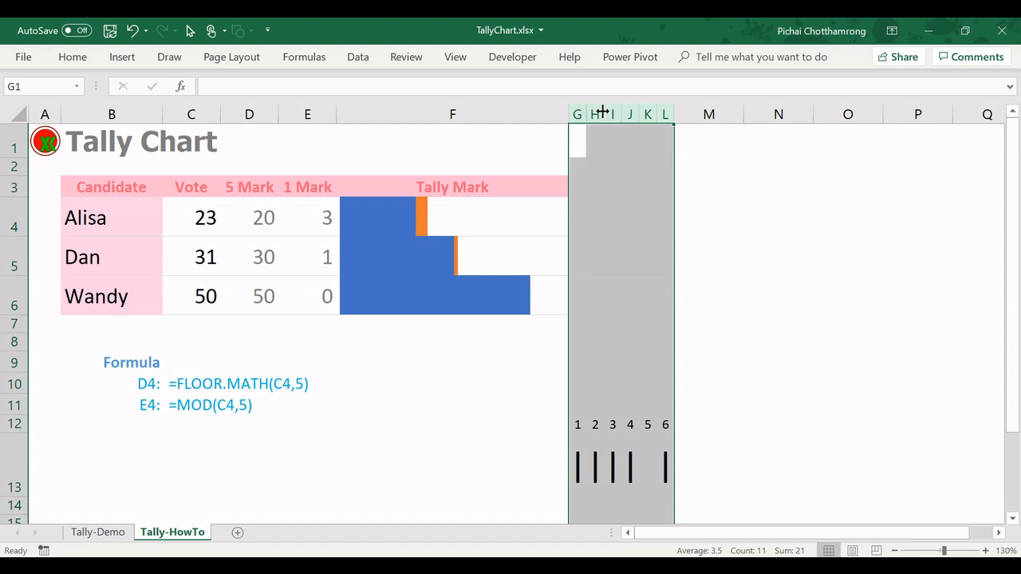
pyautogui.moveTo(604, 114); pyautogui.dragTo(598, 115)
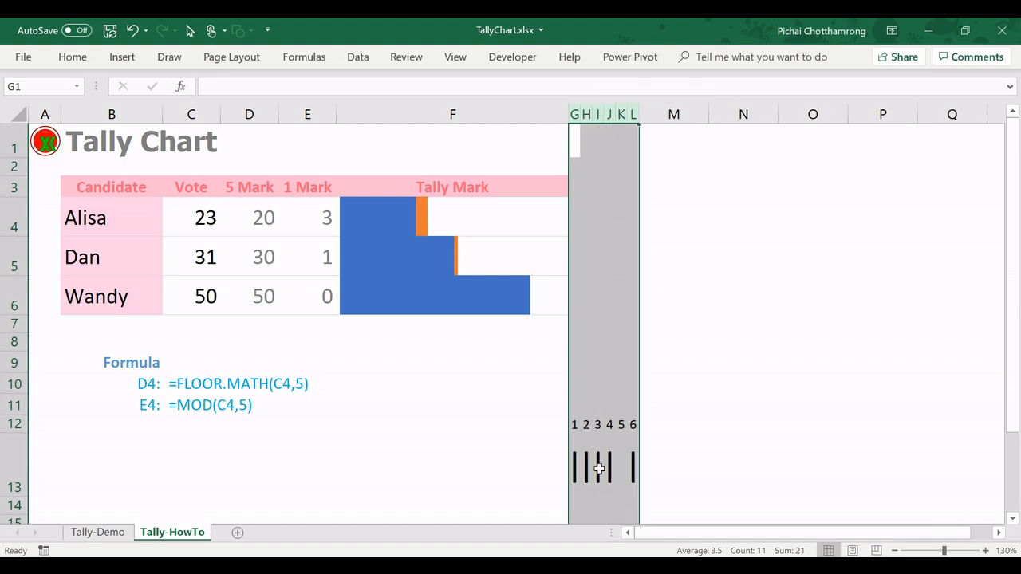
pyautogui.click(600, 468)
pyautogui.click(587, 482)
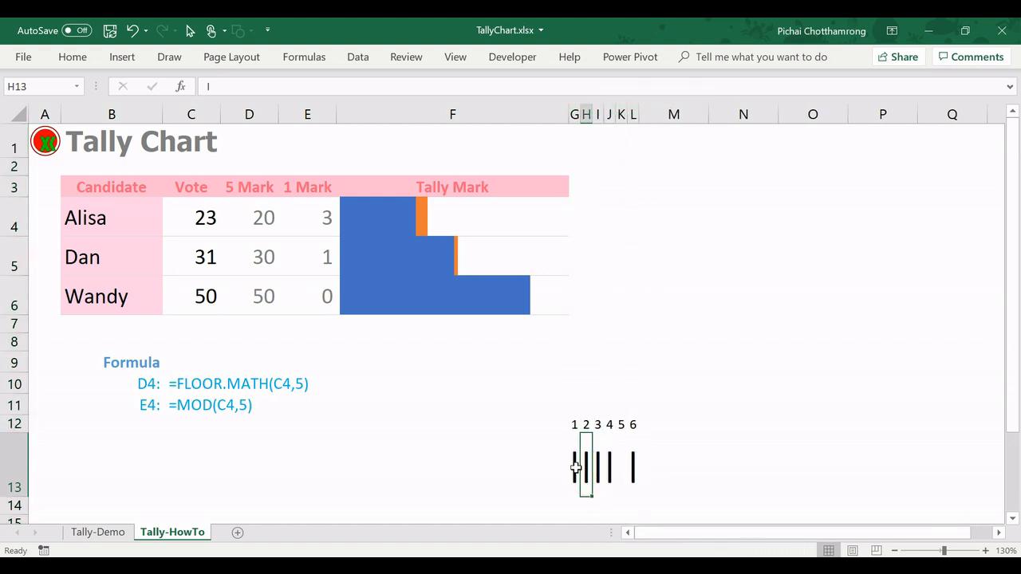
pyautogui.moveTo(576, 463); pyautogui.dragTo(608, 477)
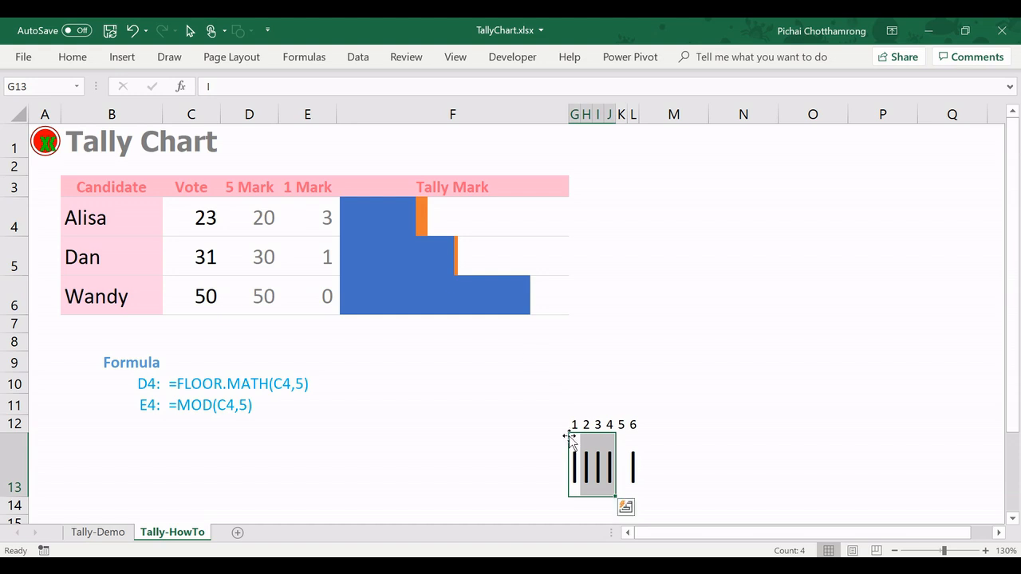
# Step: Draw a diagonal line shape across the four tally bars in G13:J13
pyautogui.click(122, 57)
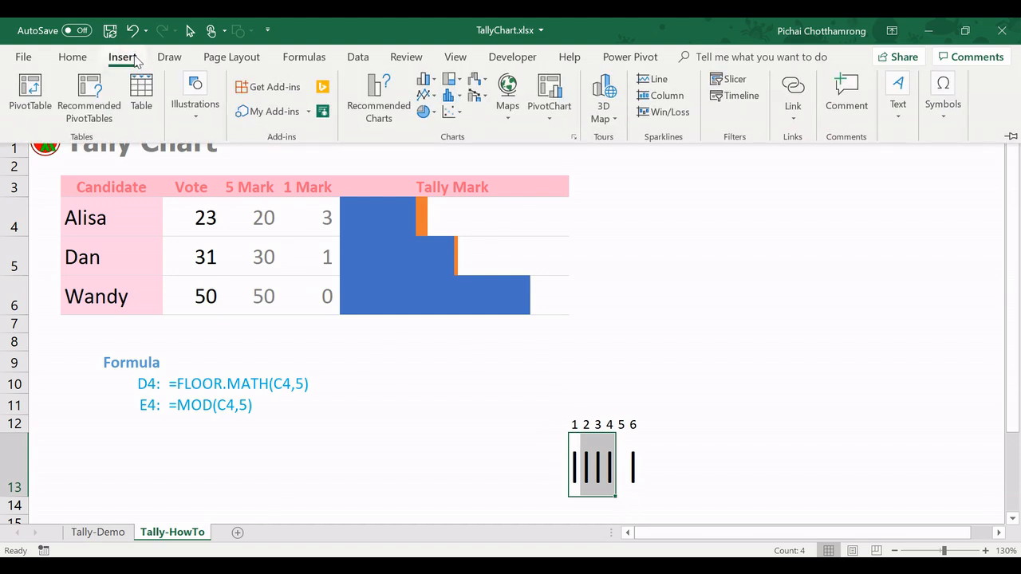
pyautogui.click(195, 108)
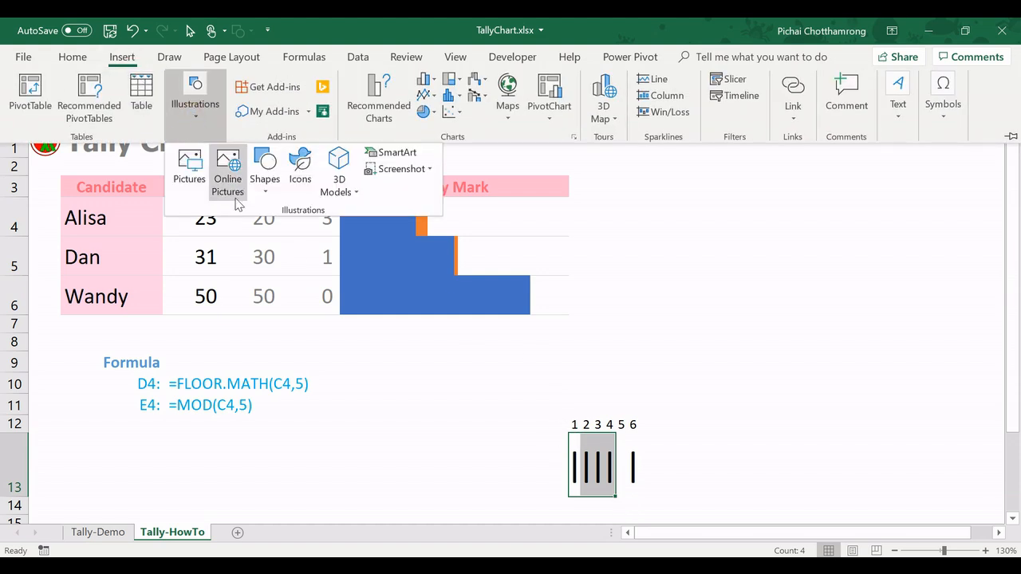
pyautogui.click(265, 171)
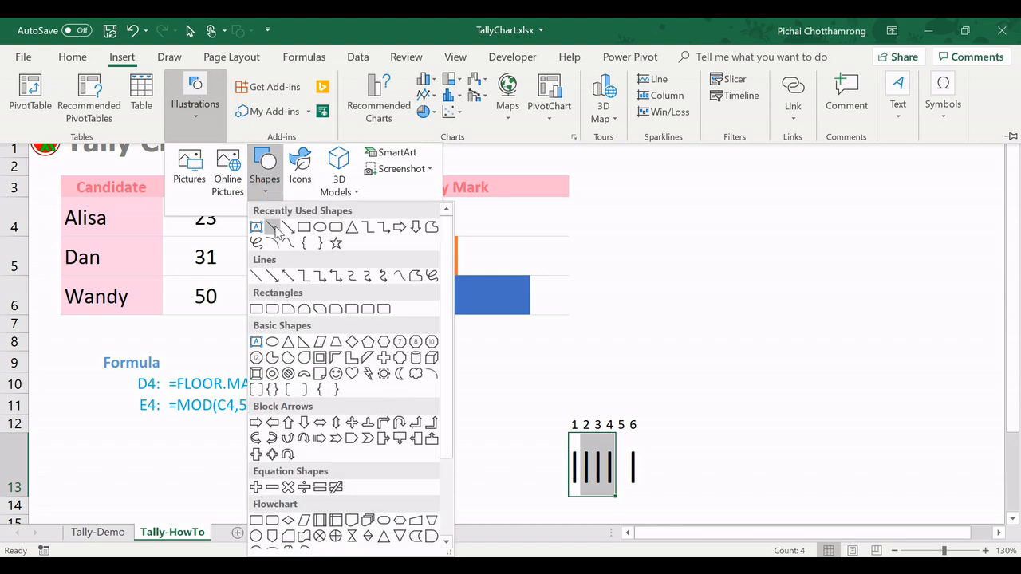
pyautogui.click(273, 228)
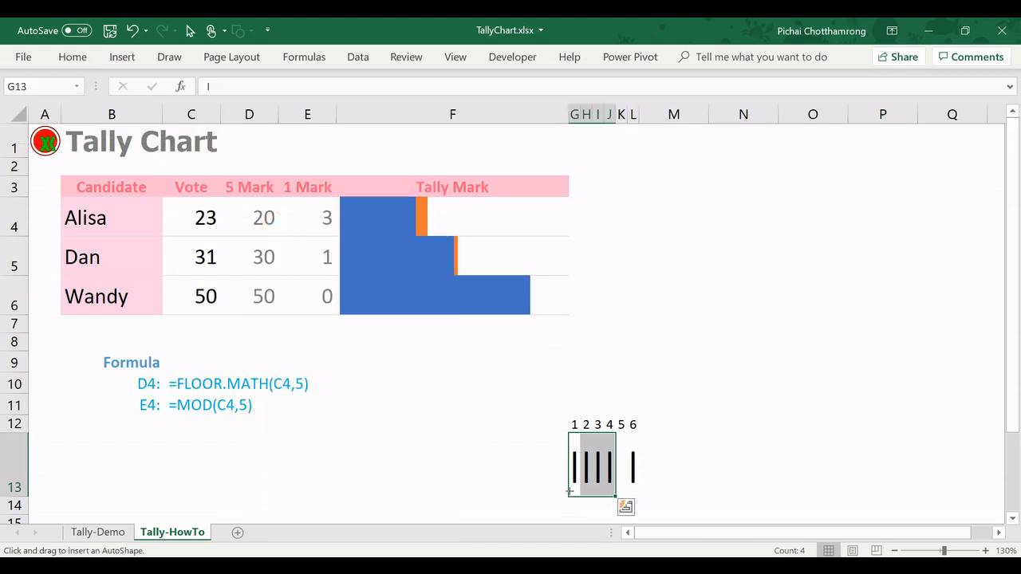
pyautogui.moveTo(567, 482); pyautogui.dragTo(616, 451)
pyautogui.click(731, 455)
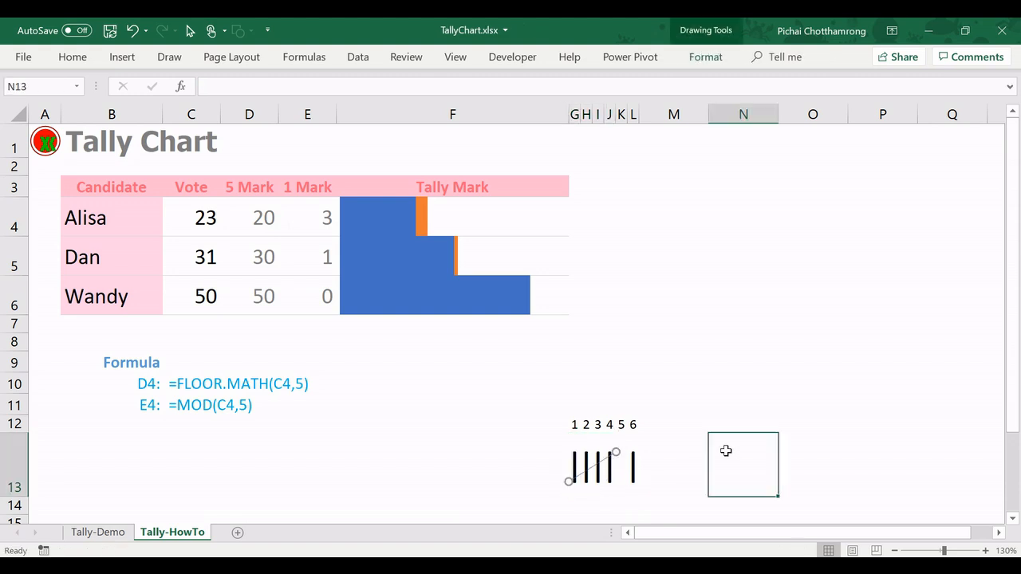
# Step: Make the diagonal line black and 2¼ pt thick, completing the five-stroke bundle
pyautogui.click(603, 465)
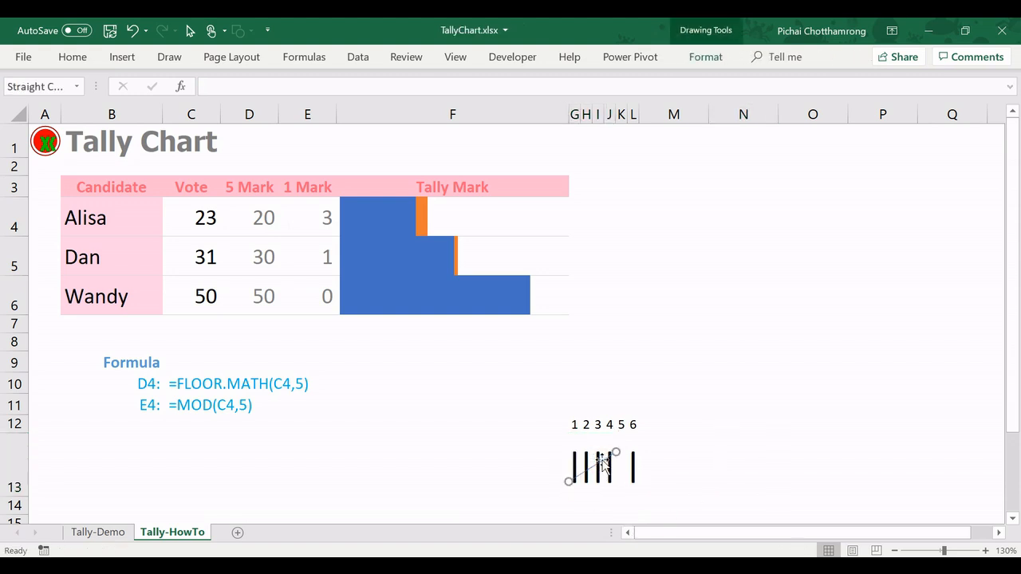
pyautogui.click(73, 56)
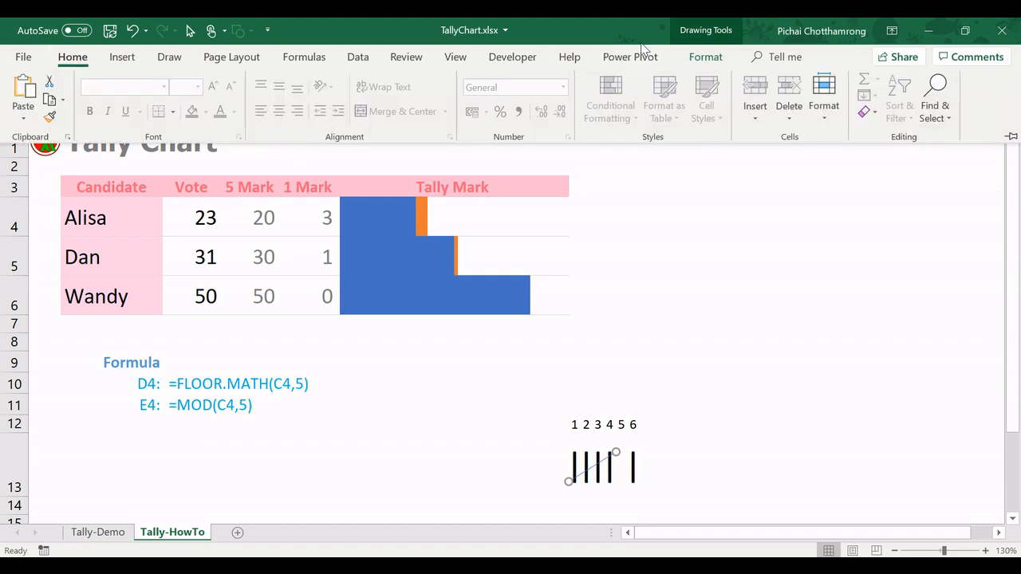
pyautogui.click(705, 57)
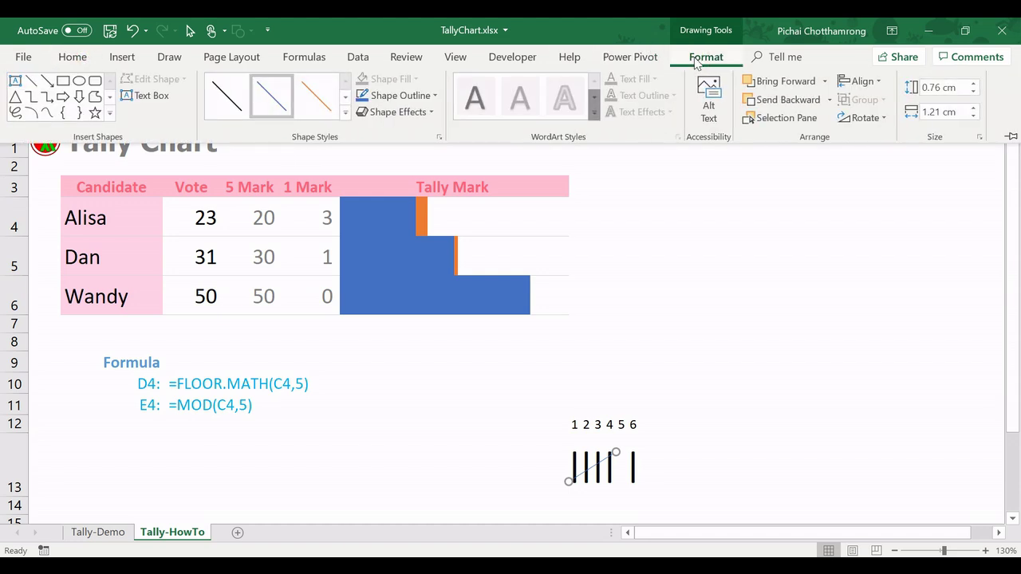
pyautogui.click(434, 96)
pyautogui.click(415, 112)
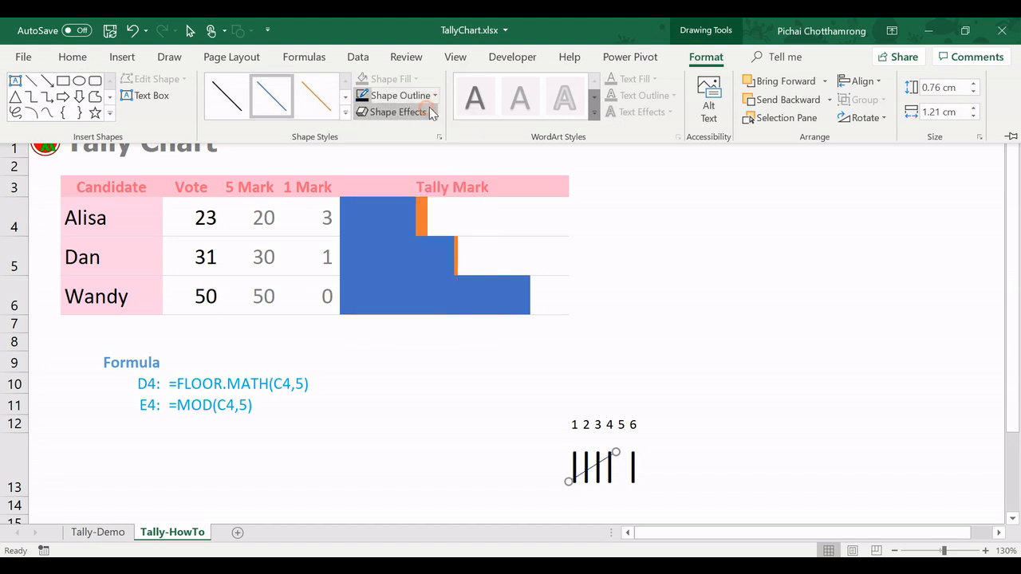
pyautogui.click(435, 96)
pyautogui.moveTo(392, 285)
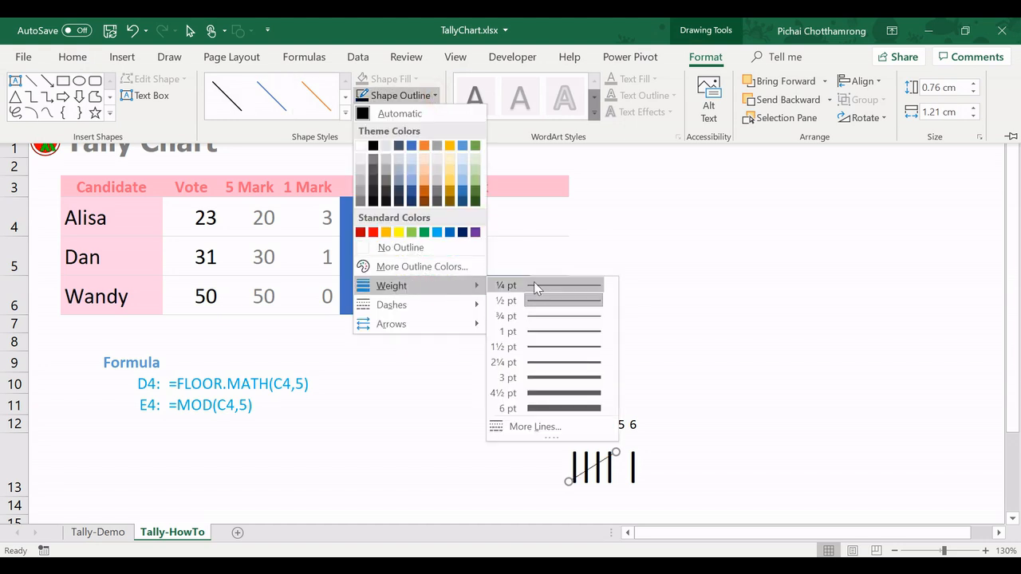
pyautogui.click(569, 368)
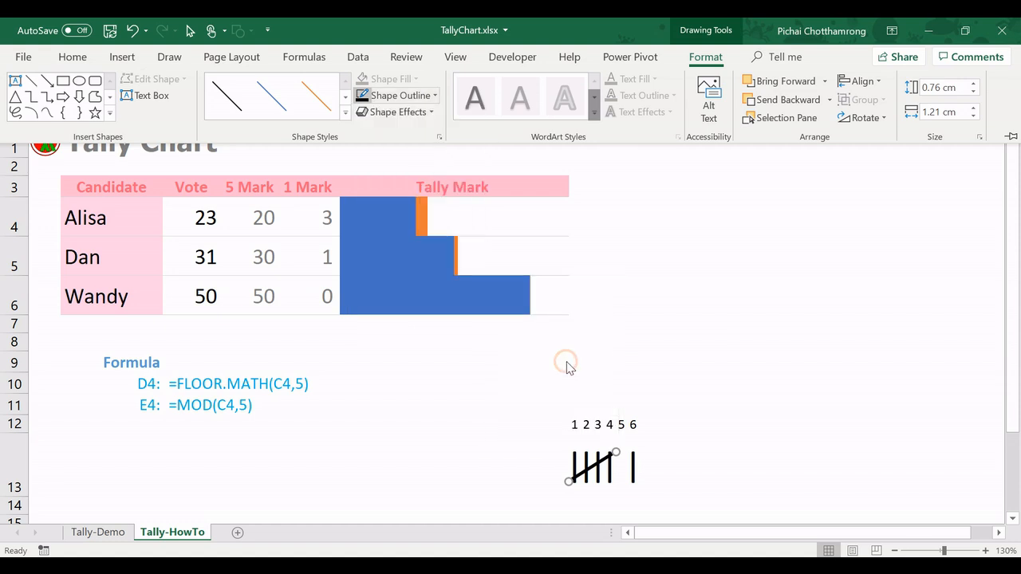
pyautogui.click(674, 465)
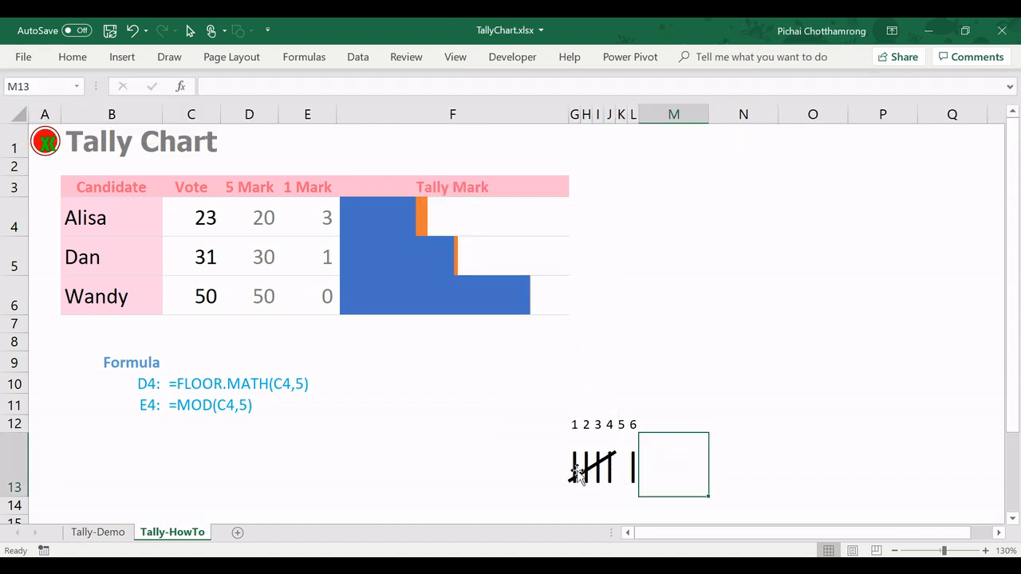
pyautogui.click(634, 470)
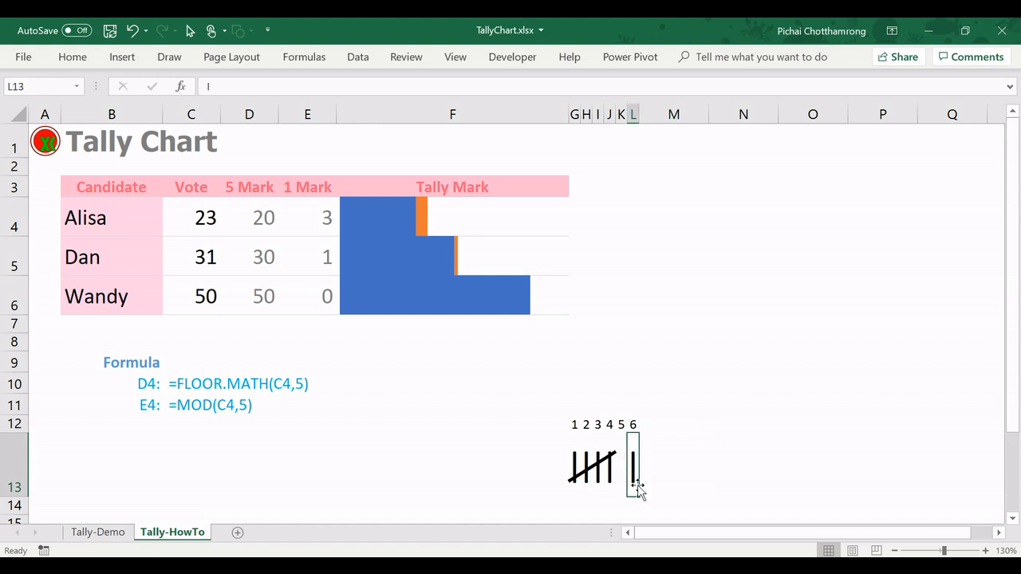
pyautogui.click(571, 457)
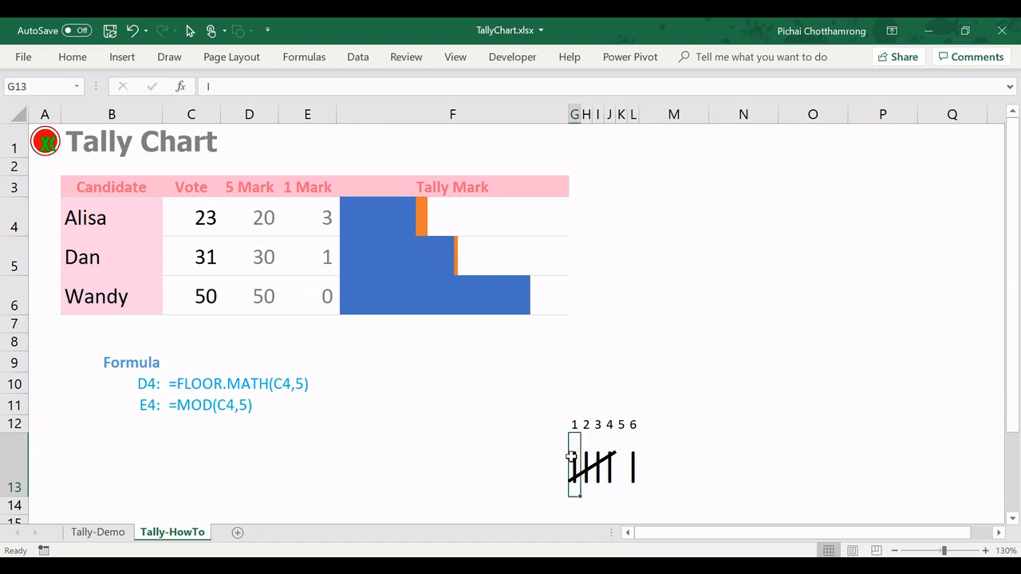
# Step: Copy the bundle cells G13:K13 and paste them as a picture at G4 beside the chart
pyautogui.moveTo(576, 457); pyautogui.dragTo(623, 463)
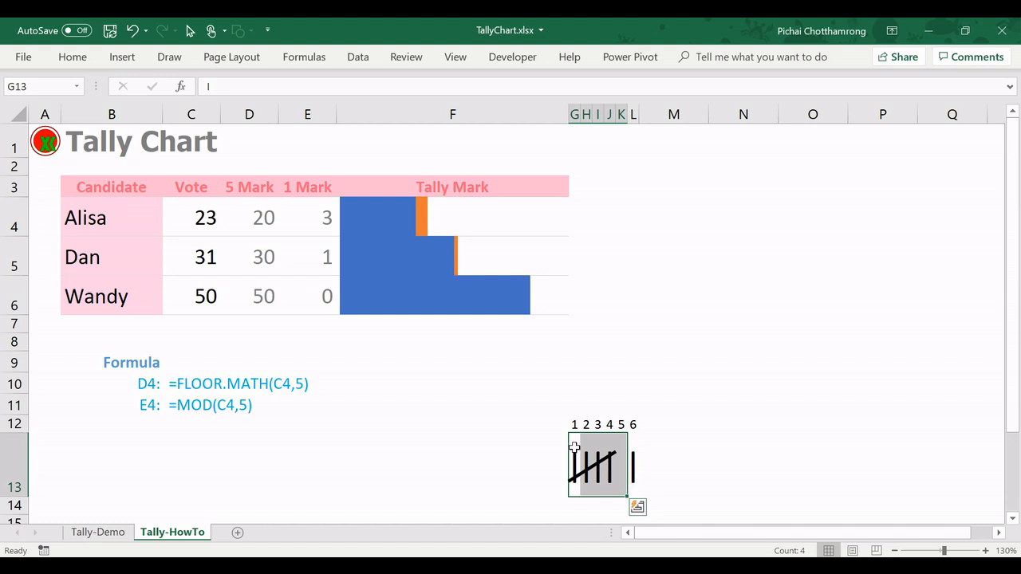
pyautogui.rightClick(621, 470)
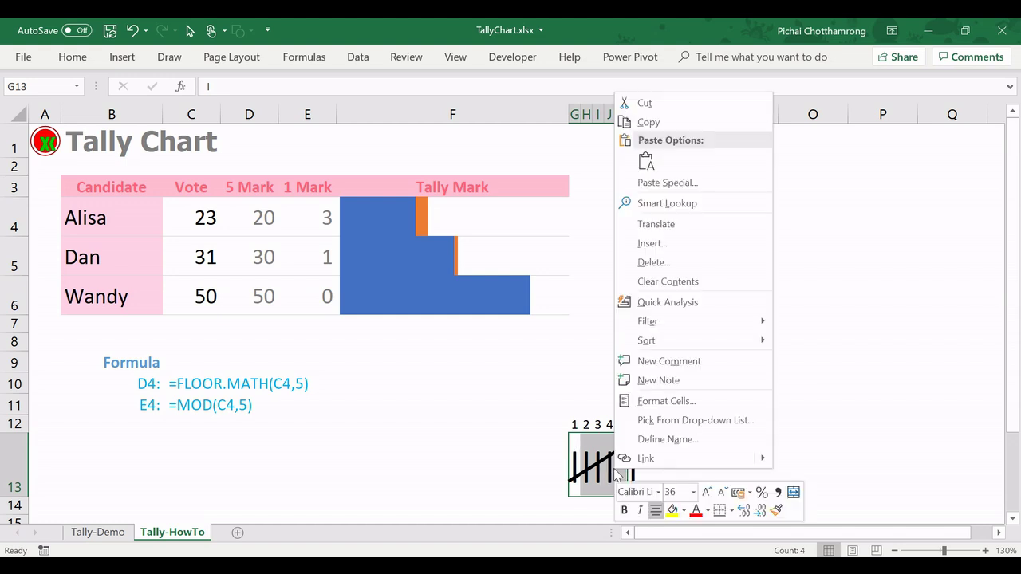
pyautogui.click(682, 126)
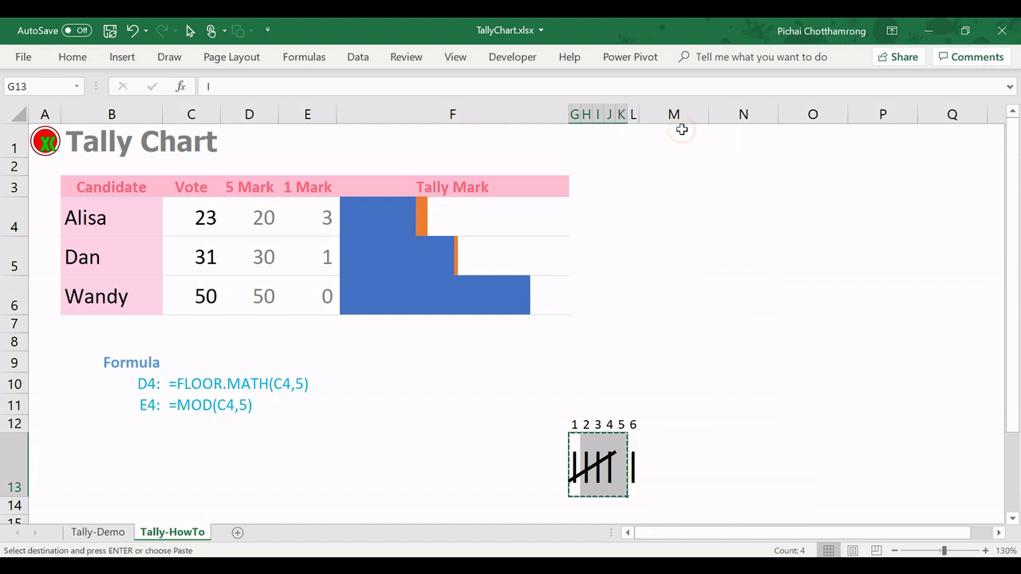
pyautogui.click(577, 206)
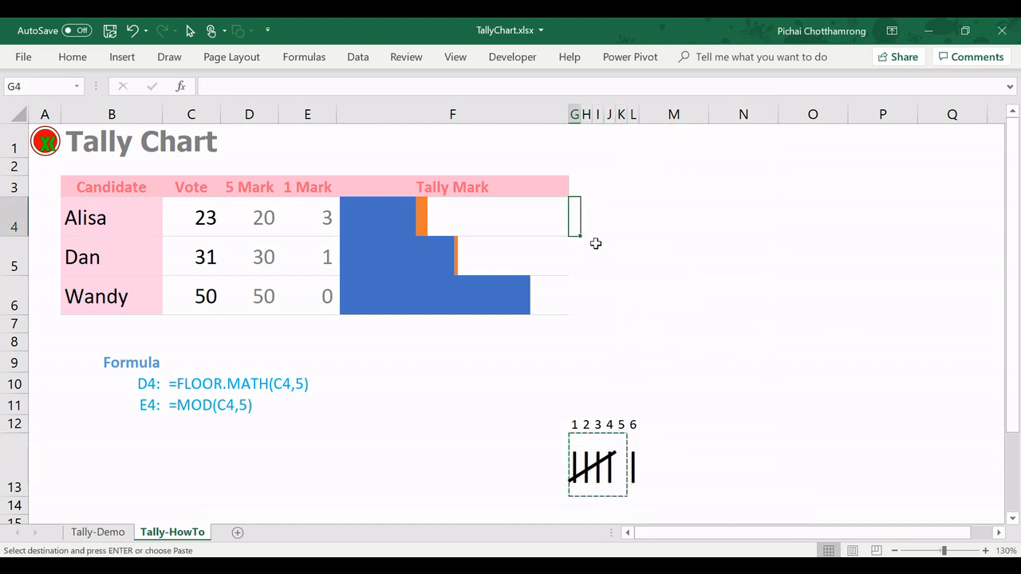
pyautogui.rightClick(576, 206)
pyautogui.moveTo(663, 291)
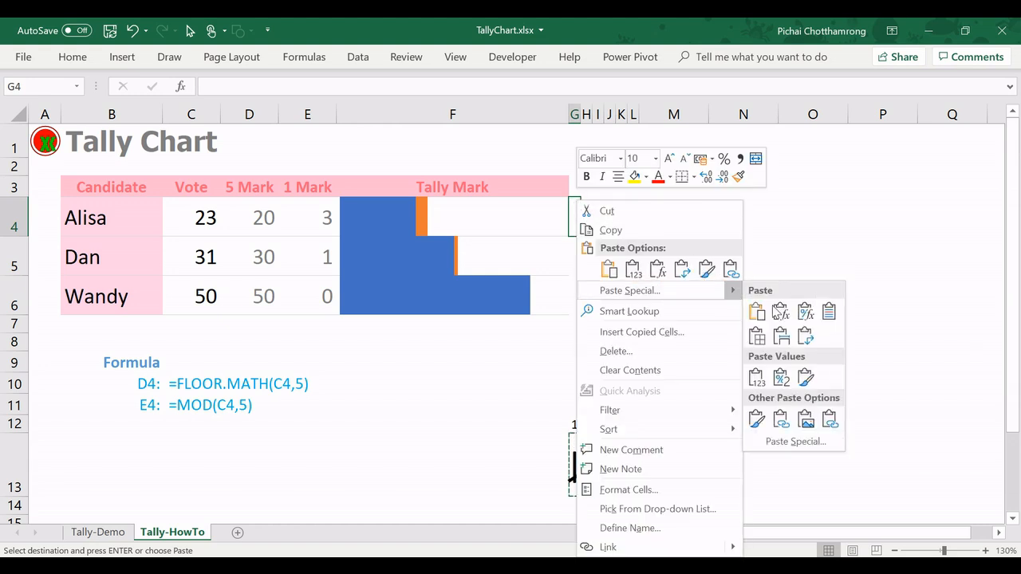
pyautogui.click(806, 420)
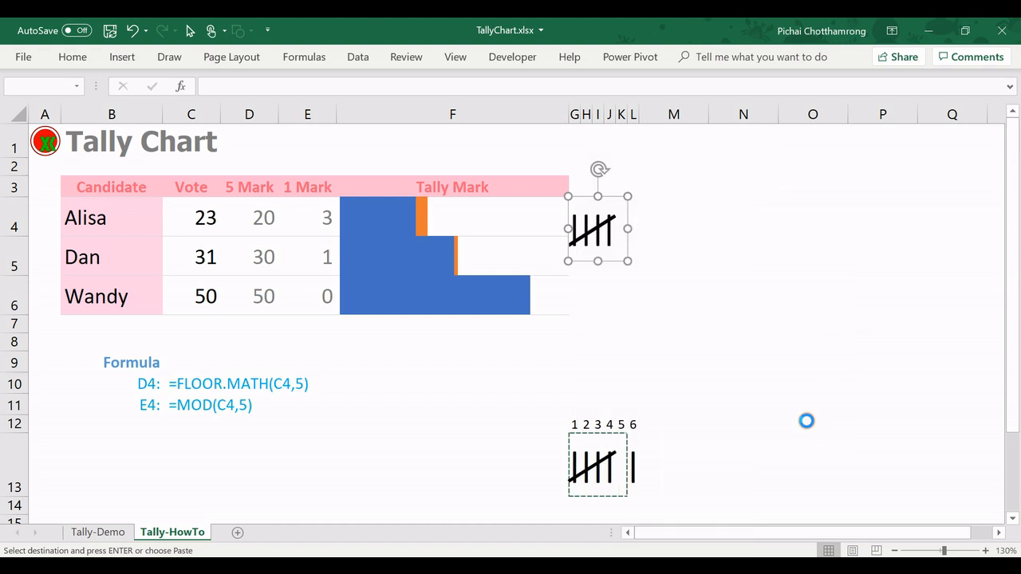
# Step: Copy L13 and paste it as a single-stroke picture at H6 beside Wandy's row
pyautogui.click(568, 296)
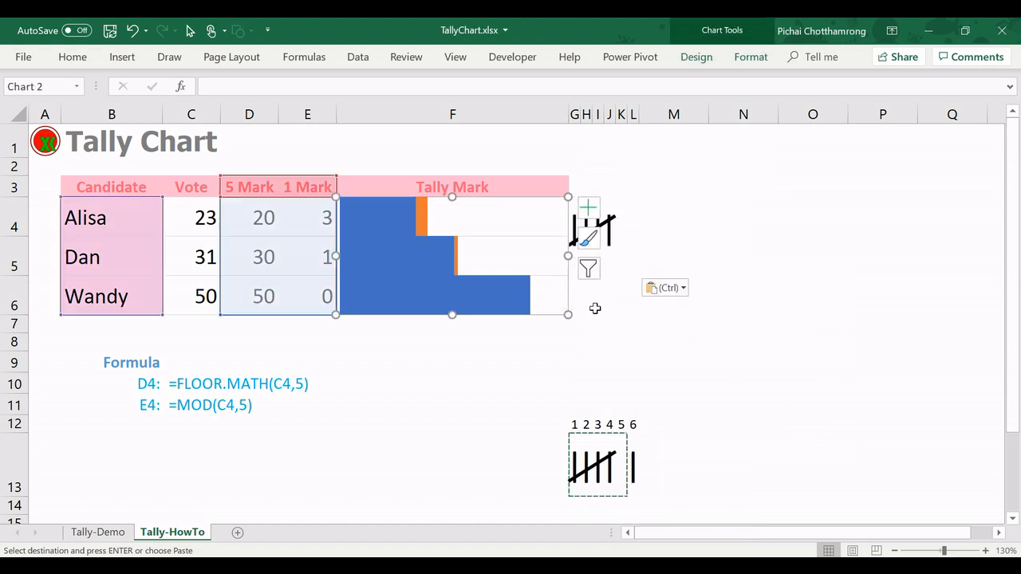
pyautogui.click(598, 307)
pyautogui.click(634, 459)
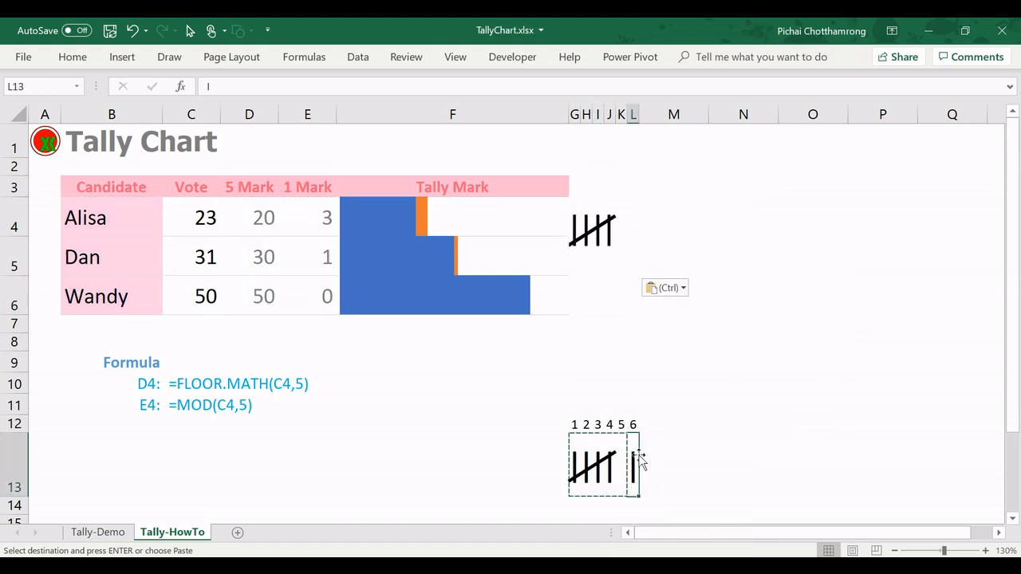
pyautogui.press('Escape')
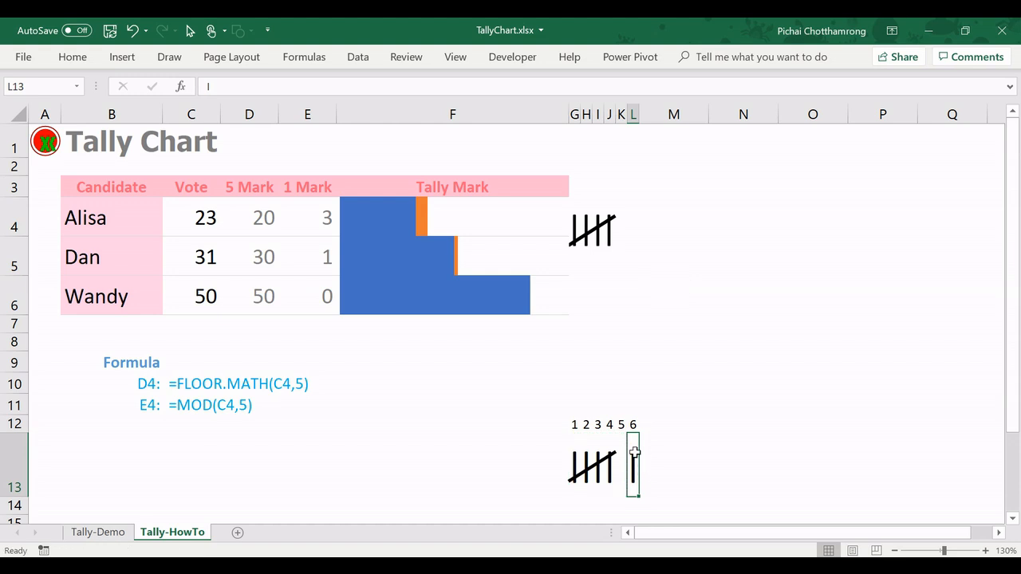
pyautogui.rightClick(635, 456)
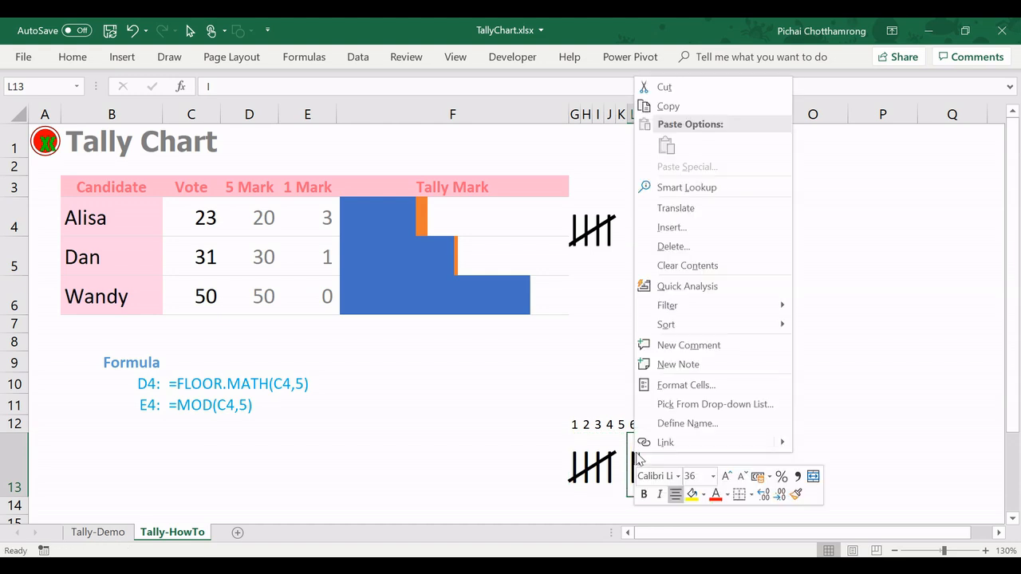
pyautogui.click(669, 106)
pyautogui.click(586, 295)
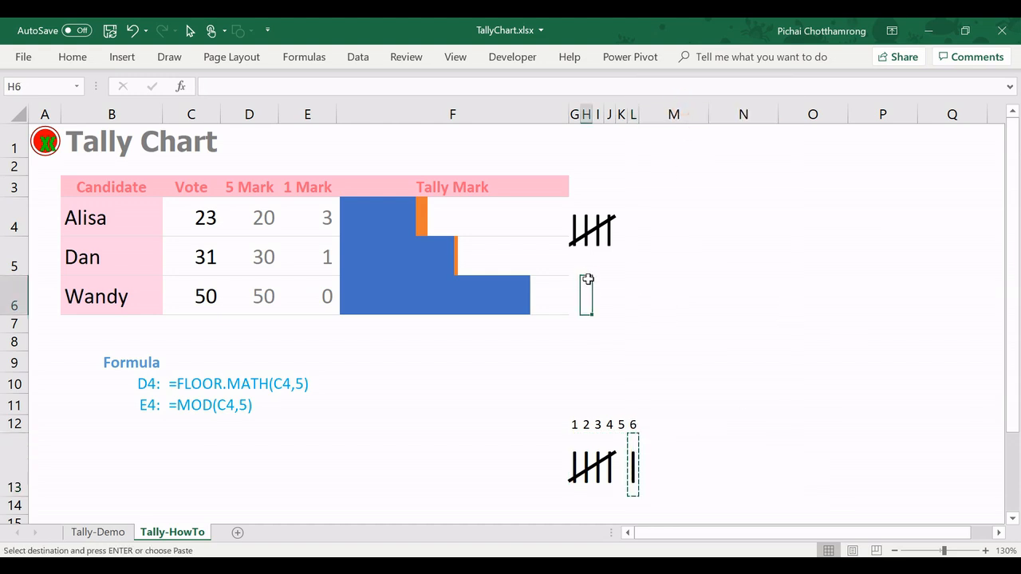
pyautogui.rightClick(587, 286)
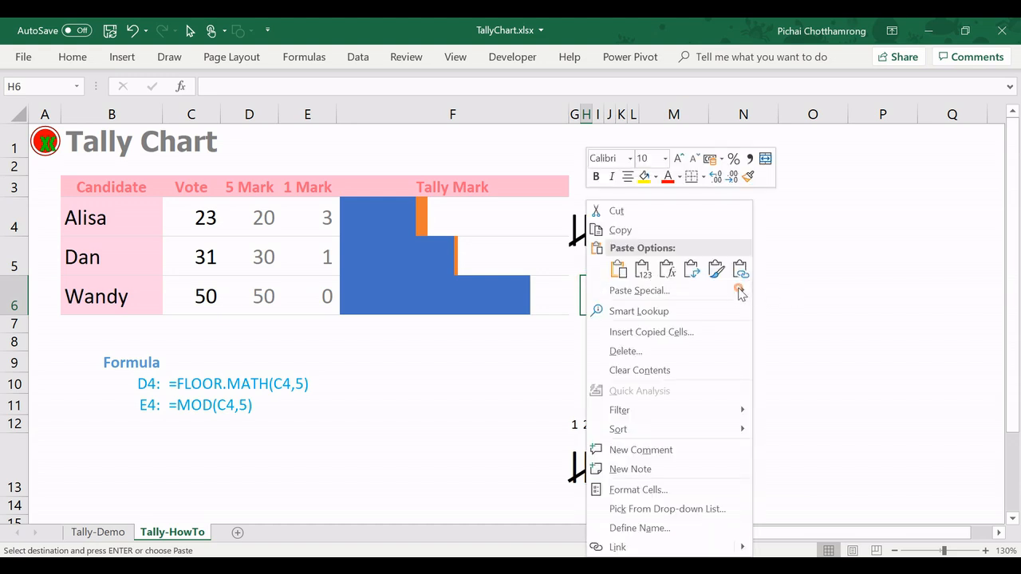
pyautogui.moveTo(639, 291)
pyautogui.click(815, 419)
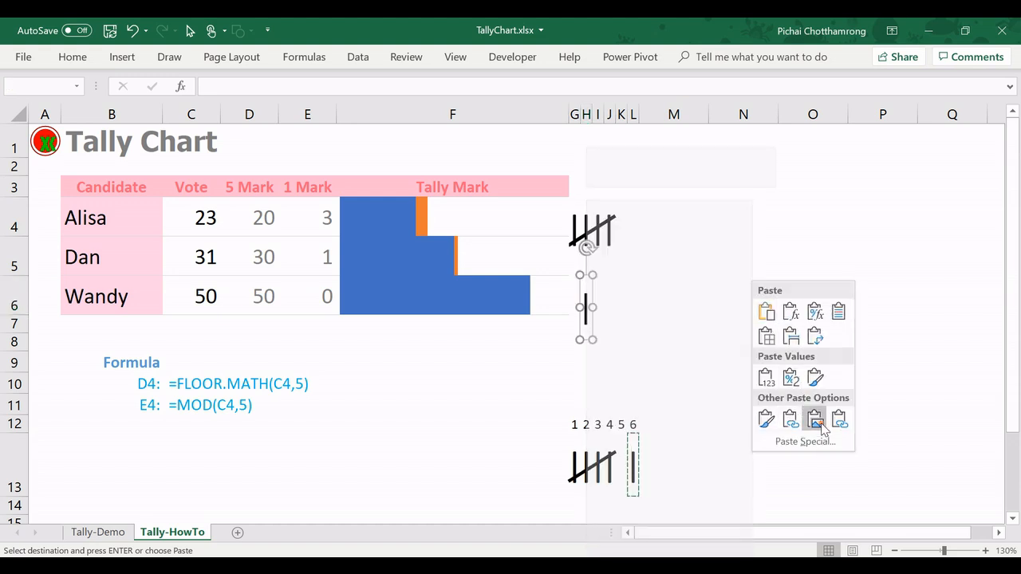
pyautogui.press('Escape')
pyautogui.moveTo(586, 310); pyautogui.dragTo(581, 303)
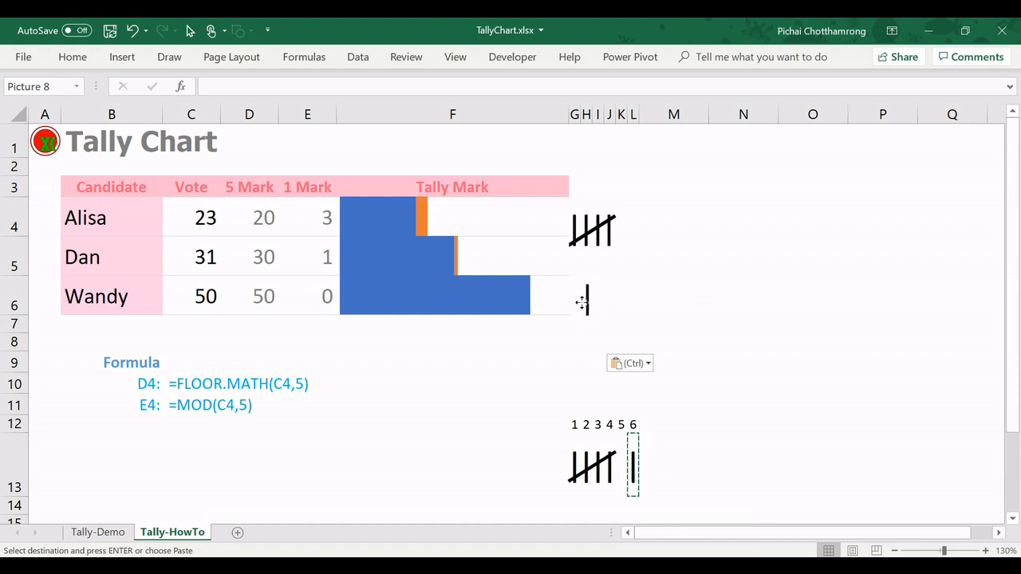
# Step: Copy the five-stroke bundle picture to the clipboard
pyautogui.click(582, 303)
pyautogui.click(611, 220)
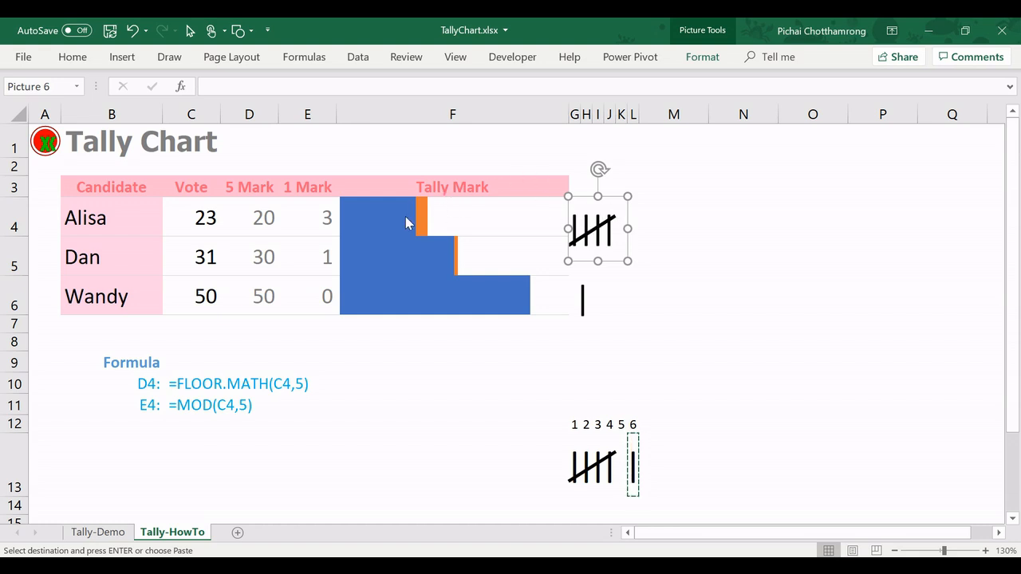
pyautogui.rightClick(592, 220)
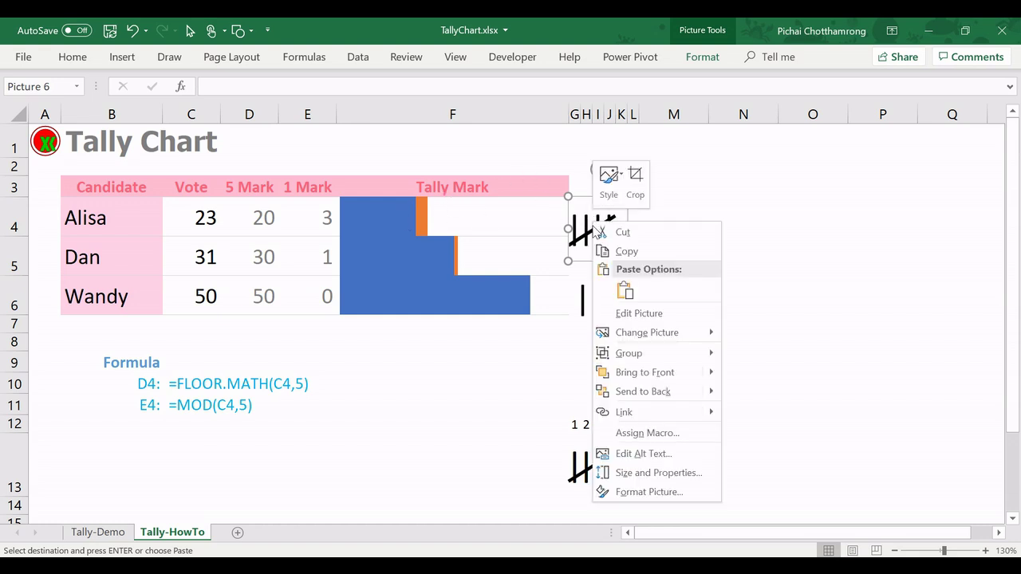
pyautogui.click(626, 251)
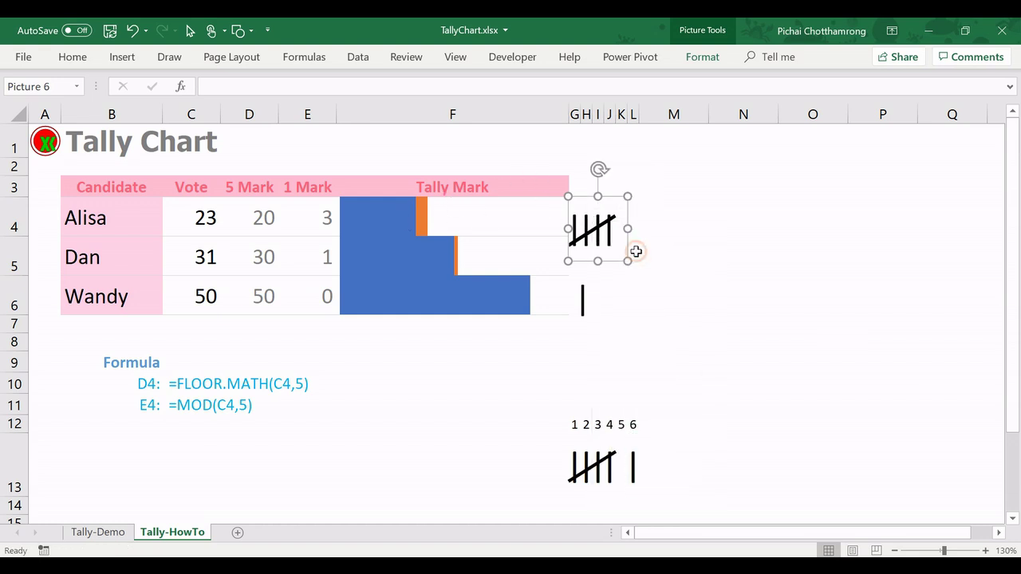
# Step: Give the 5 Mark series a picture fill from the clipboard bundle picture
pyautogui.rightClick(371, 213)
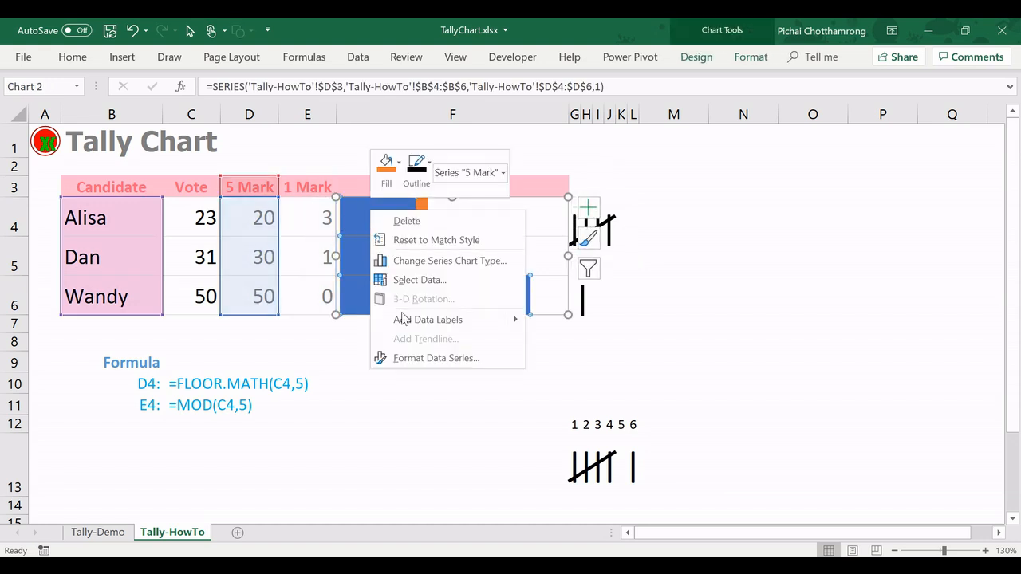
pyautogui.click(461, 359)
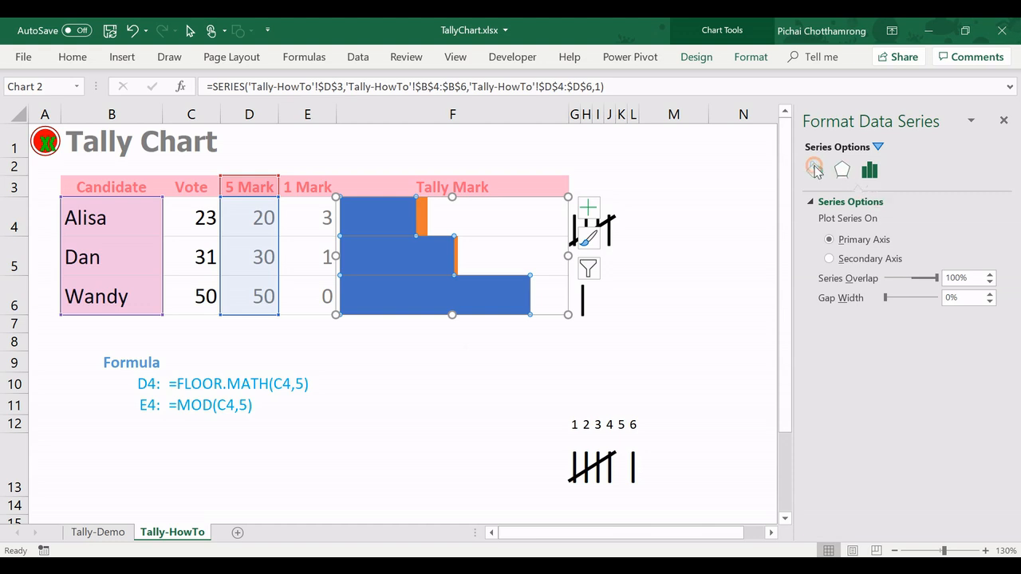
pyautogui.click(815, 170)
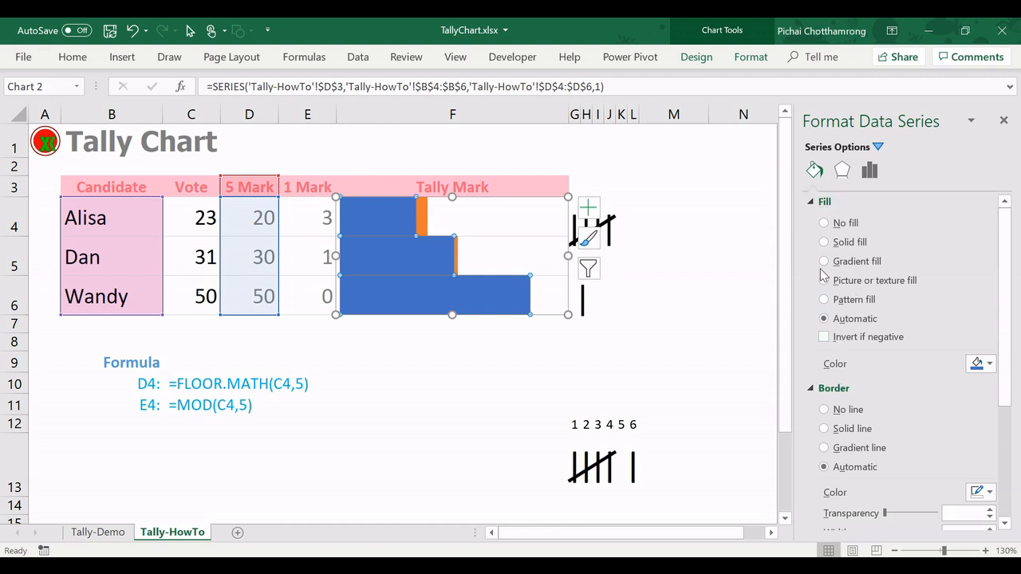
pyautogui.click(870, 284)
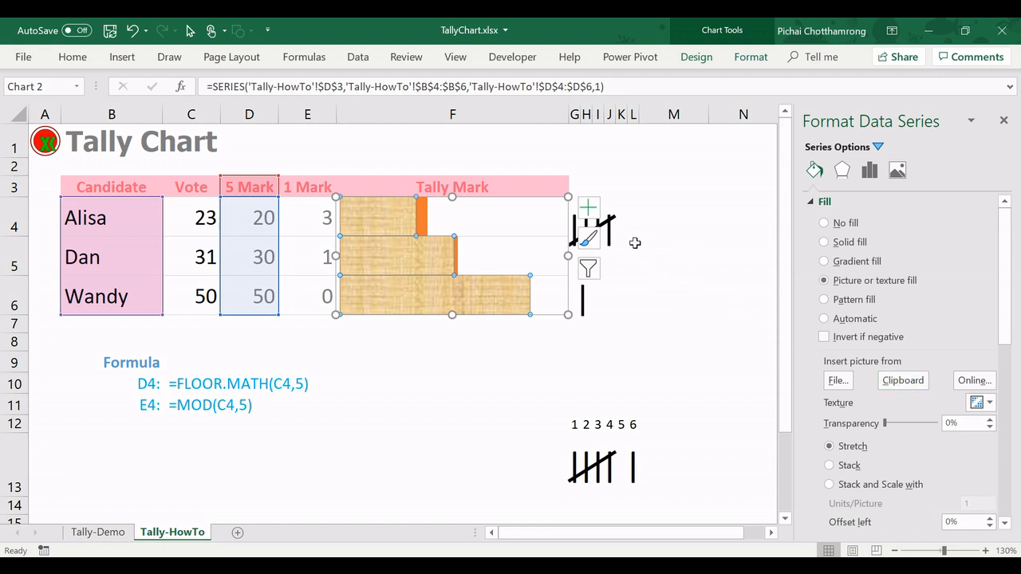
pyautogui.click(903, 380)
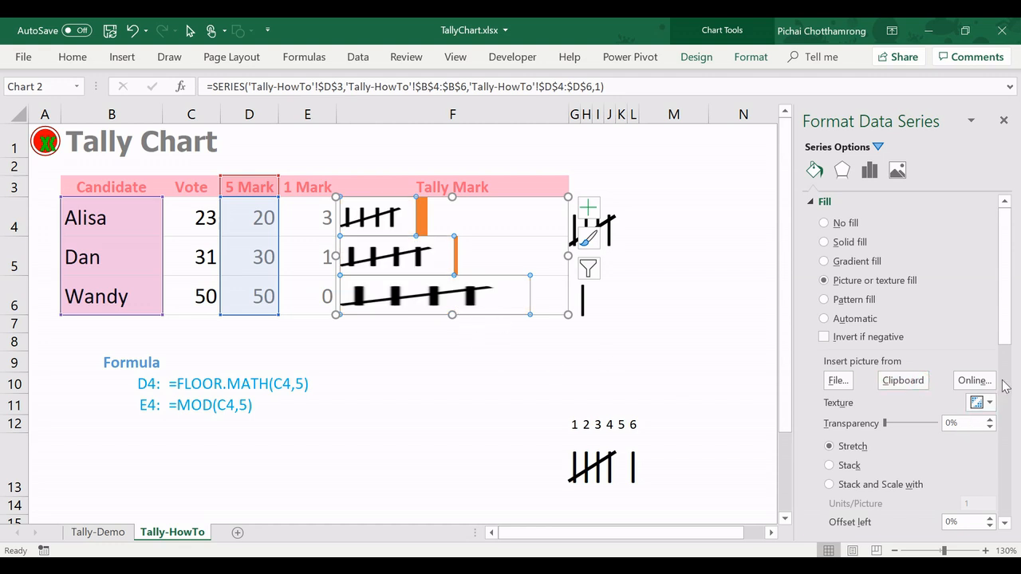
pyautogui.scroll(-3, 1006, 363)
pyautogui.scroll(-1, 1007, 363)
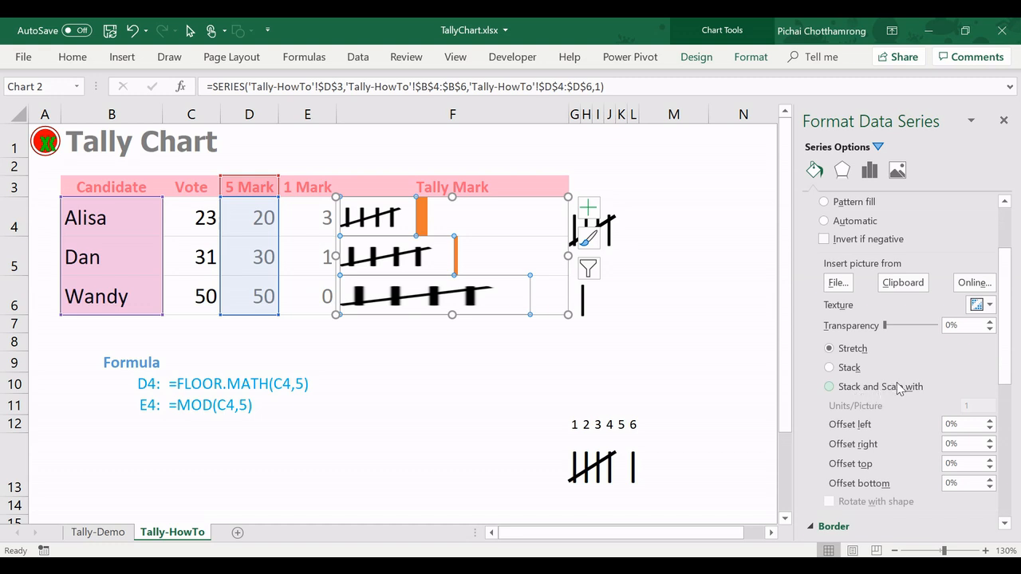
# Step: Set the fill to Stack and Scale with 5 units per picture
pyautogui.click(830, 386)
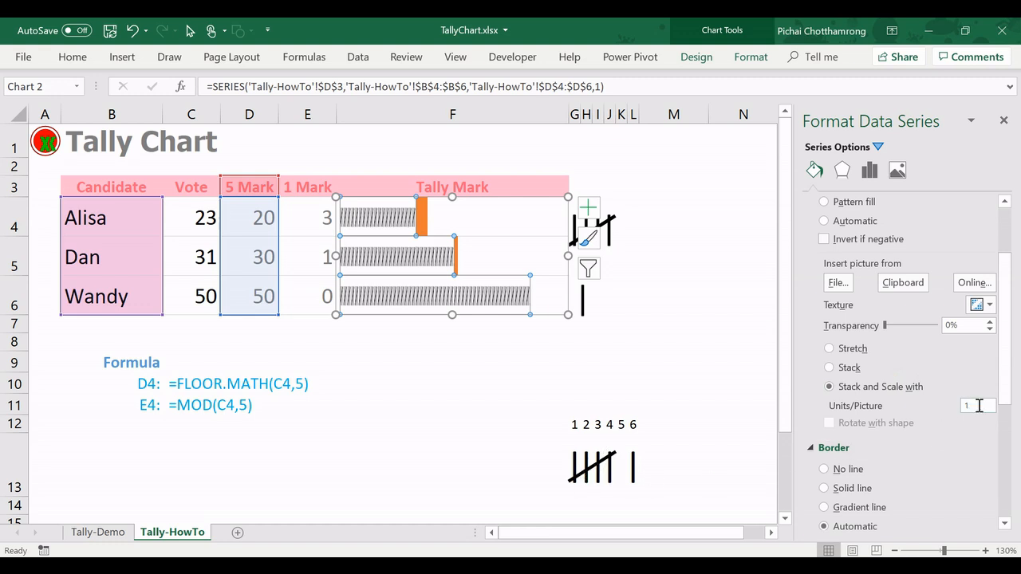
pyautogui.moveTo(979, 406); pyautogui.dragTo(966, 407)
pyautogui.write('5')
pyautogui.press('Return')
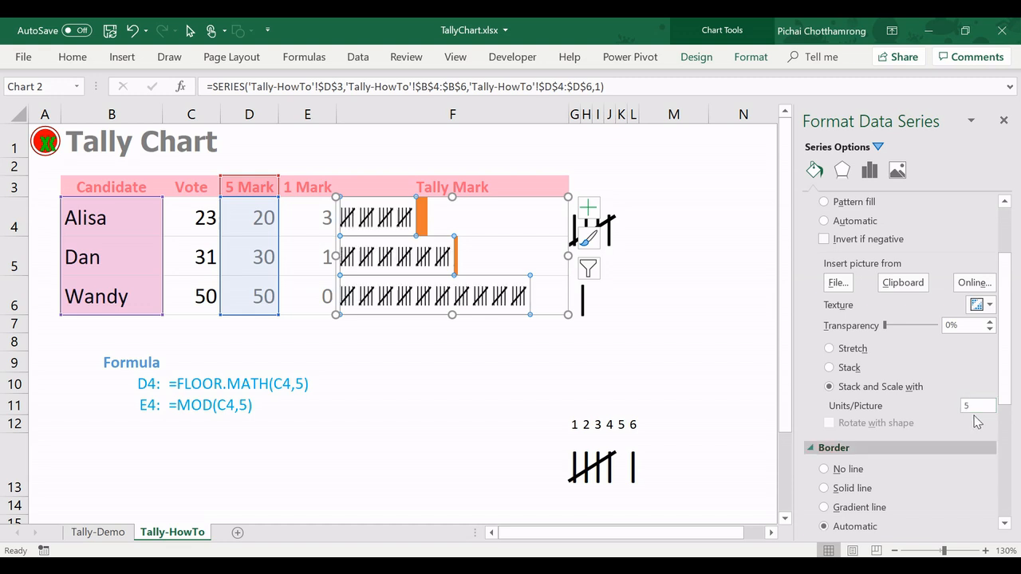
pyautogui.click(616, 357)
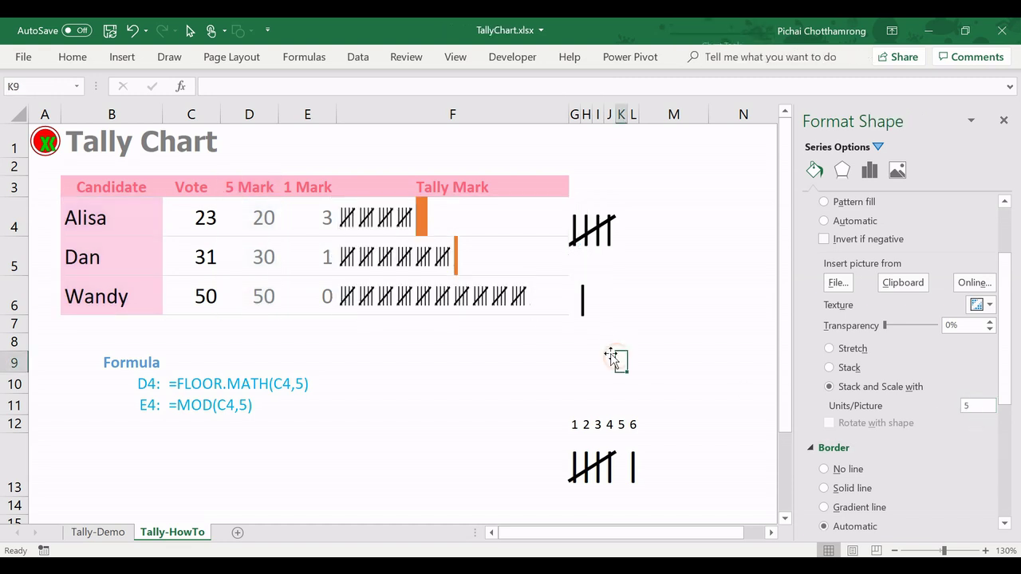
# Step: Copy the single tally-stroke picture to the clipboard
pyautogui.click(584, 300)
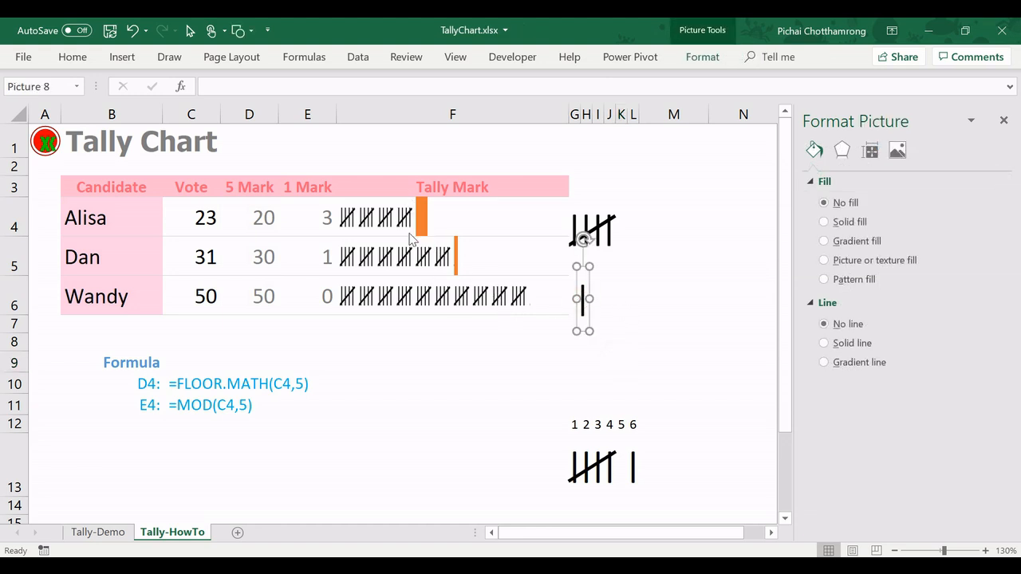
pyautogui.rightClick(584, 293)
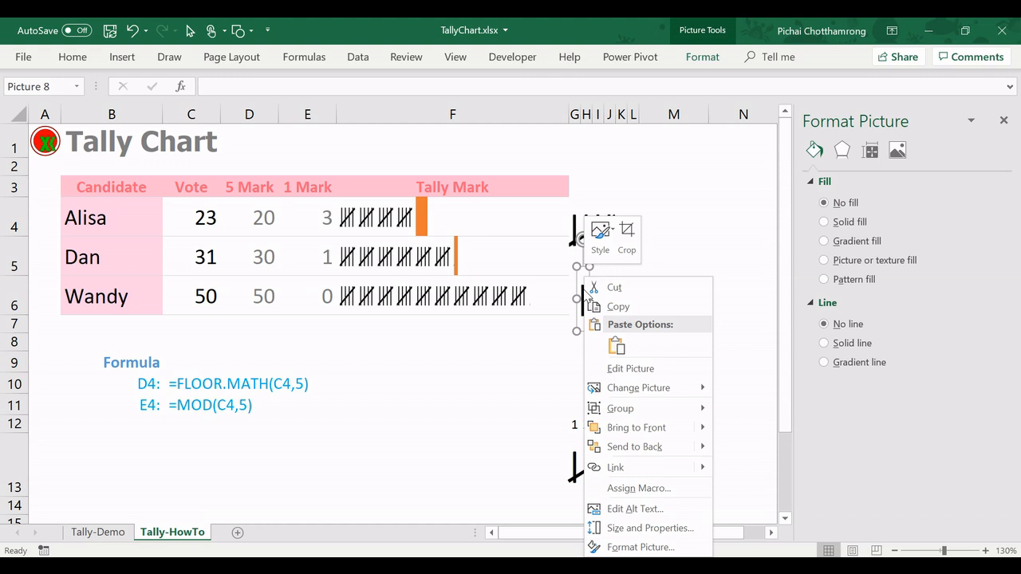
pyautogui.click(615, 306)
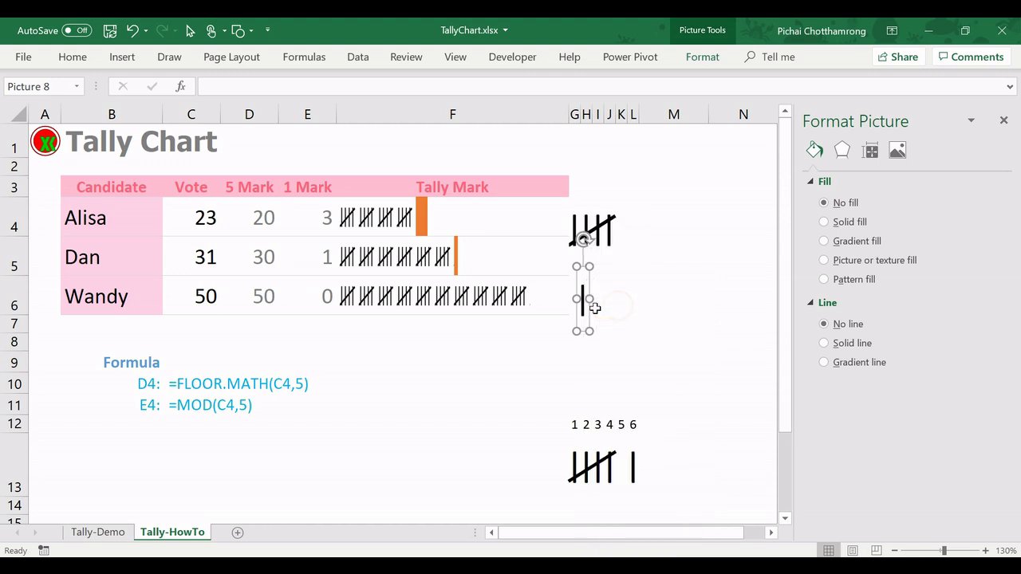
# Step: Fill the 1 Mark series with the clipboard picture, stacked at 1 unit per picture
pyautogui.rightClick(420, 205)
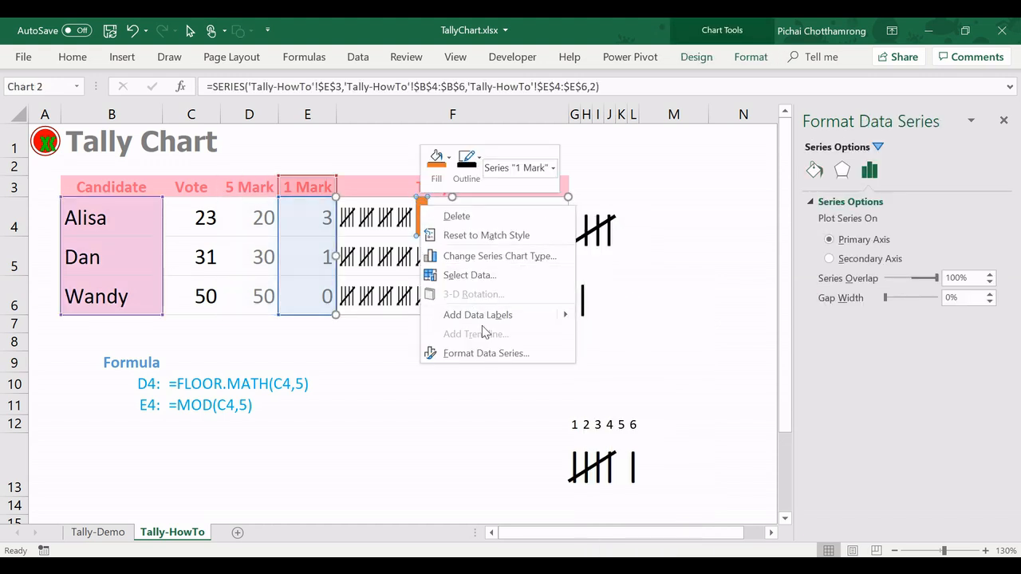
pyautogui.click(485, 353)
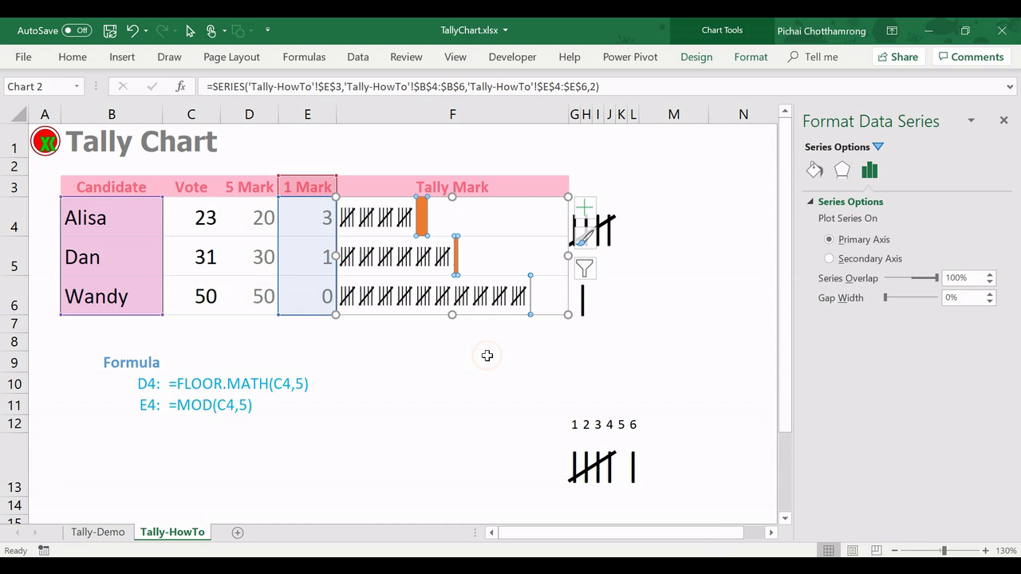
pyautogui.click(815, 170)
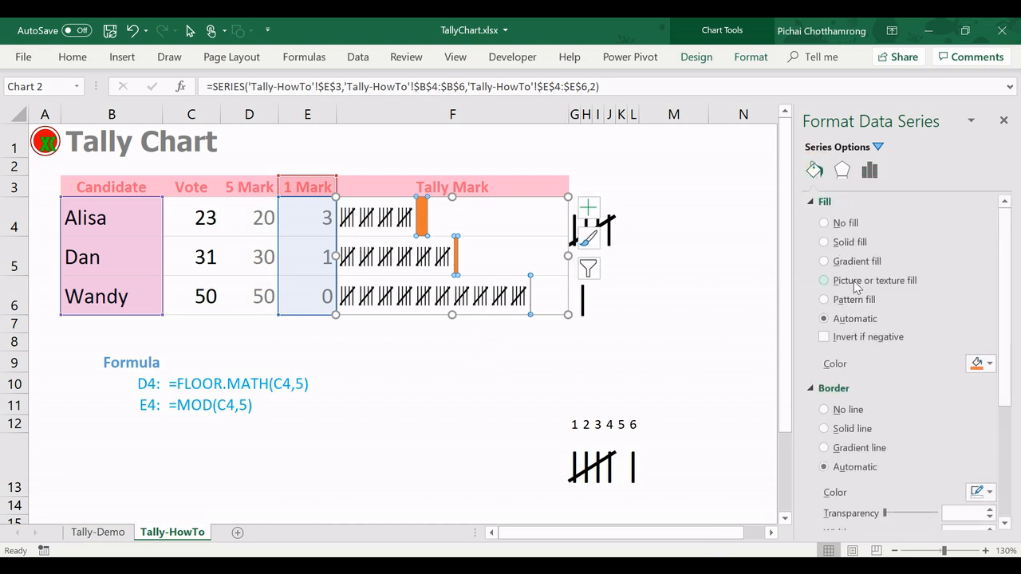
pyautogui.click(856, 281)
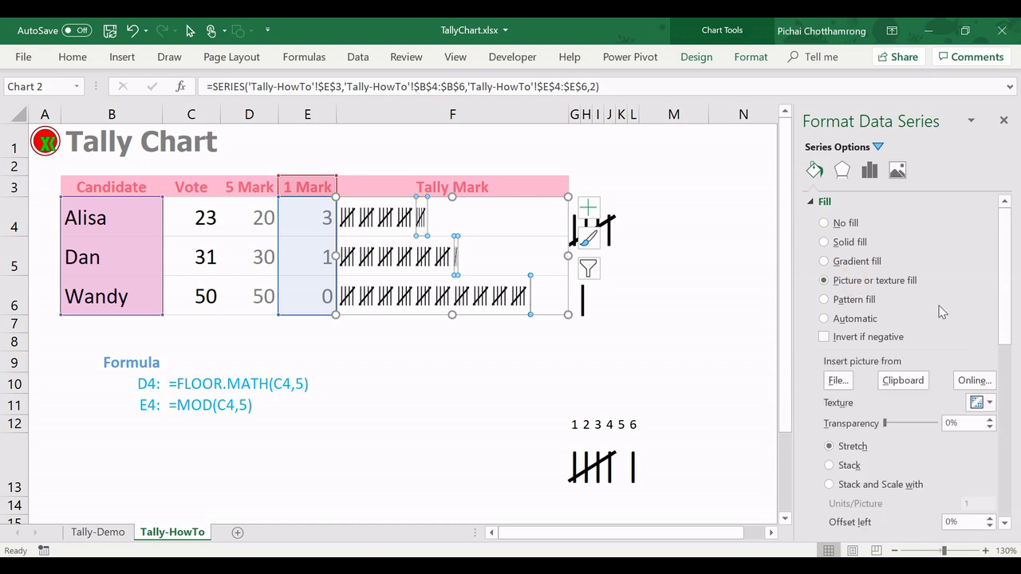
pyautogui.click(909, 381)
pyautogui.click(862, 487)
pyautogui.click(975, 504)
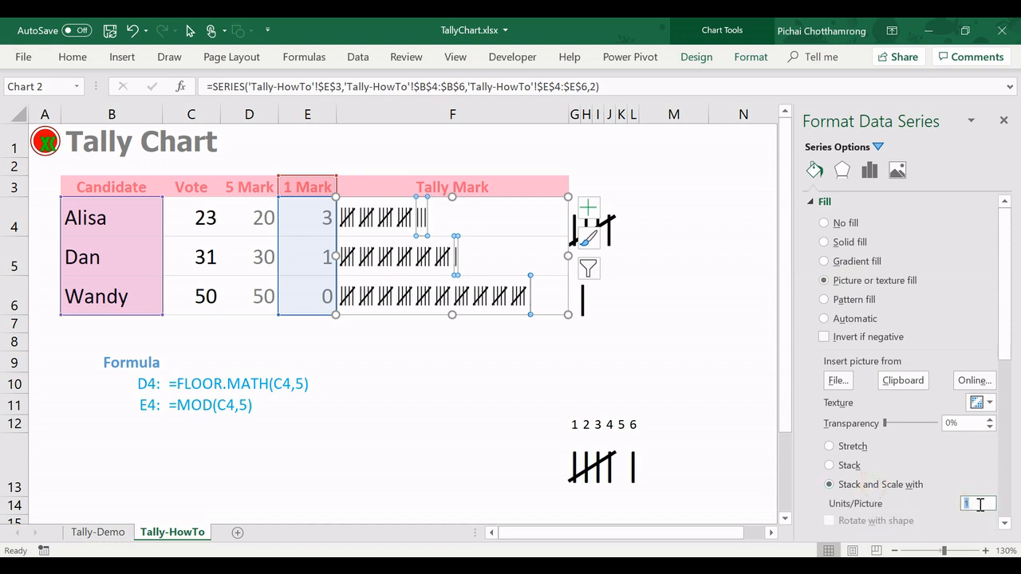
pyautogui.click(621, 325)
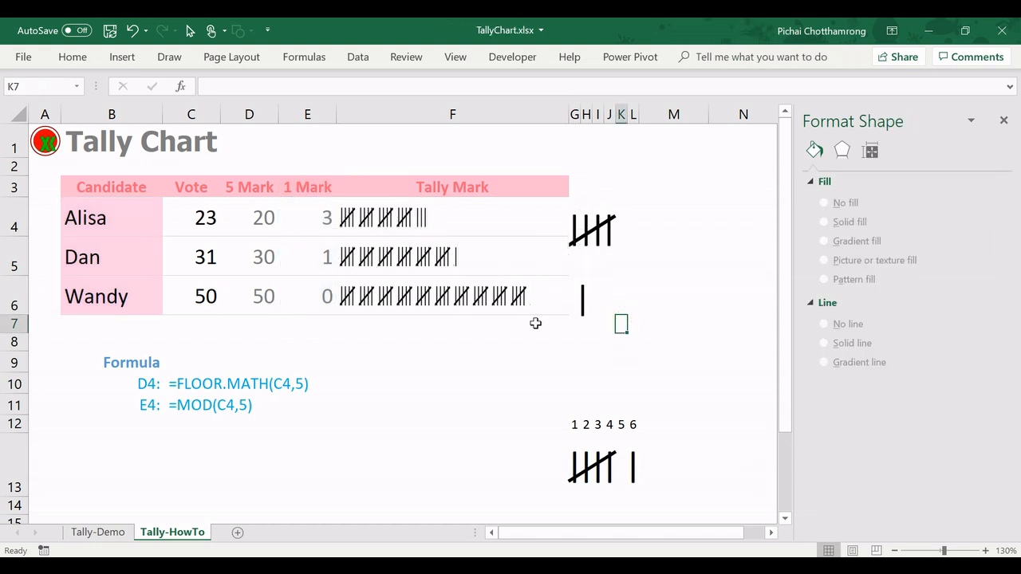
# Step: Delete the loose five-bundle and single tally pictures beside the table and select the tally chart's bars
pyautogui.click(600, 231)
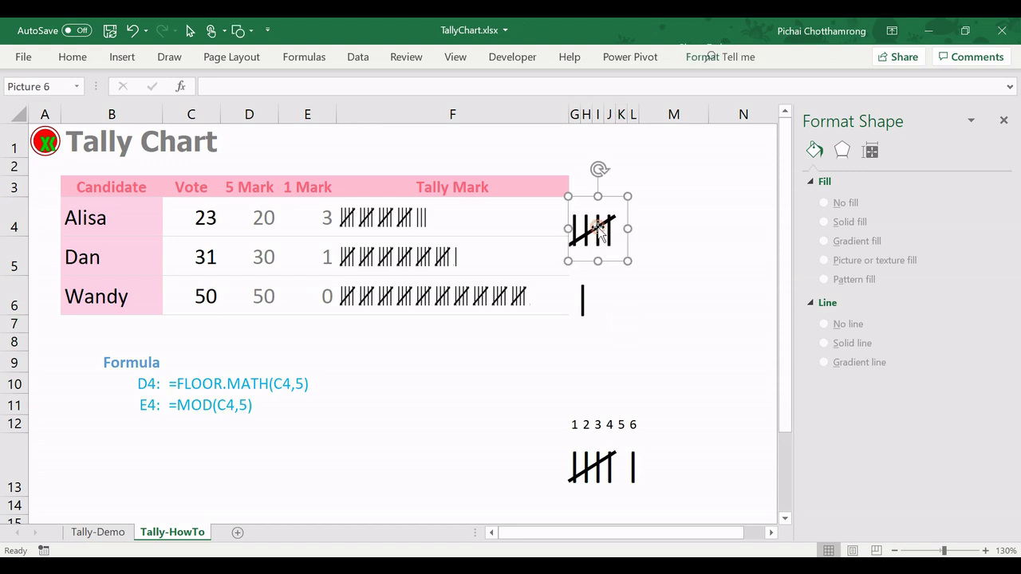
pyautogui.click(583, 301)
pyautogui.click(631, 367)
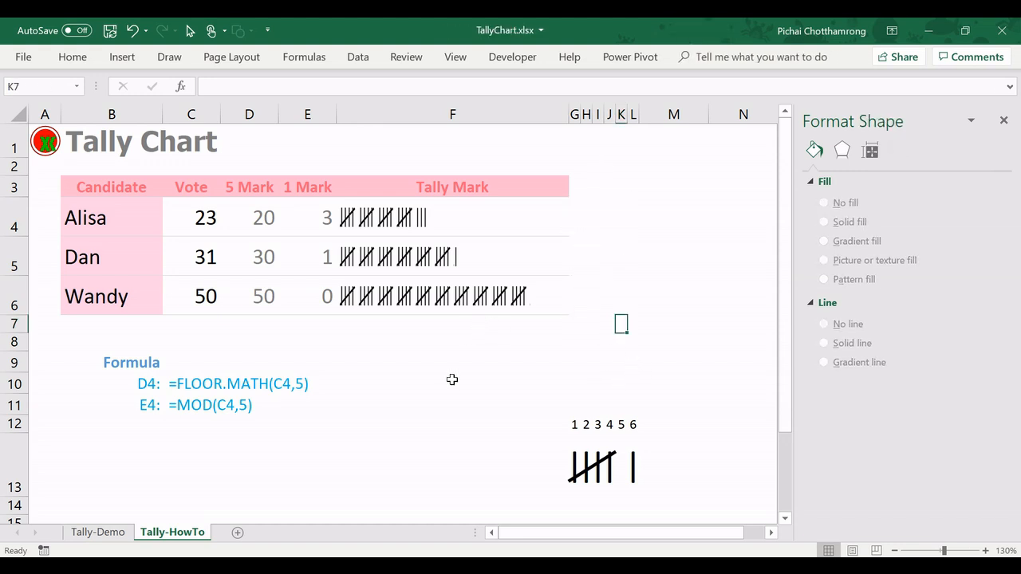
pyautogui.click(497, 283)
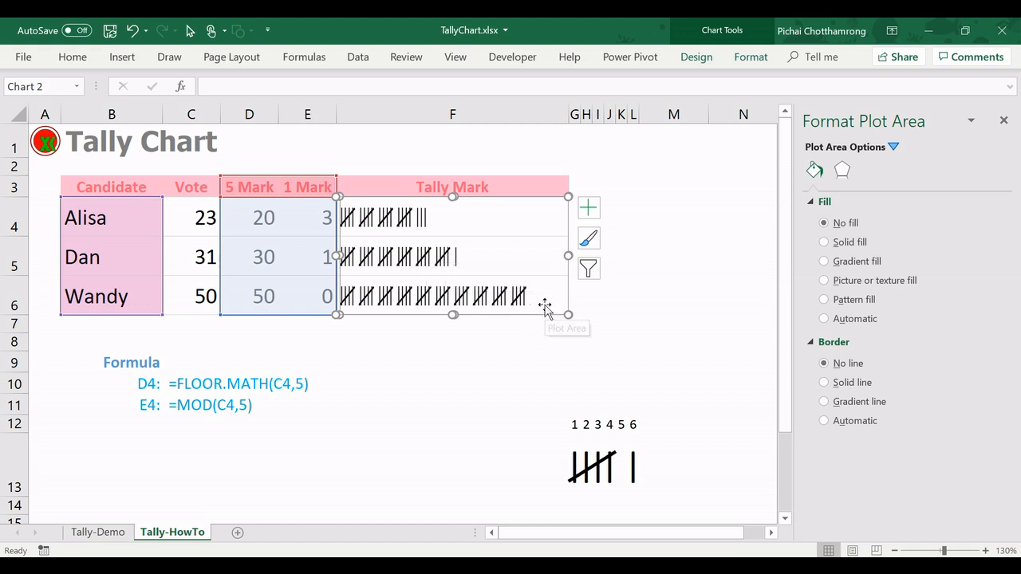
pyautogui.click(487, 355)
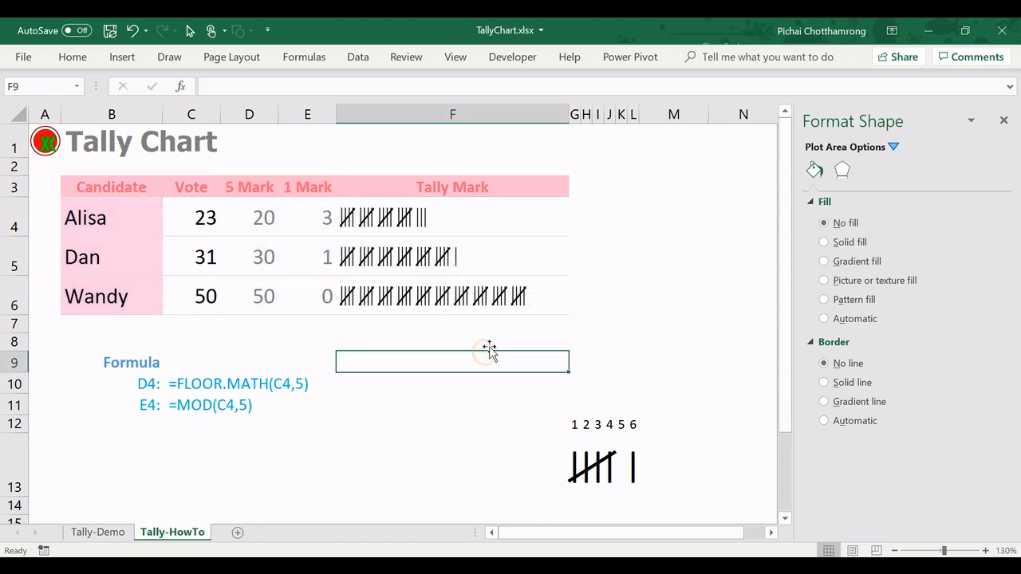
pyautogui.click(517, 302)
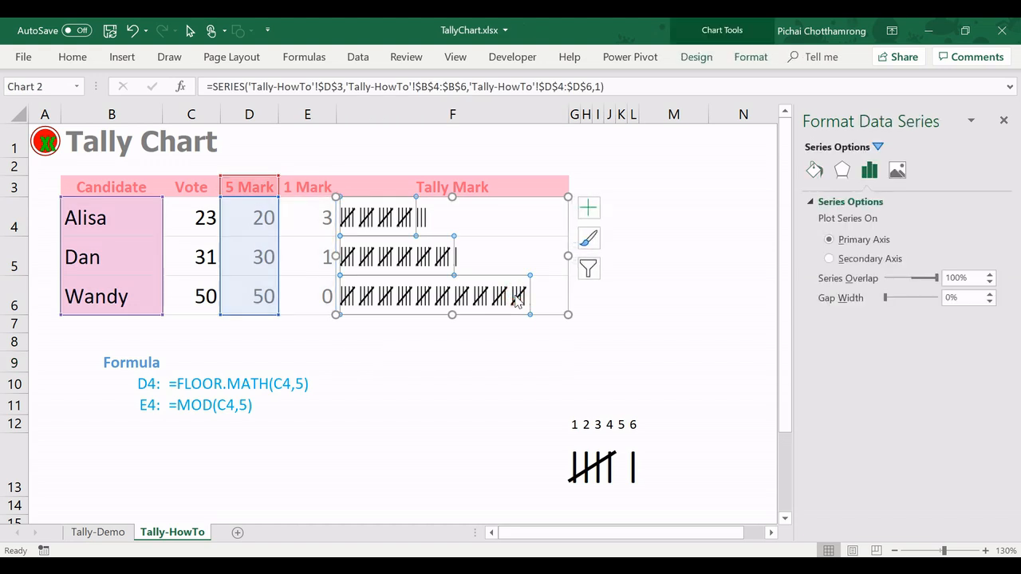
# Step: Set the chart's horizontal value axis bounds to Minimum 0 and Maximum 50
pyautogui.click(880, 148)
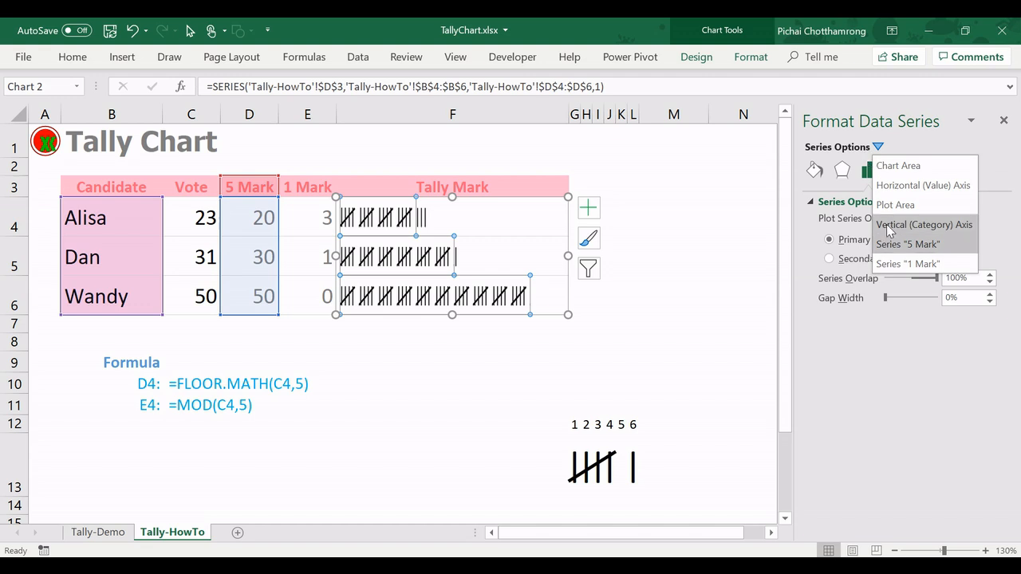
pyautogui.click(923, 185)
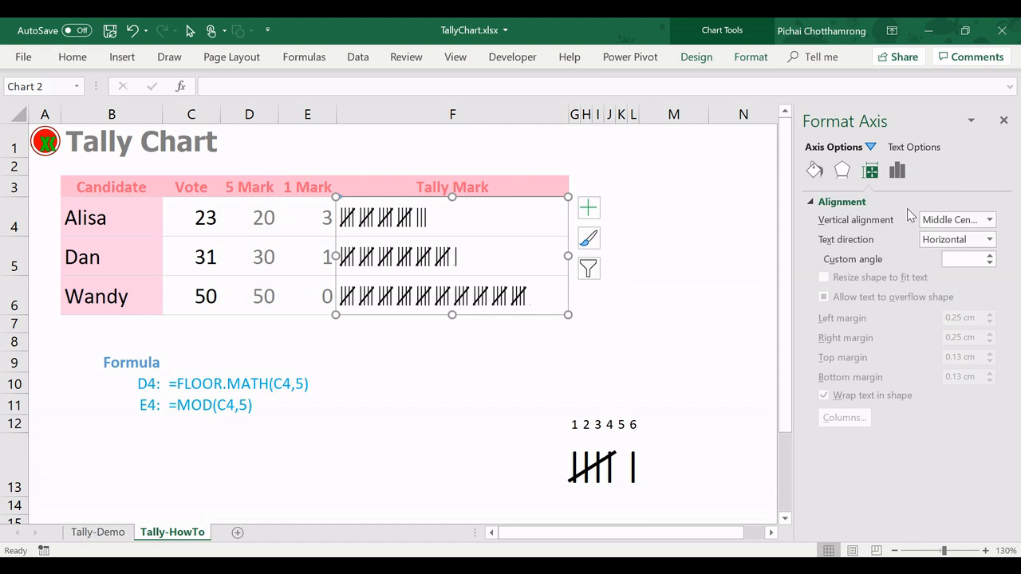
pyautogui.click(898, 171)
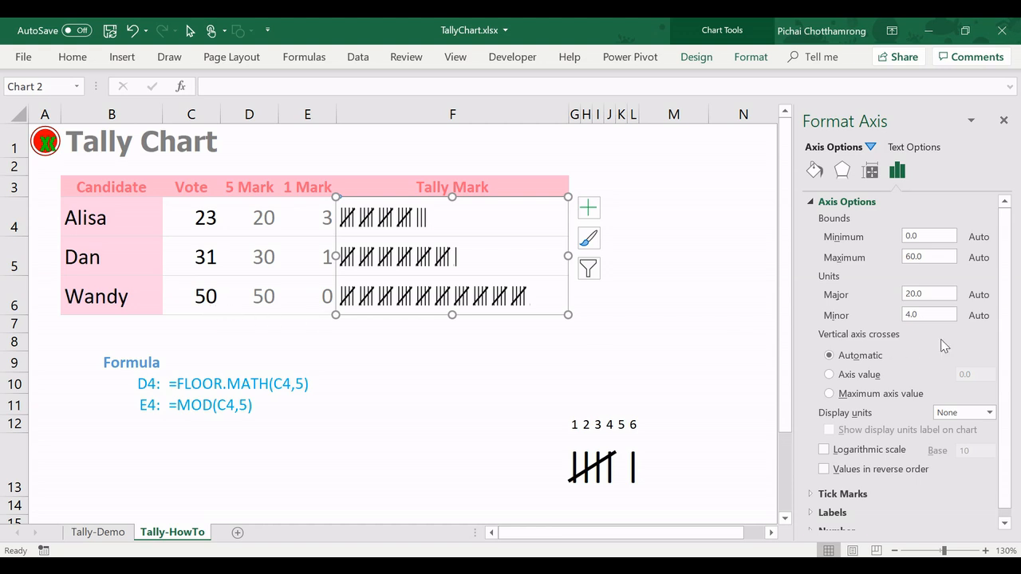
pyautogui.doubleClick(925, 257)
pyautogui.write('50')
pyautogui.press('Return')
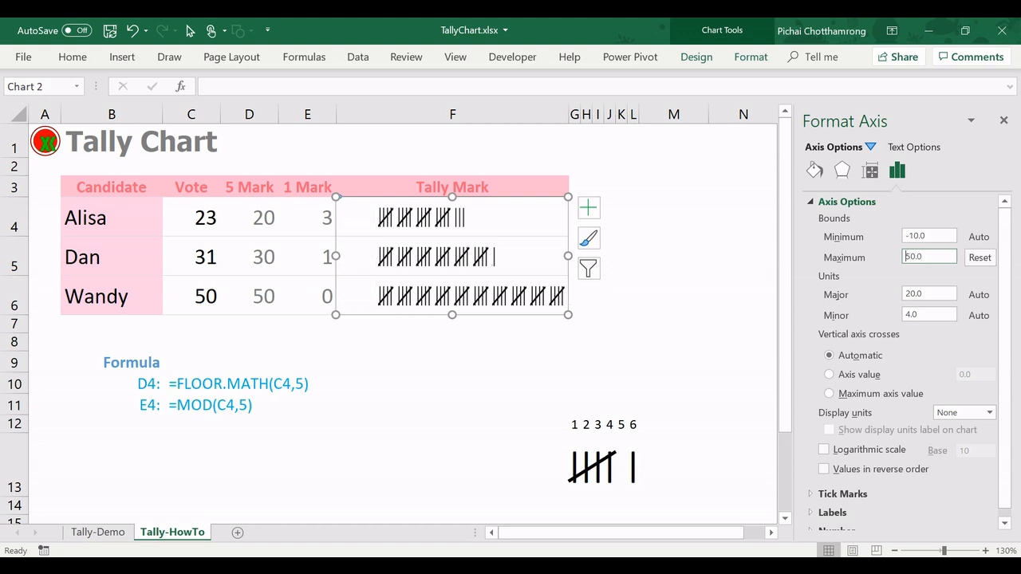
pyautogui.click(936, 236)
pyautogui.moveTo(937, 236); pyautogui.dragTo(906, 236)
pyautogui.write('0')
pyautogui.press('Return')
pyautogui.click(647, 294)
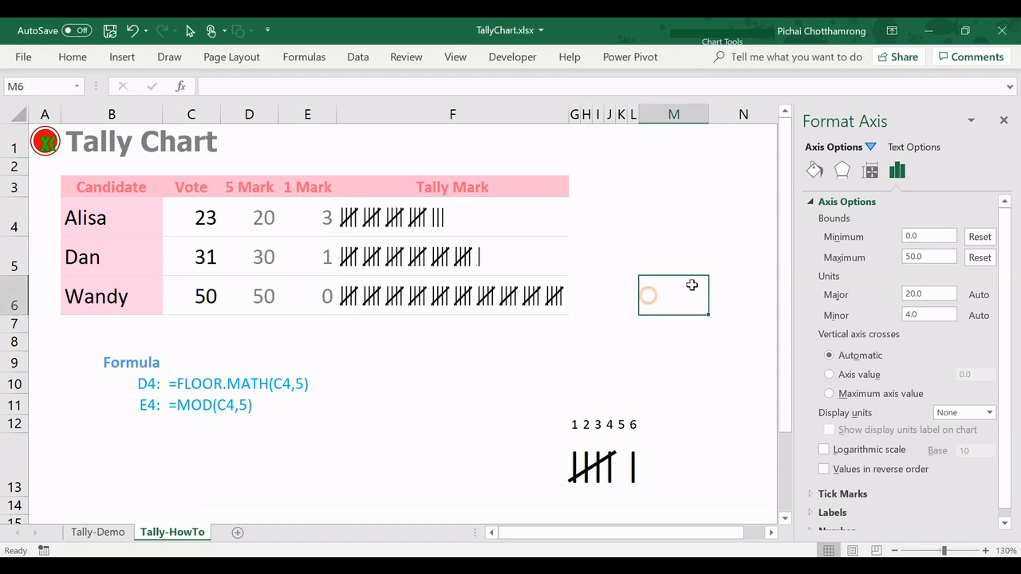
pyautogui.click(1004, 121)
pyautogui.click(504, 403)
# Step: Enter test votes 1, 2, 3 and then 5, 7, 9 for Alisa, Dan and Wandy
pyautogui.click(196, 217)
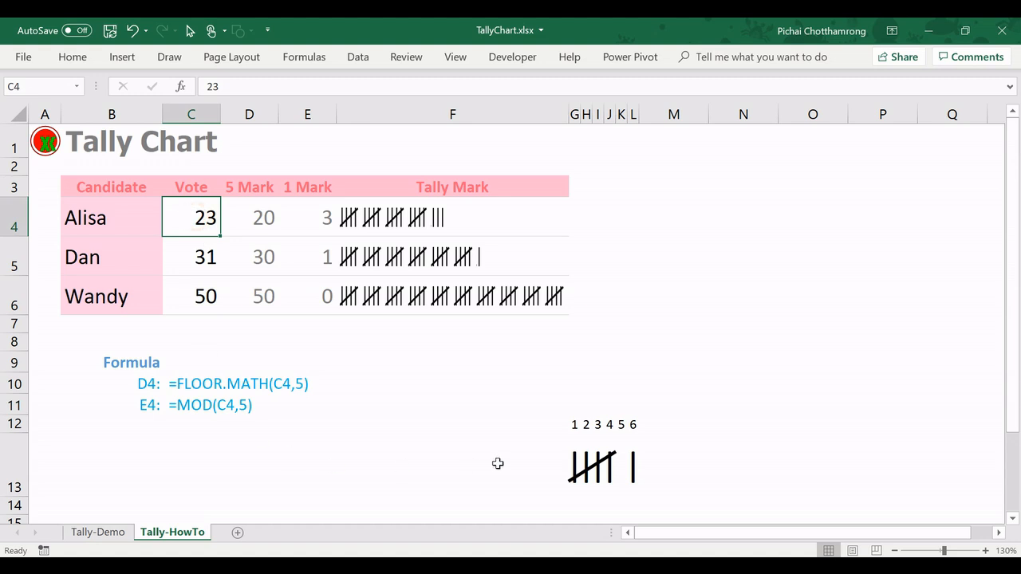
pyautogui.write('1')
pyautogui.press('Return')
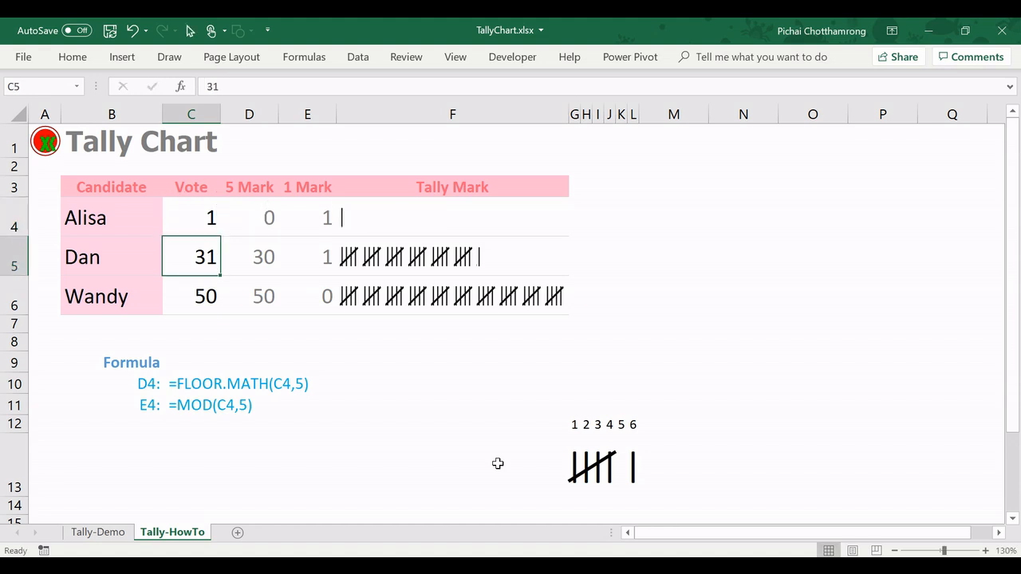
pyautogui.write('2')
pyautogui.press('Return')
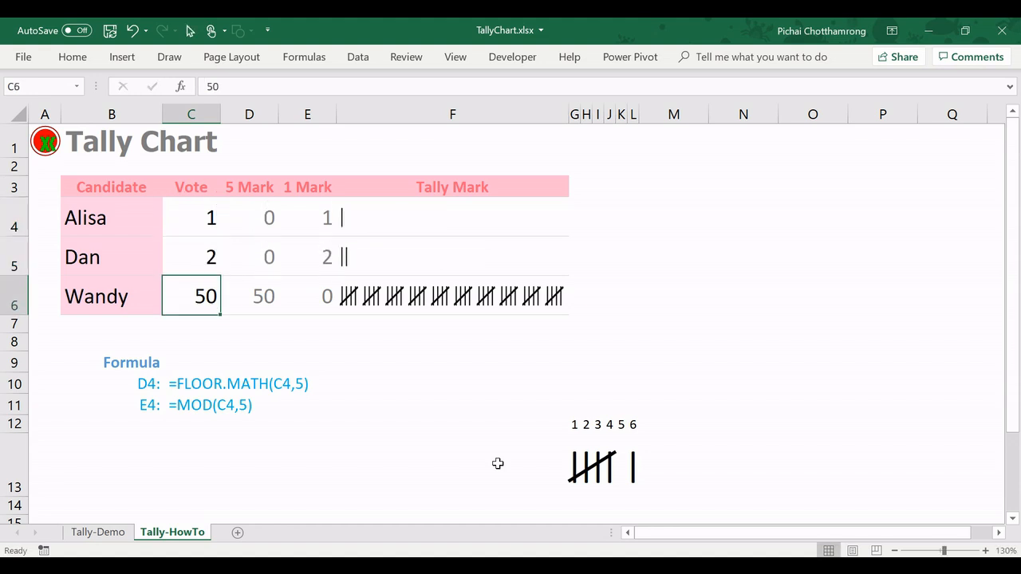
pyautogui.write('3')
pyautogui.press('Return')
pyautogui.press('Up')
pyautogui.press('Up')
pyautogui.press('Up')
pyautogui.write('5')
pyautogui.press('Return')
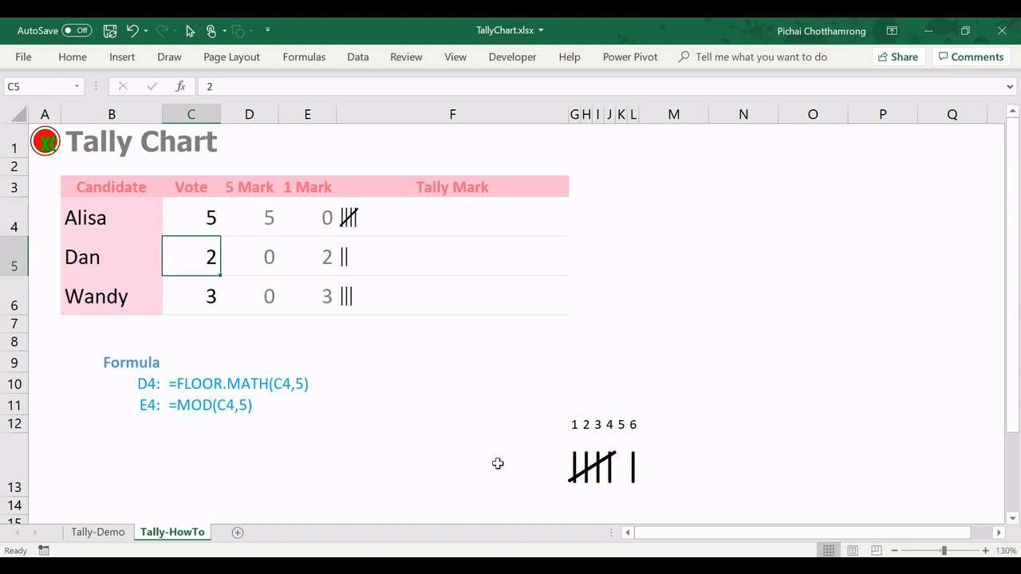
pyautogui.write('7')
pyautogui.press('Return')
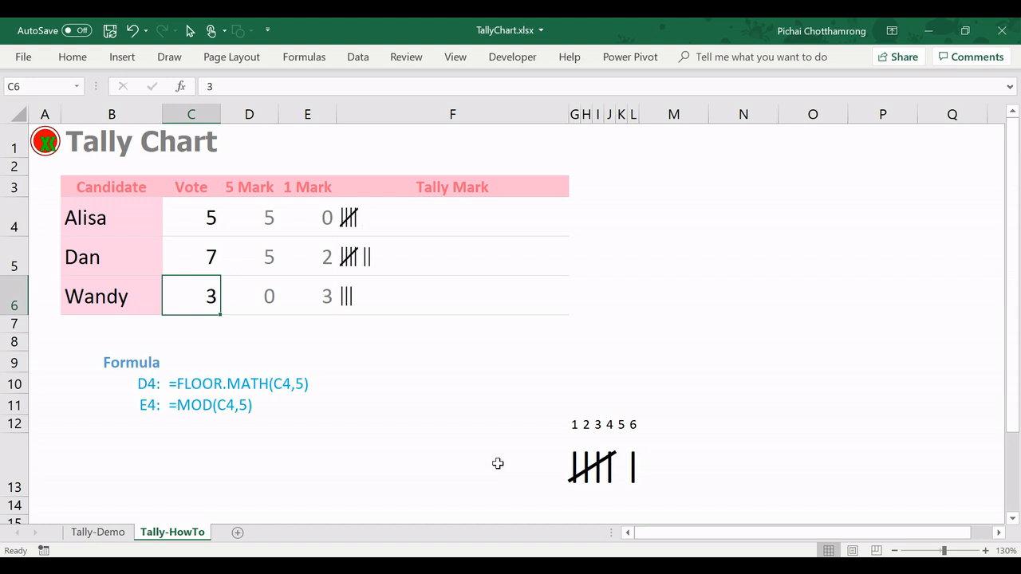
pyautogui.write('9')
pyautogui.press('Return')
# Step: Enter final votes Alisa 15, Dan 18 and Wandy 50 and return to the sheet's top-left
pyautogui.press('Up')
pyautogui.press('Up')
pyautogui.press('Up')
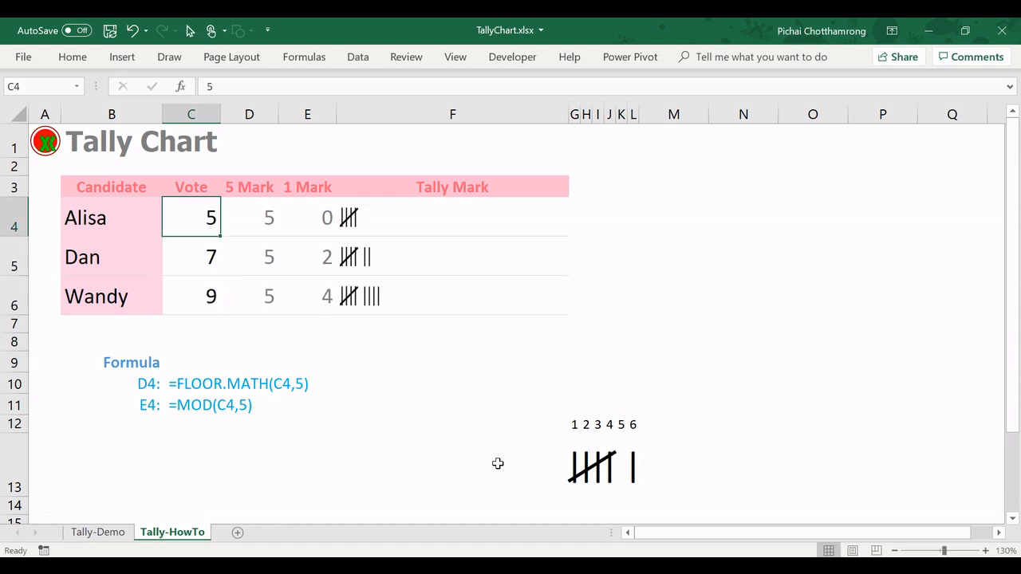
pyautogui.write('5')
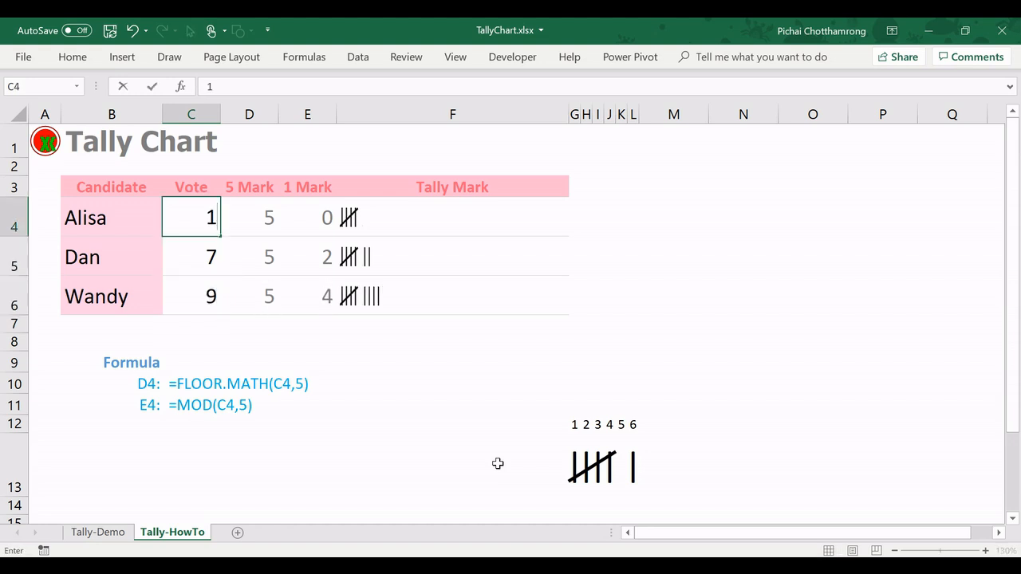
pyautogui.write('5')
pyautogui.press('Return')
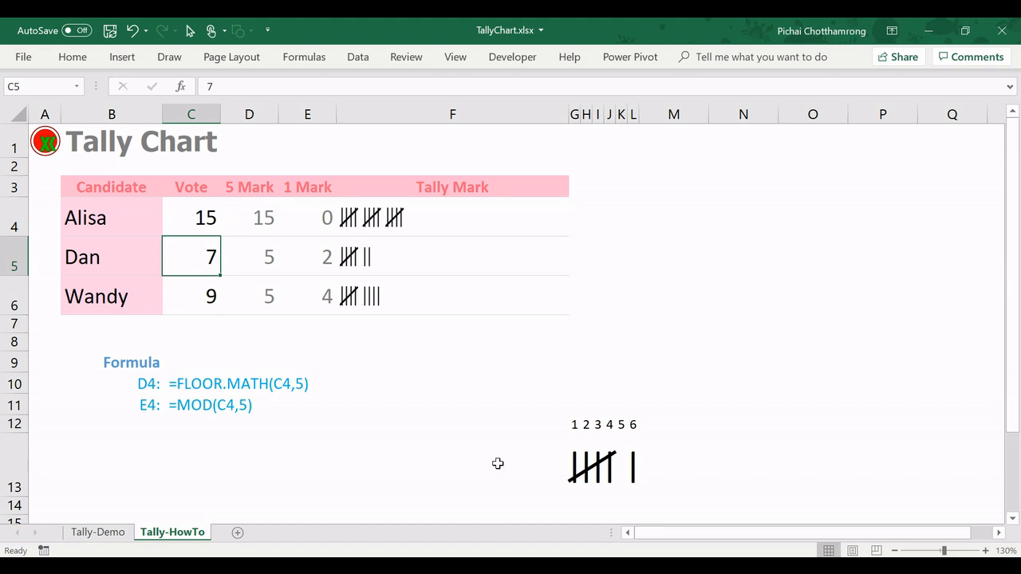
pyautogui.write('18')
pyautogui.press('Return')
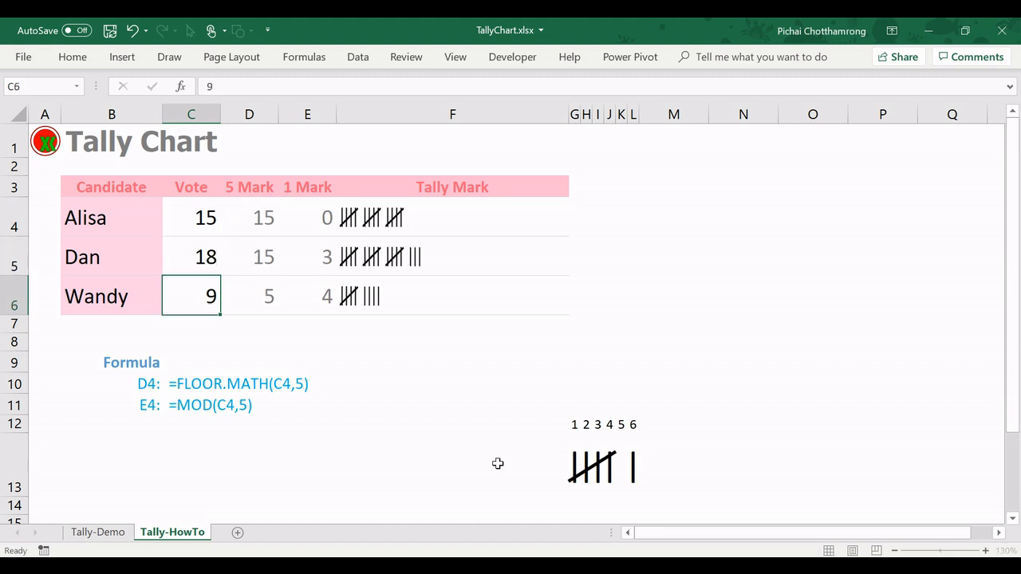
pyautogui.write('50')
pyautogui.press('Return')
pyautogui.press('Up')
pyautogui.press('Up')
pyautogui.press('Up')
pyautogui.press('Left')
pyautogui.press('Left')
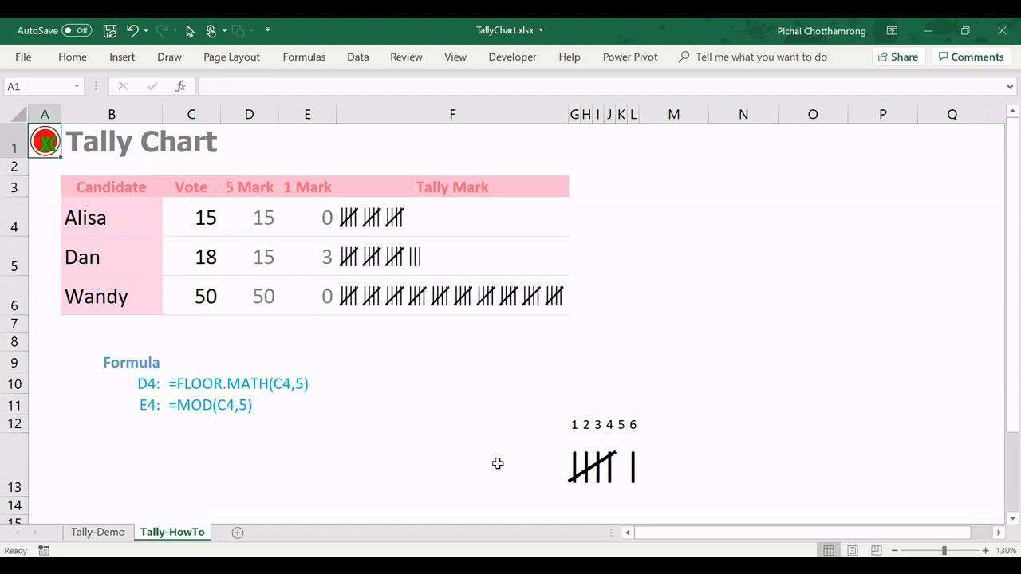